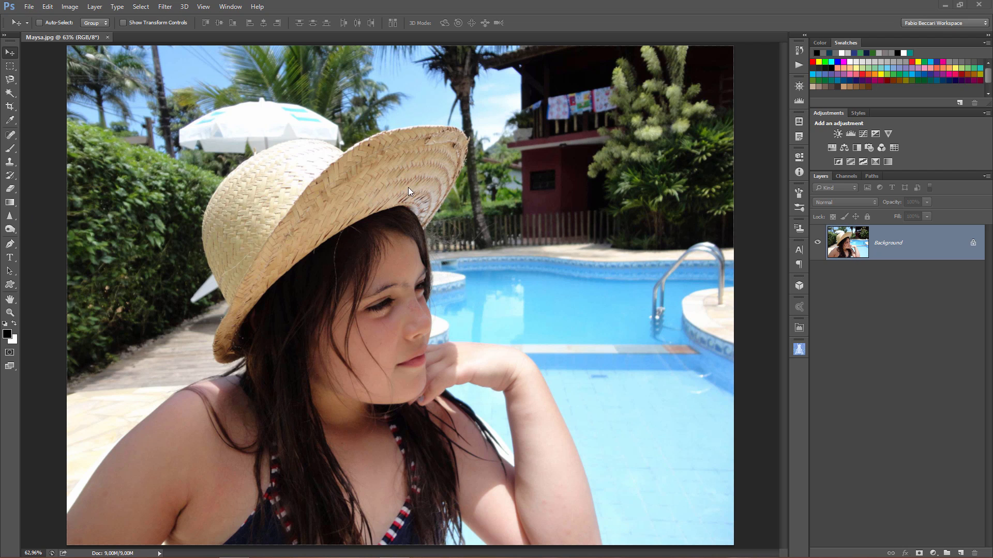
Open the paper_texture image from the Texturas folder of the Design Resources library.
{"action": "left_click", "coordinate": [29, 7]}
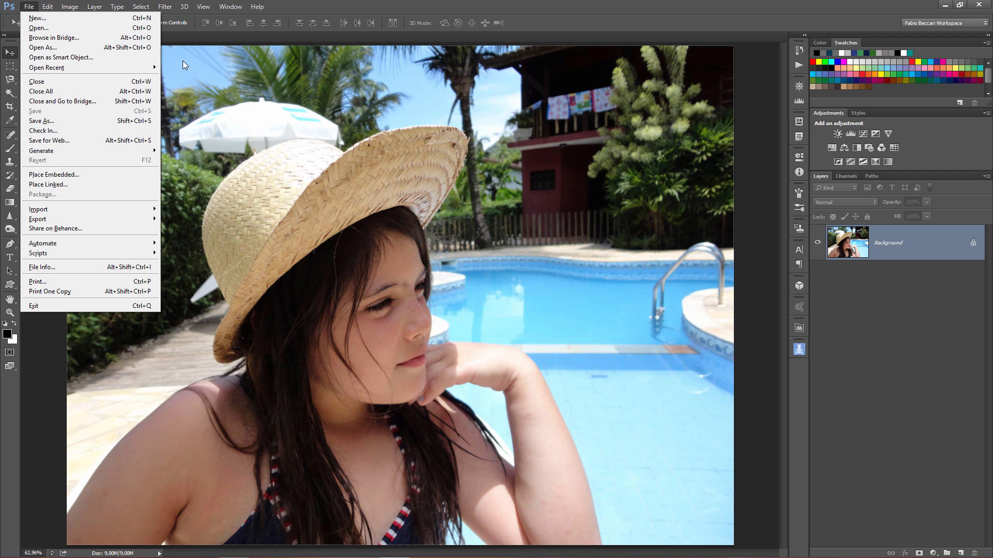
{"action": "left_click", "coordinate": [88, 29]}
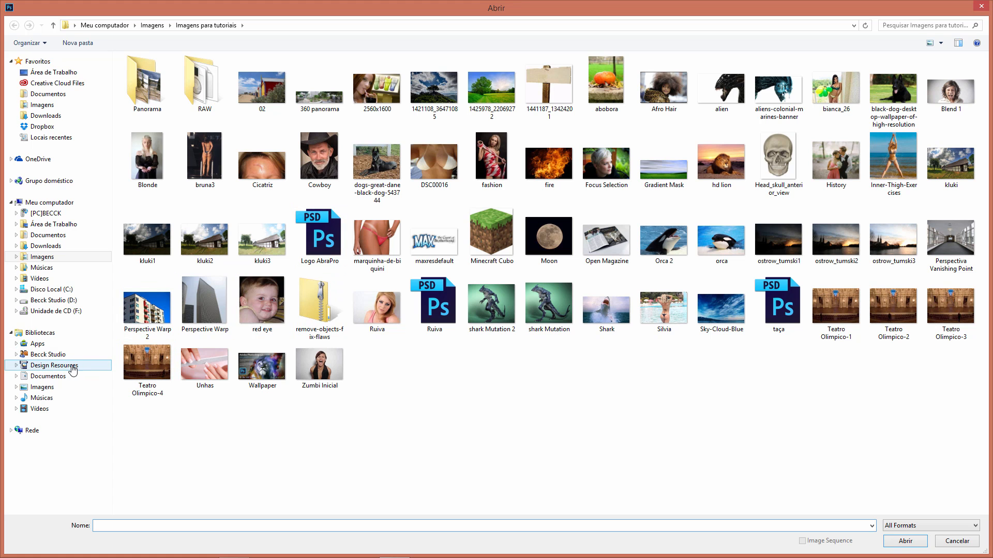
{"action": "left_click", "coordinate": [73, 370]}
{"action": "double_click", "coordinate": [312, 336]}
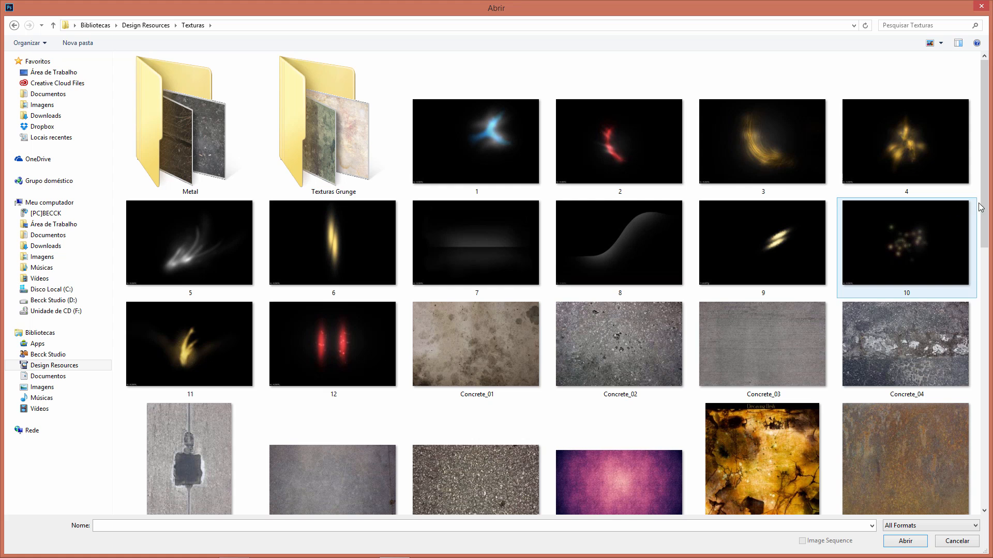
{"action": "scroll", "coordinate": [963, 379], "scroll_direction": "down", "scroll_amount": 10}
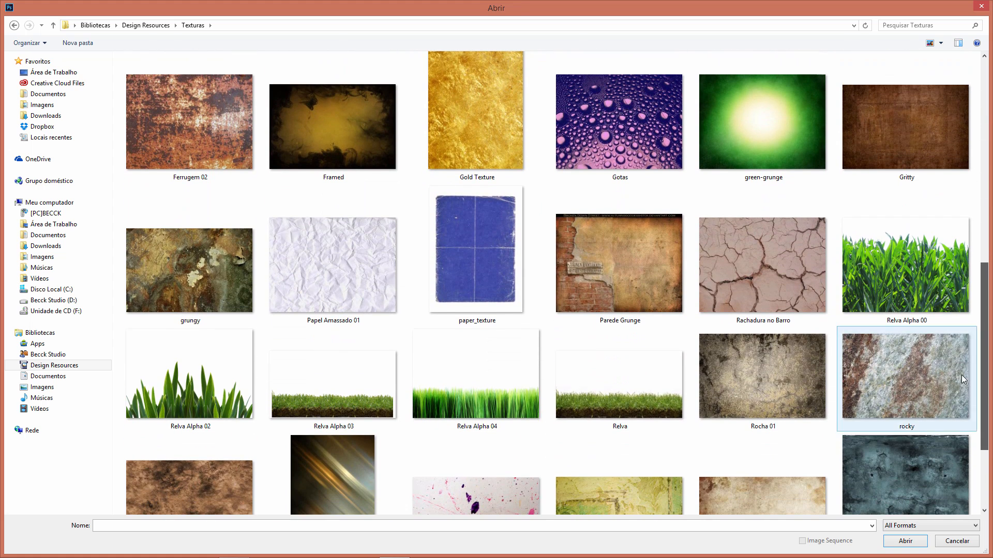
{"action": "double_click", "coordinate": [469, 244]}
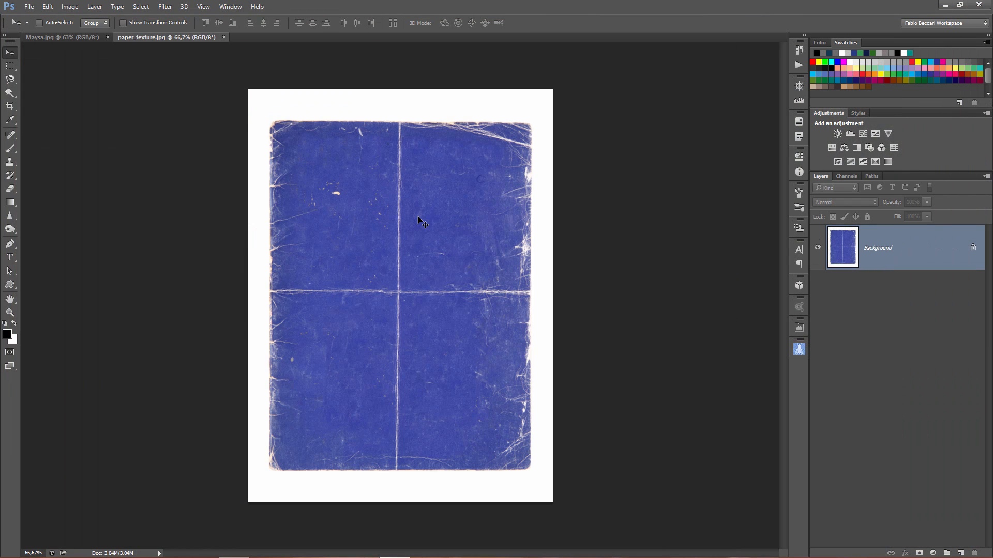
Select the white margin around the blue paper with the Magic Wand and invert the selection to the paper.
{"action": "scroll", "coordinate": [417, 216], "scroll_direction": "up", "scroll_amount": 2, "text": "alt"}
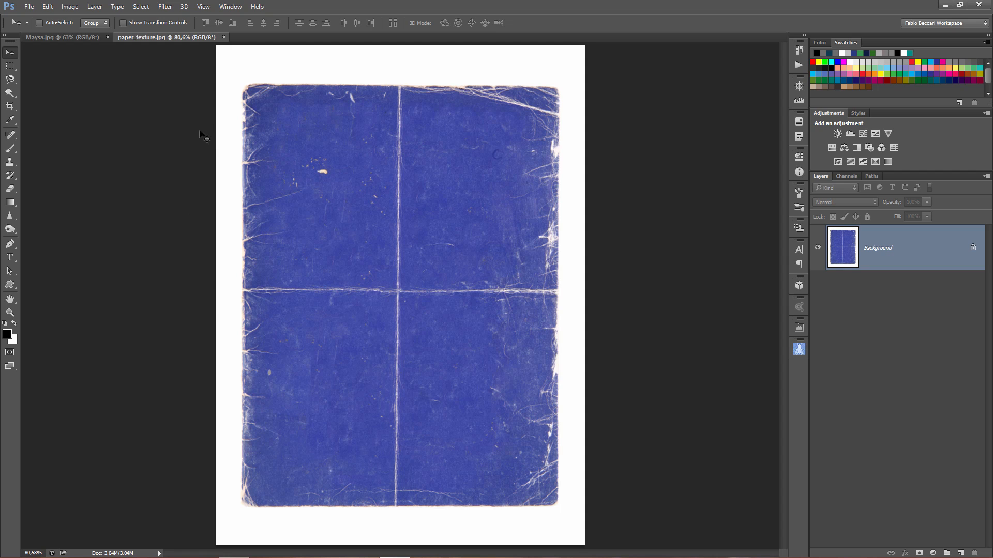
{"action": "left_click", "coordinate": [10, 93]}
{"action": "left_click_drag", "start_coordinate": [11, 94], "coordinate": [50, 107]}
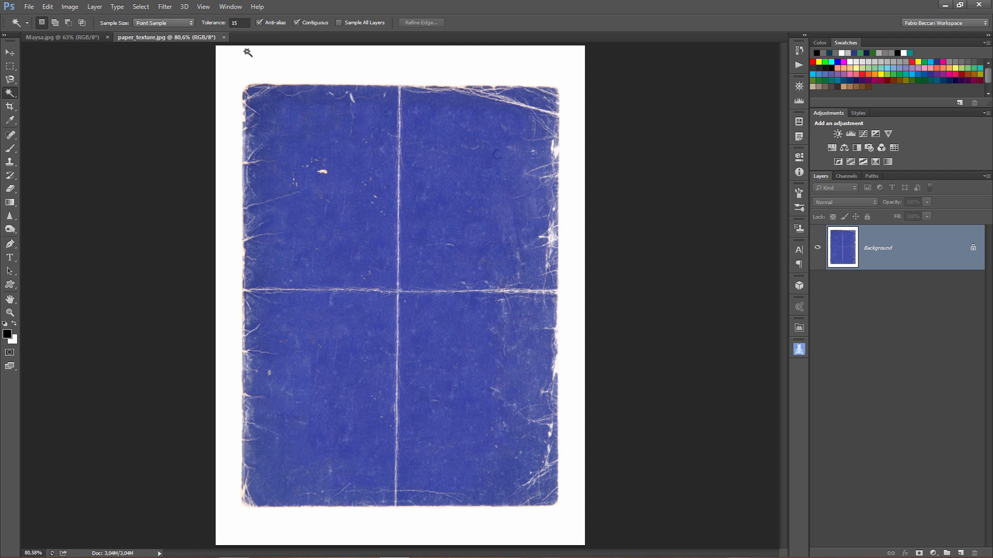
{"action": "left_click", "coordinate": [249, 61]}
{"action": "left_click", "coordinate": [141, 7]}
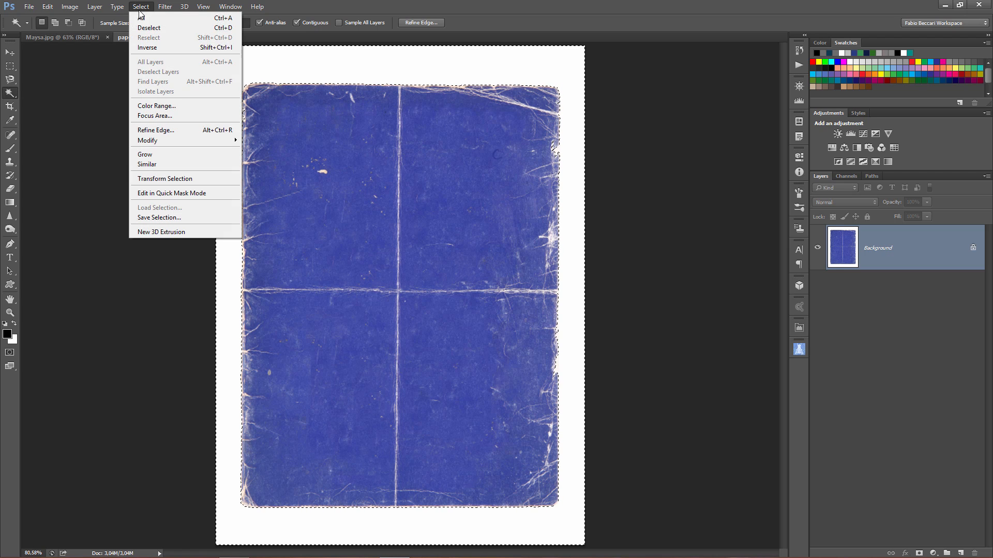
{"action": "left_click", "coordinate": [157, 47]}
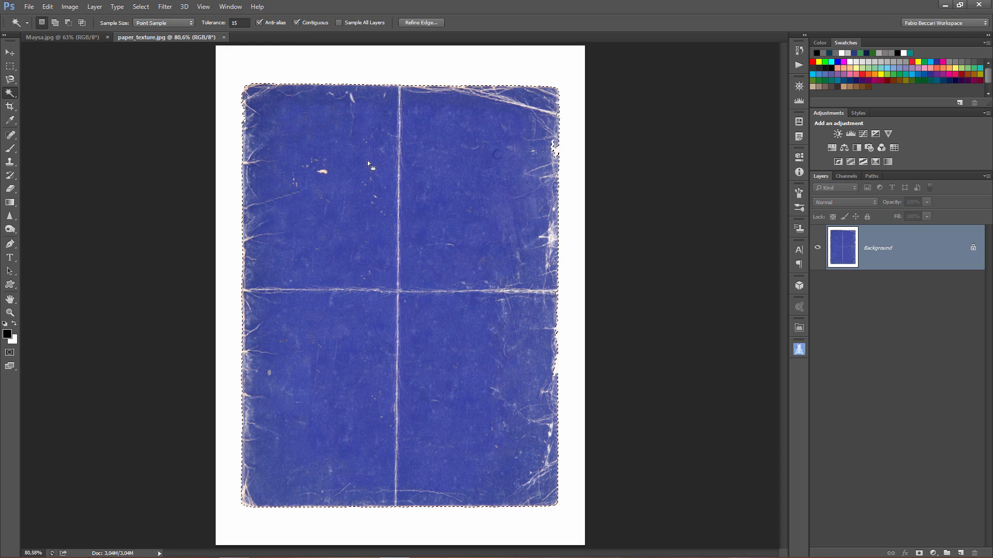
Crop the texture image to the selected paper and clear the selection.
{"action": "left_click", "coordinate": [72, 8]}
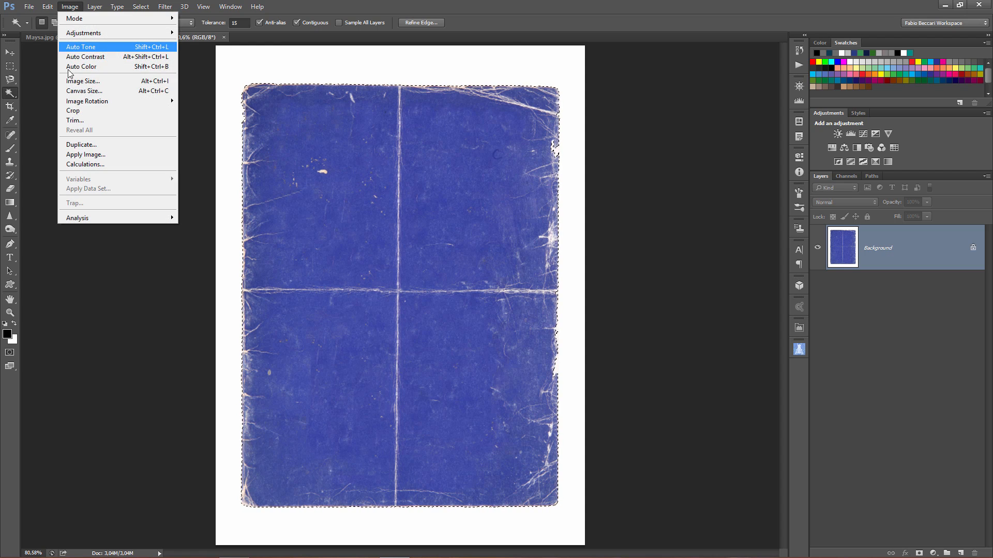
{"action": "left_click", "coordinate": [86, 110]}
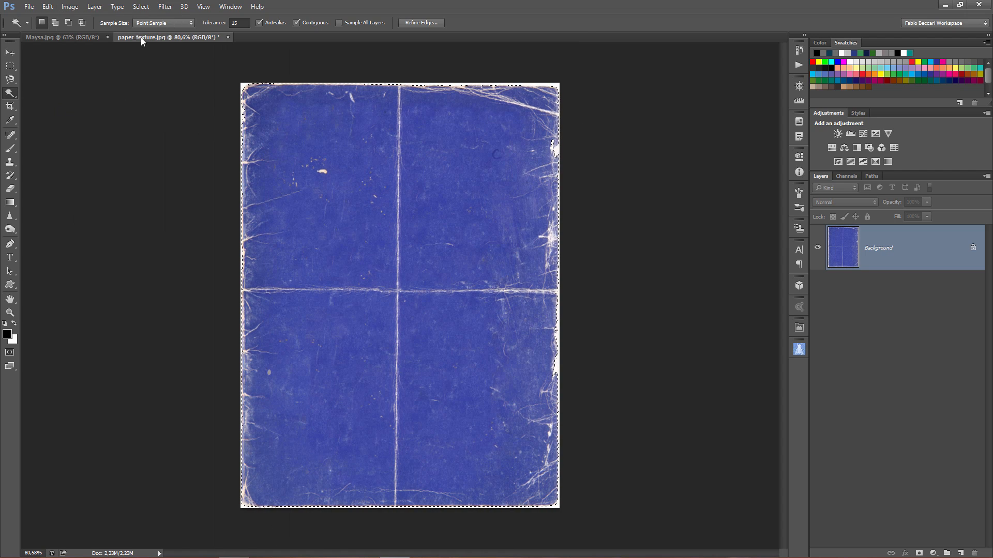
{"action": "left_click", "coordinate": [139, 7]}
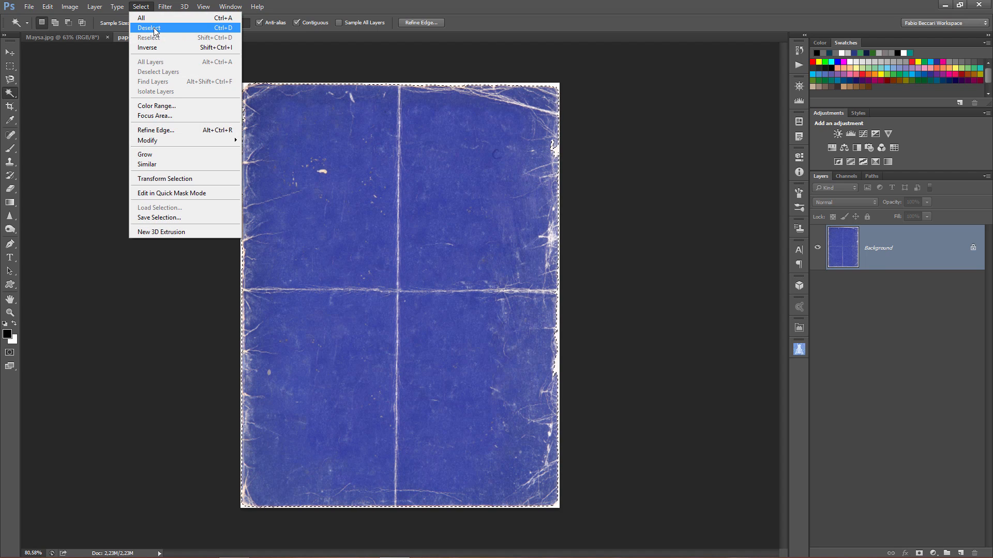
{"action": "left_click", "coordinate": [155, 30]}
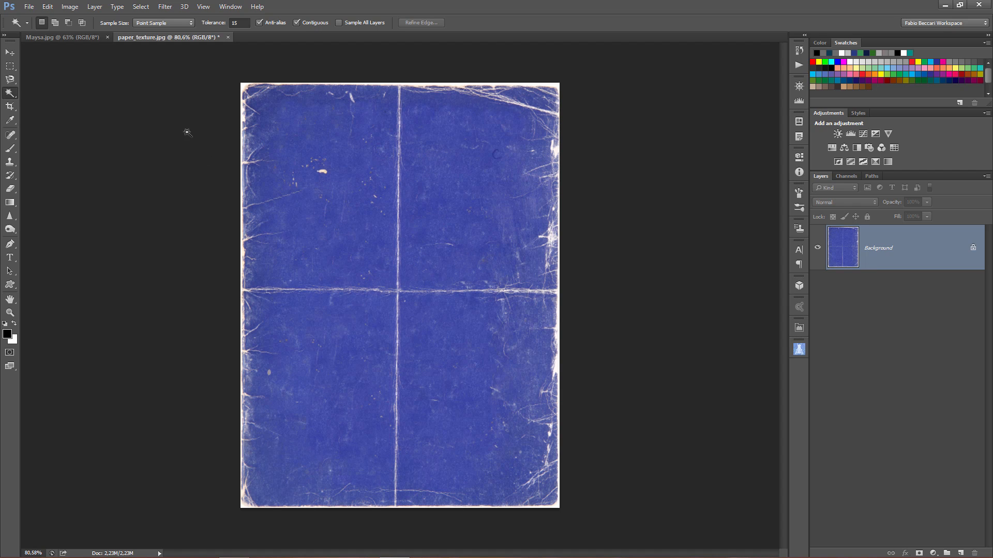
Desaturate the cropped paper texture.
{"action": "left_click", "coordinate": [70, 7]}
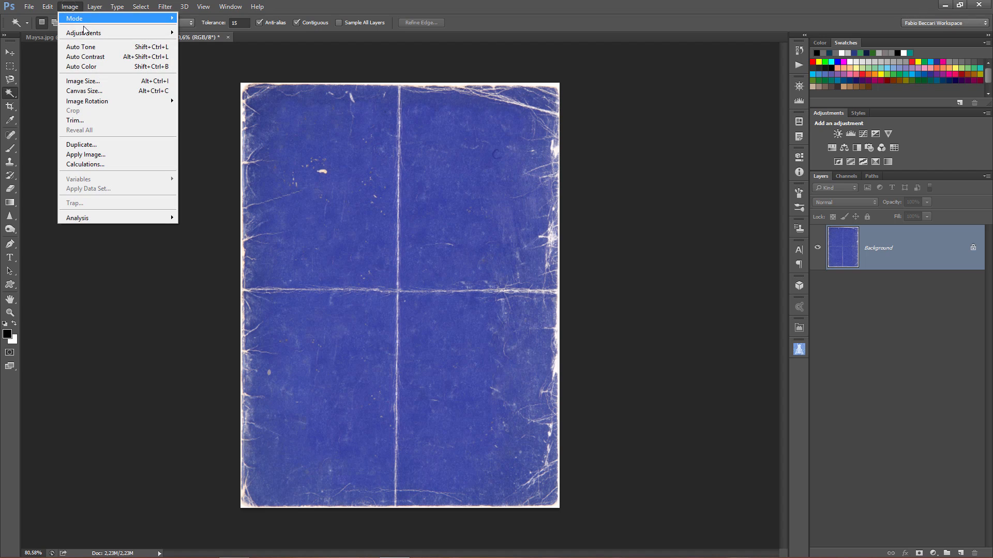
{"action": "mouse_move", "coordinate": [95, 34]}
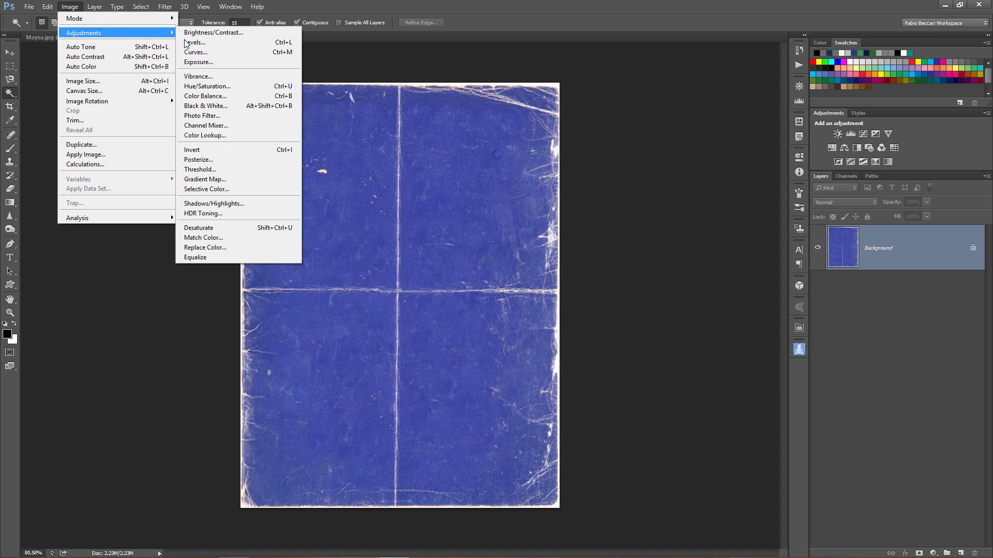
{"action": "left_click", "coordinate": [275, 229]}
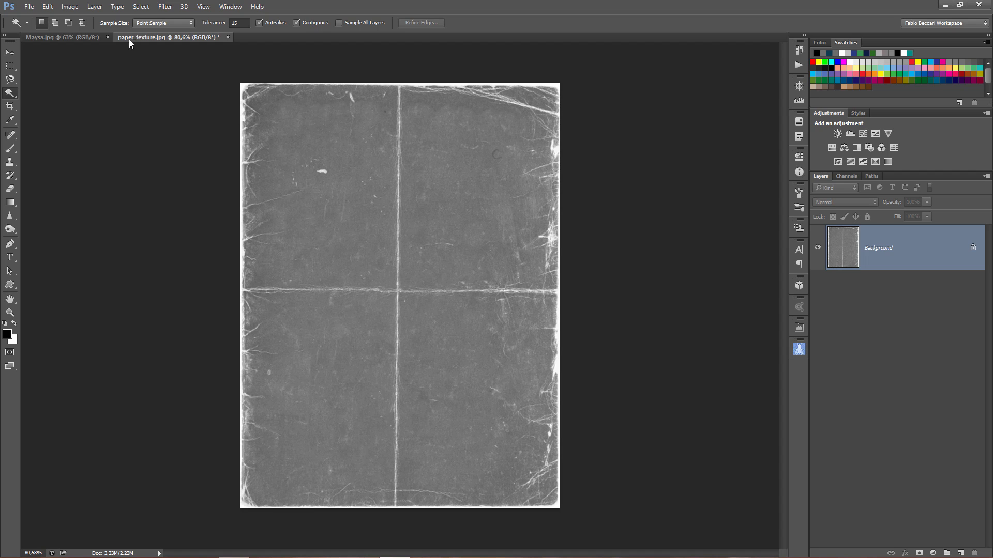
Apply Levels to the texture, sampling the black point from the grey paper area near its upper edge.
{"action": "left_click", "coordinate": [71, 7]}
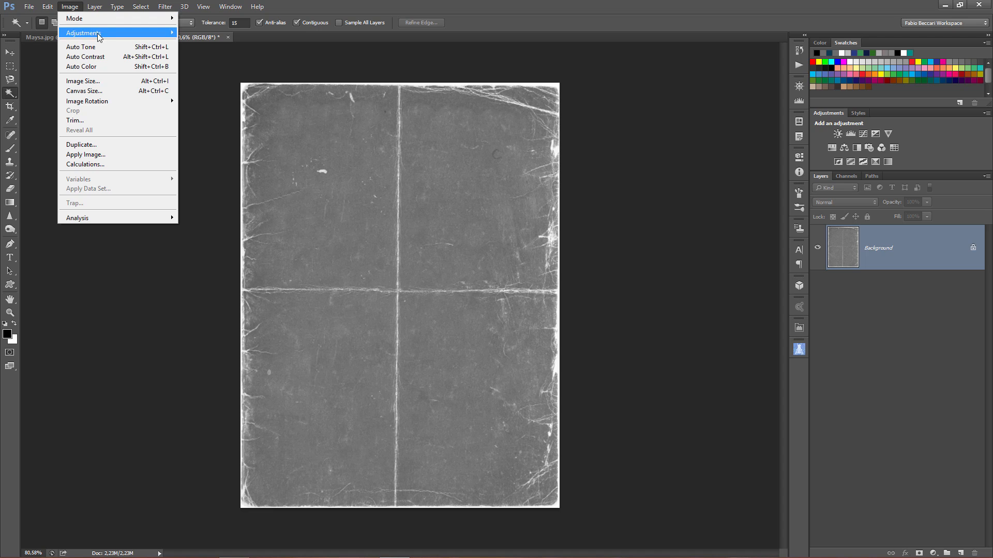
{"action": "mouse_move", "coordinate": [98, 34]}
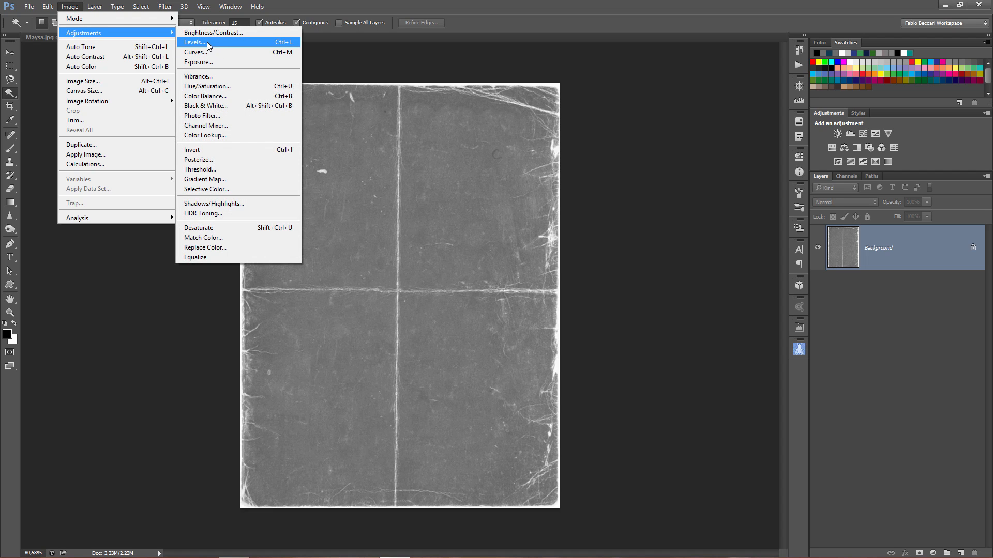
{"action": "left_click", "coordinate": [209, 47]}
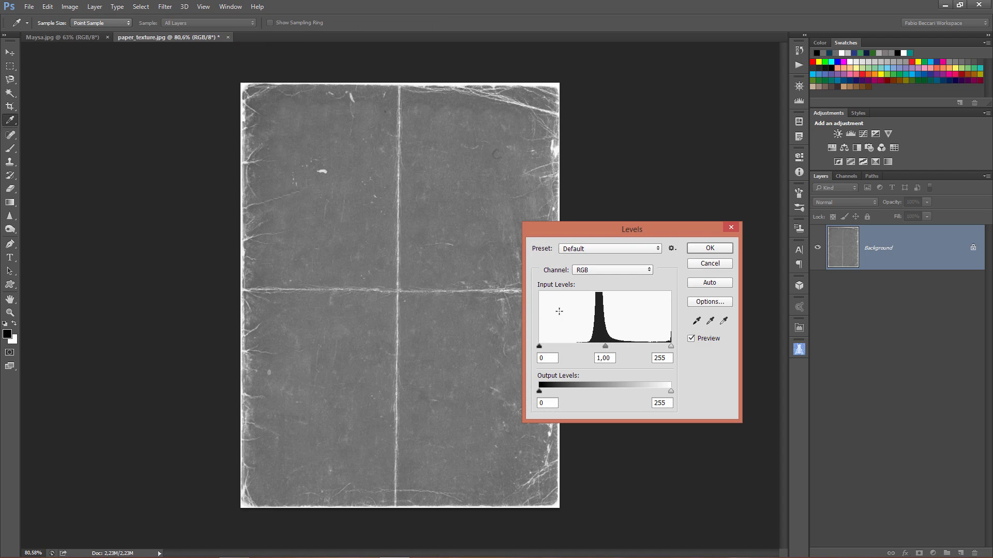
{"action": "left_click", "coordinate": [696, 321]}
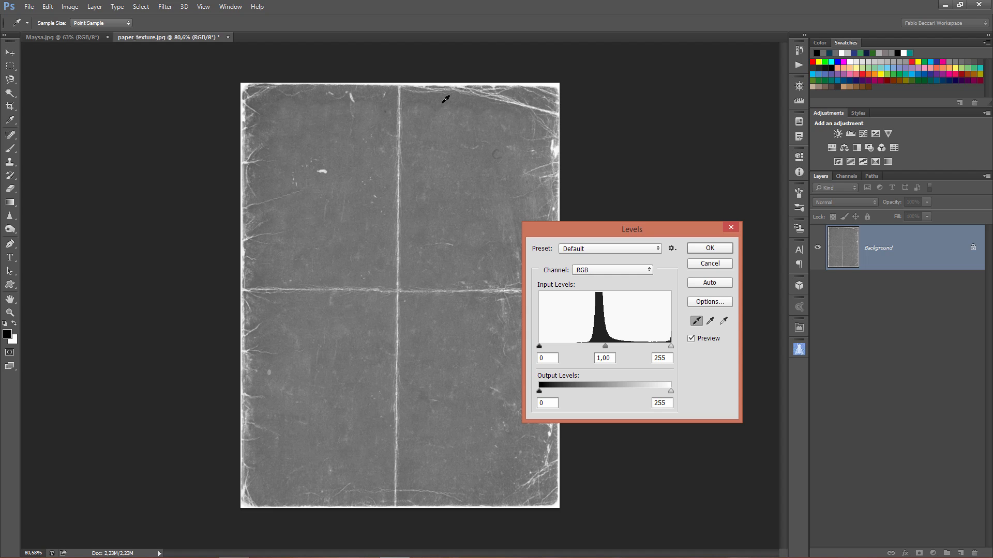
{"action": "left_click", "coordinate": [443, 101]}
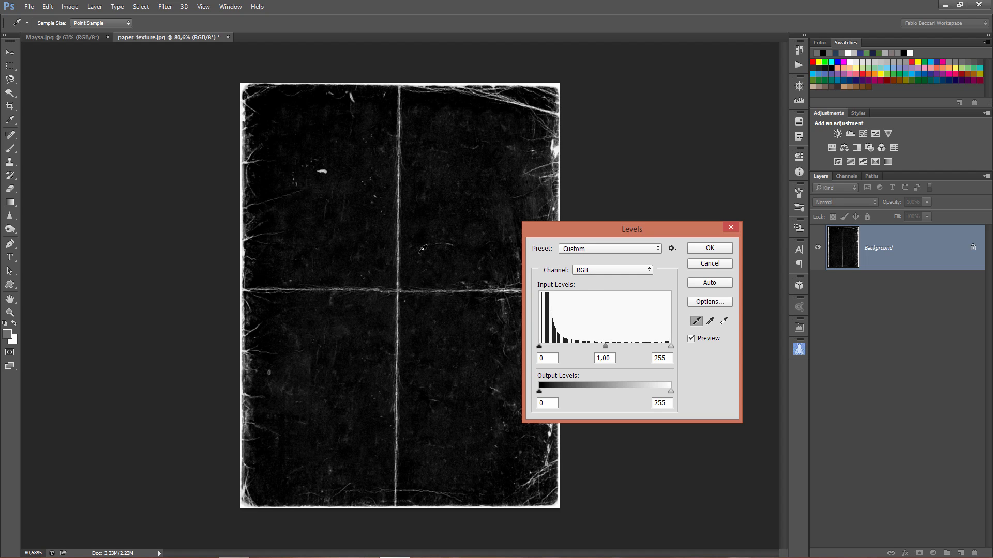
{"action": "left_click", "coordinate": [702, 250]}
{"action": "key", "text": "w"}
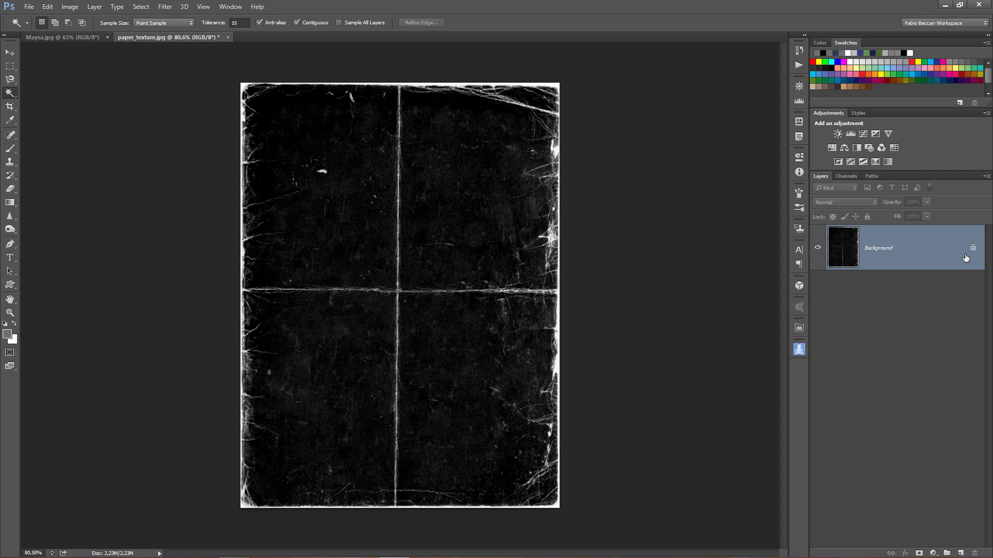
Unlock the texture's Background layer and copy it into the girl's photo document, centred on the canvas.
{"action": "key", "text": "alt"}
{"action": "left_click_drag", "start_coordinate": [973, 250], "coordinate": [974, 552]}
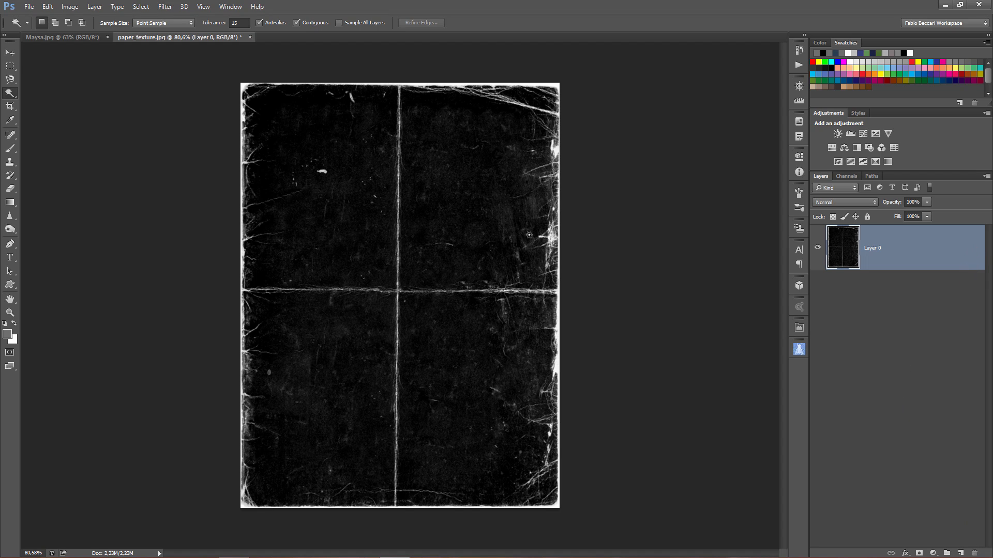
{"action": "key", "text": "v"}
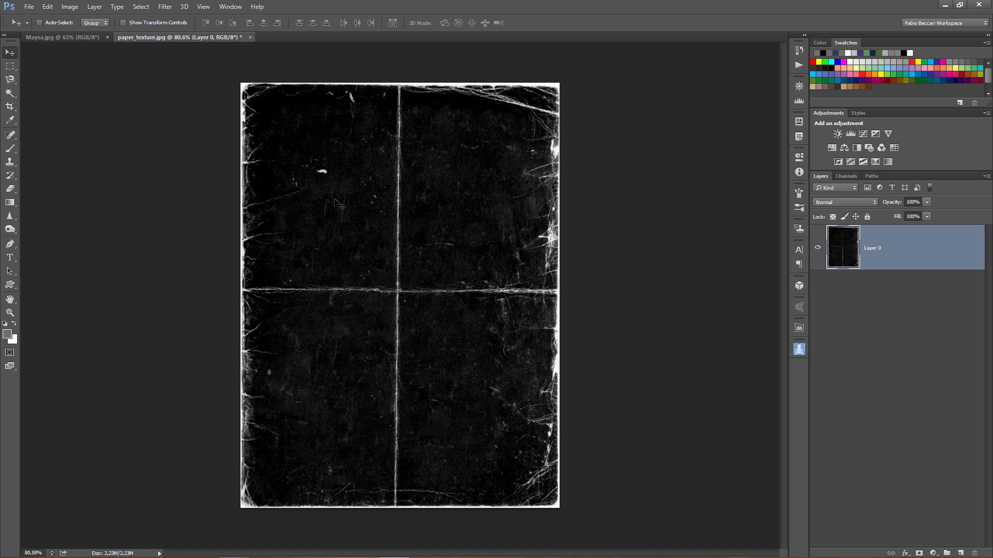
{"action": "left_click_drag", "start_coordinate": [335, 229], "coordinate": [398, 245]}
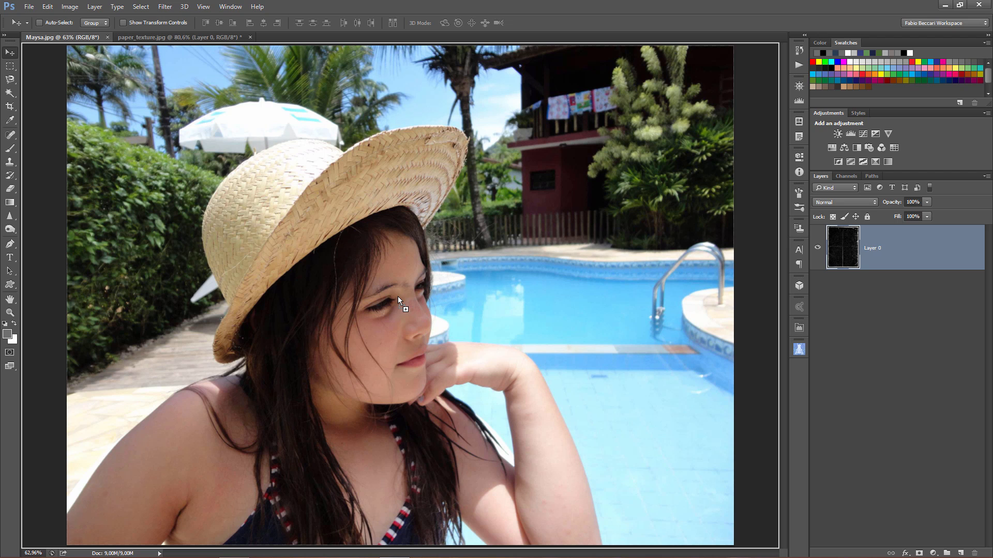
{"action": "key", "text": "shift"}
{"action": "left_click_drag", "start_coordinate": [398, 297], "coordinate": [398, 299]}
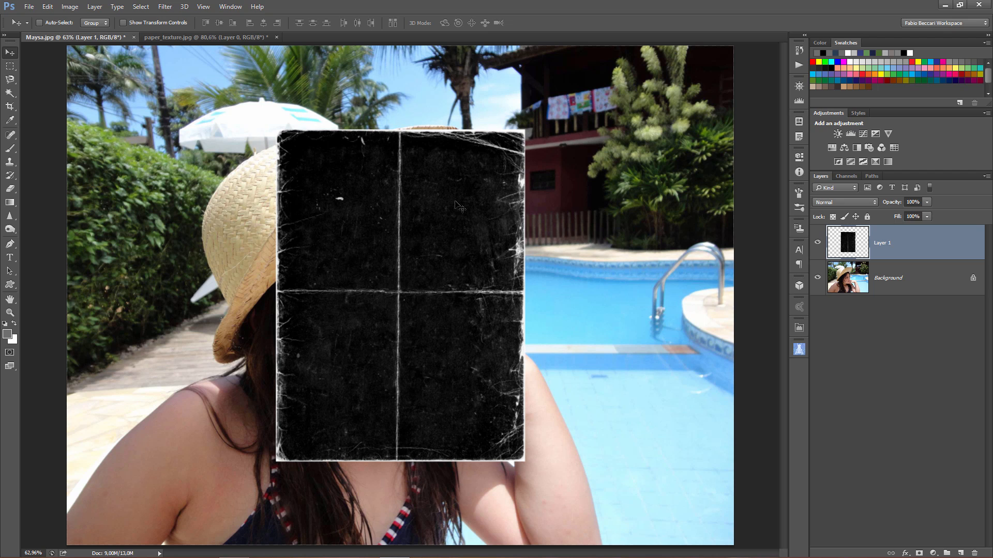
Free-transform the texture layer: rotate it -90° and scale it from its centre to about 200.5% to fill the canvas.
{"action": "left_click", "coordinate": [47, 8]}
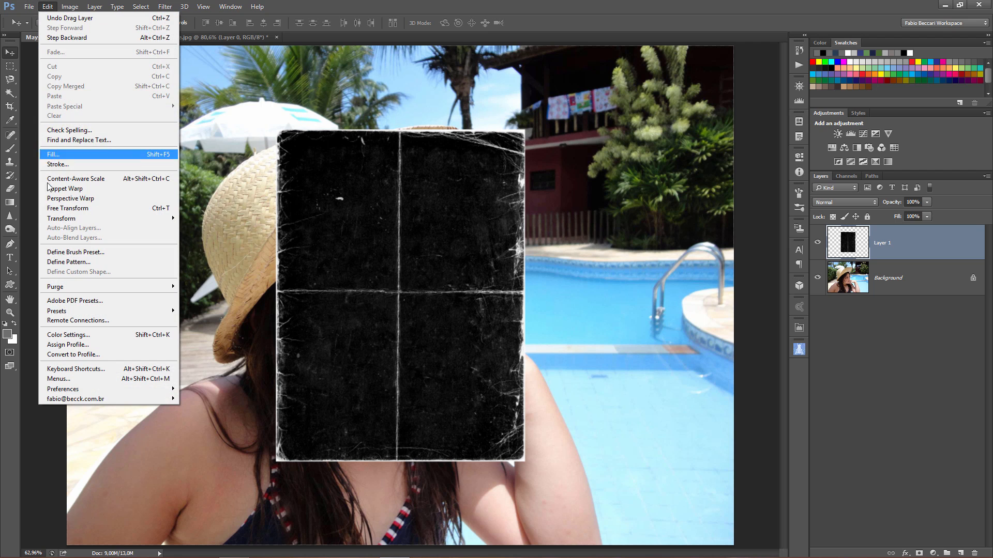
{"action": "left_click", "coordinate": [79, 208]}
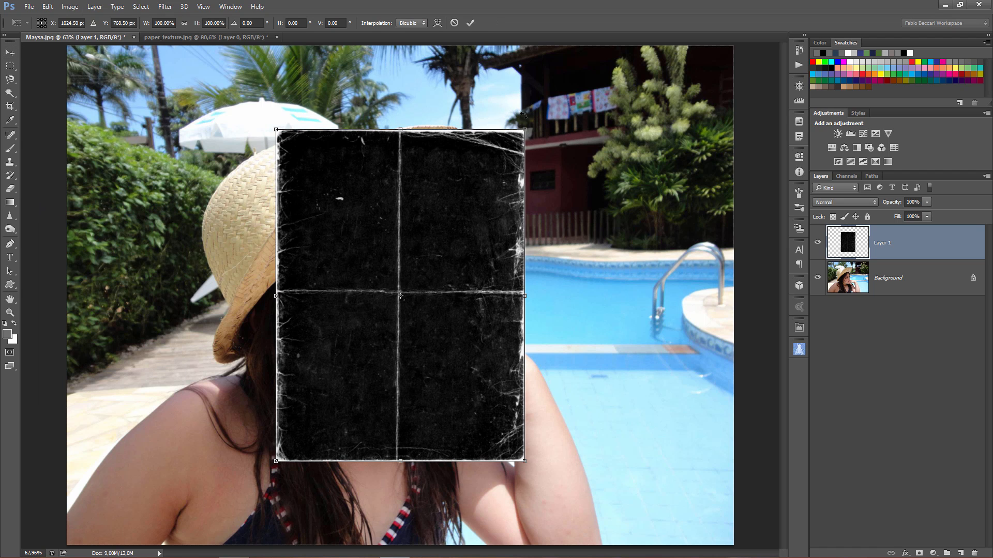
{"action": "left_click_drag", "start_coordinate": [537, 118], "coordinate": [196, 152]}
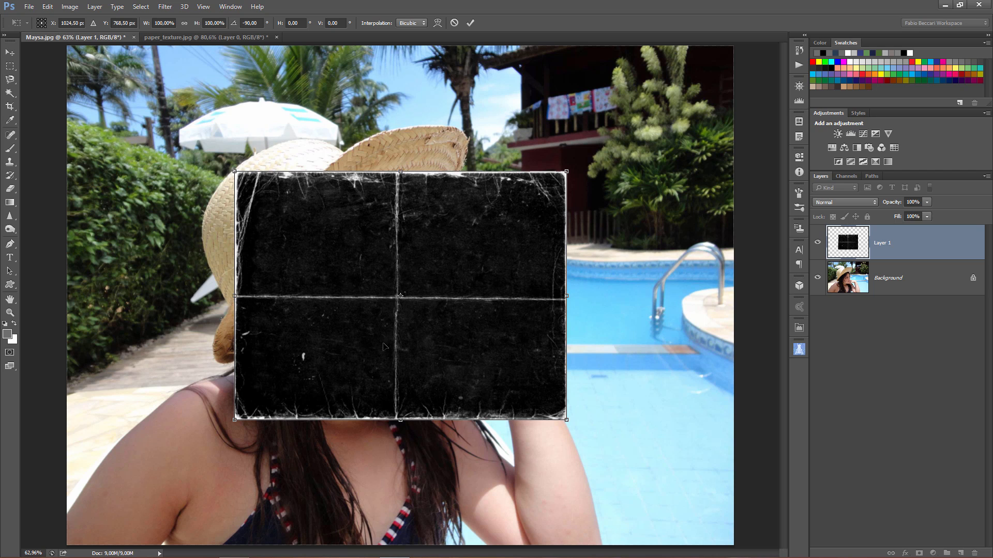
{"action": "key", "text": "alt+shift"}
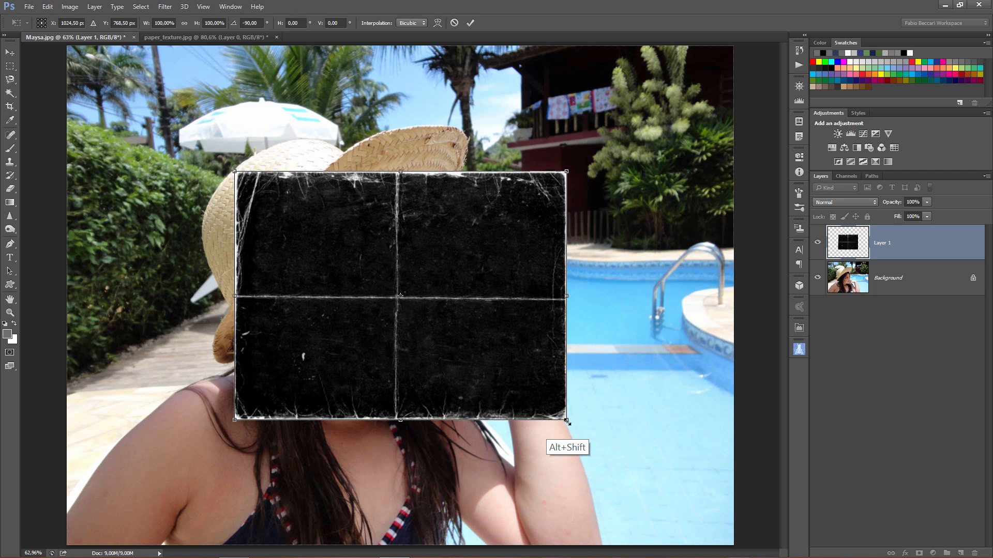
{"action": "left_click_drag", "start_coordinate": [566, 421], "coordinate": [734, 546]}
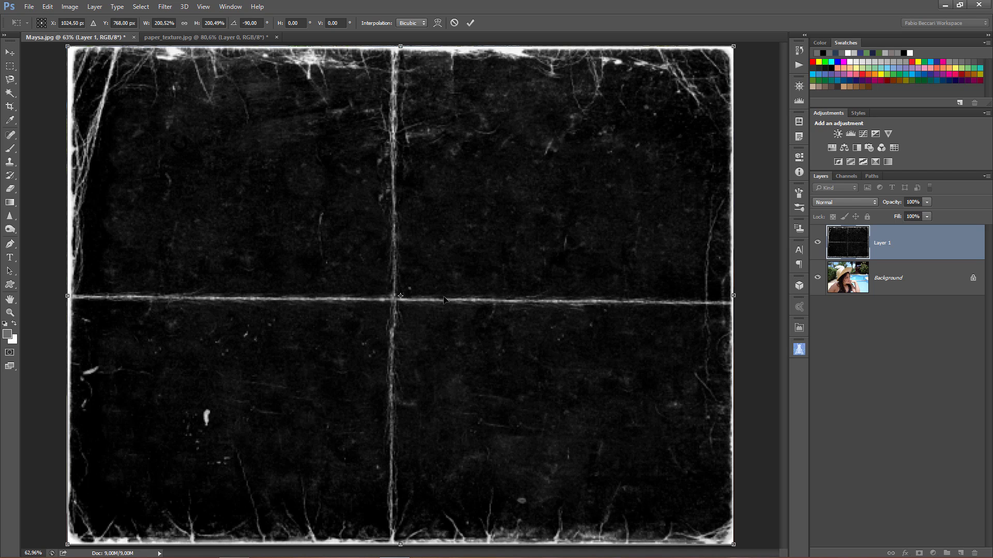
{"action": "key", "text": "Return"}
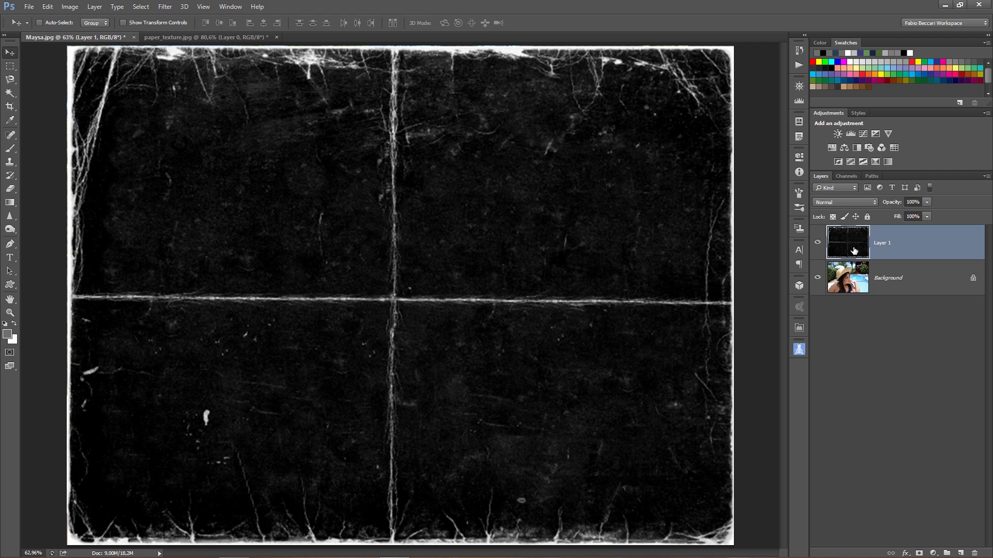
Set the texture layer's blend mode to Screen and make the photo's Background layer active.
{"action": "left_click", "coordinate": [865, 202]}
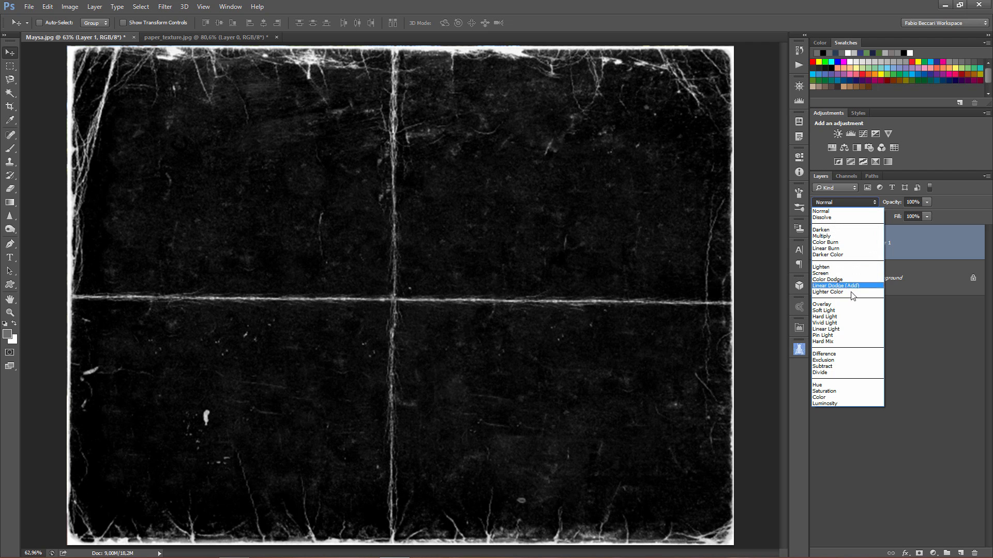
{"action": "left_click", "coordinate": [832, 273]}
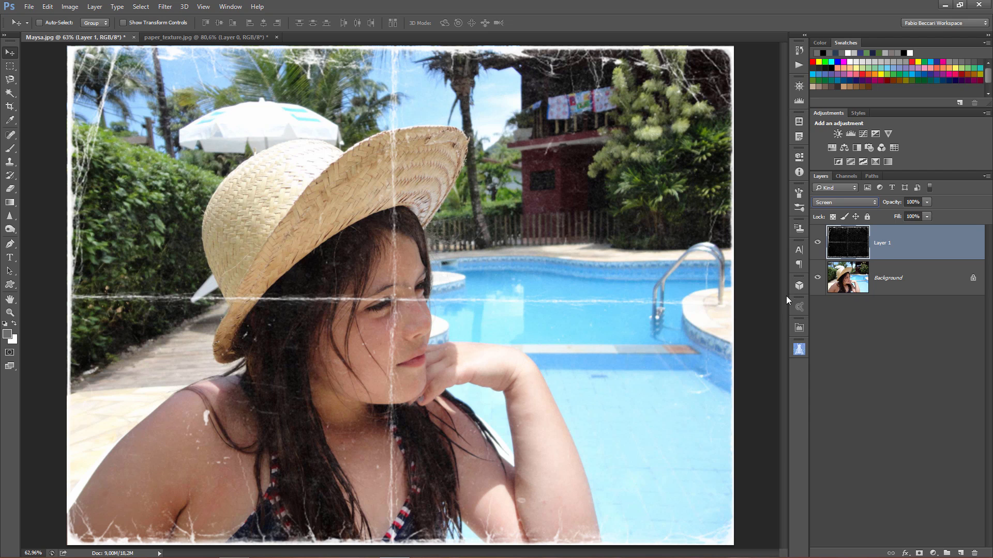
{"action": "left_click", "coordinate": [853, 279]}
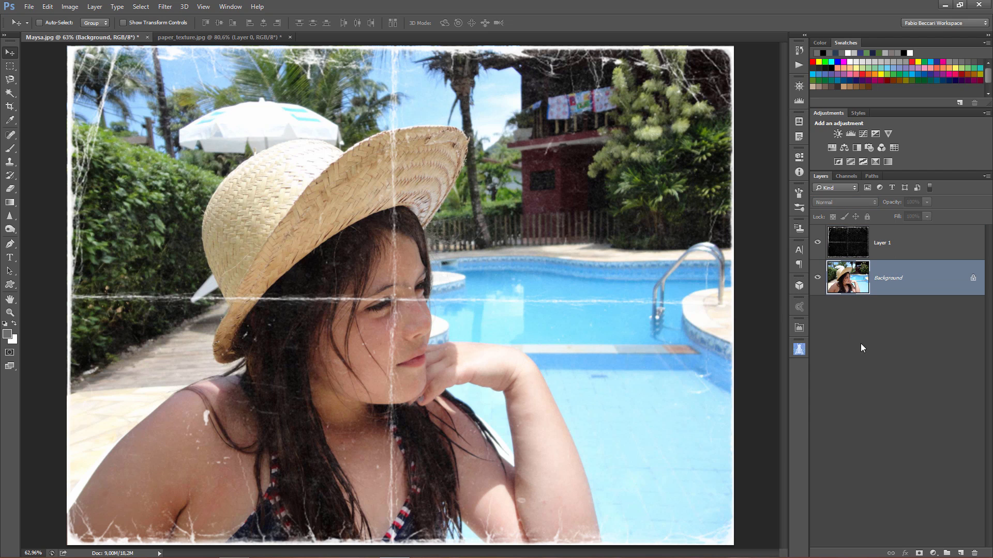
Add a new layer between the photo and the paper texture and fill it with 50% Gray in Normal mode at 100% opacity.
{"action": "left_click", "coordinate": [960, 553]}
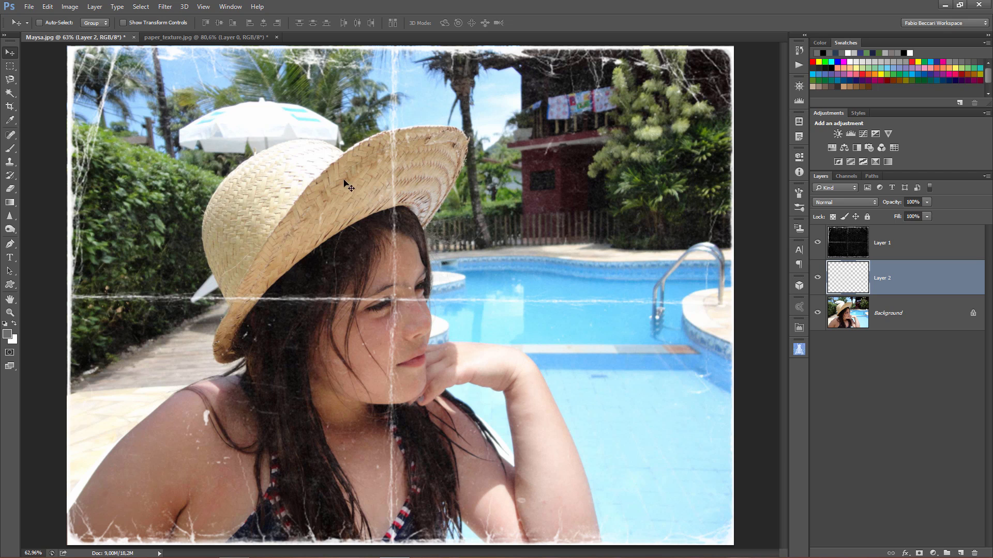
{"action": "left_click", "coordinate": [164, 7]}
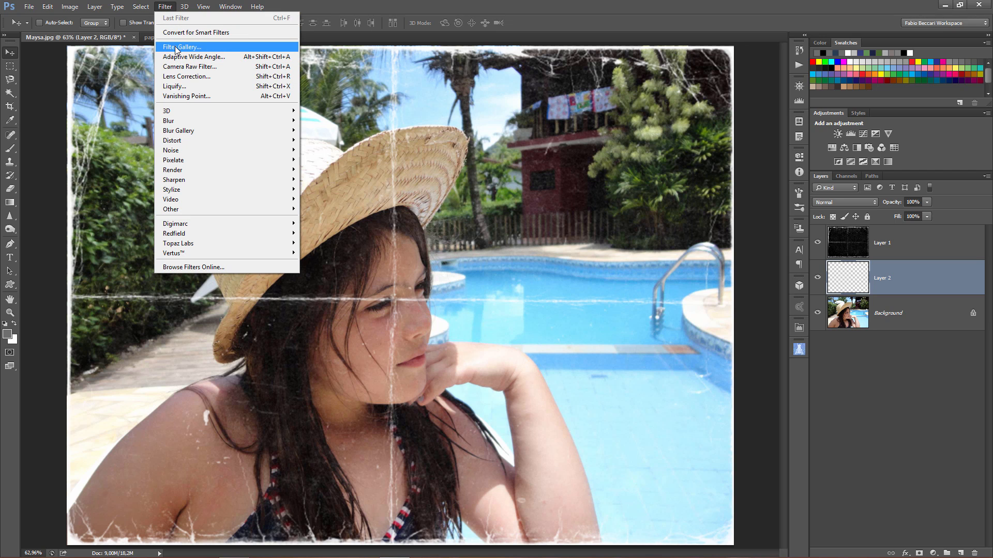
{"action": "left_click", "coordinate": [863, 278]}
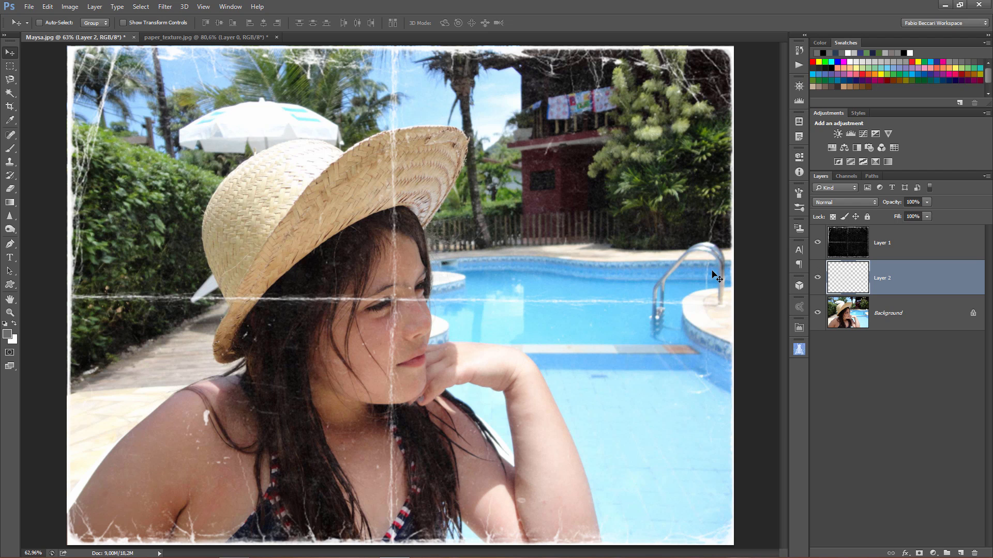
{"action": "left_click", "coordinate": [47, 6]}
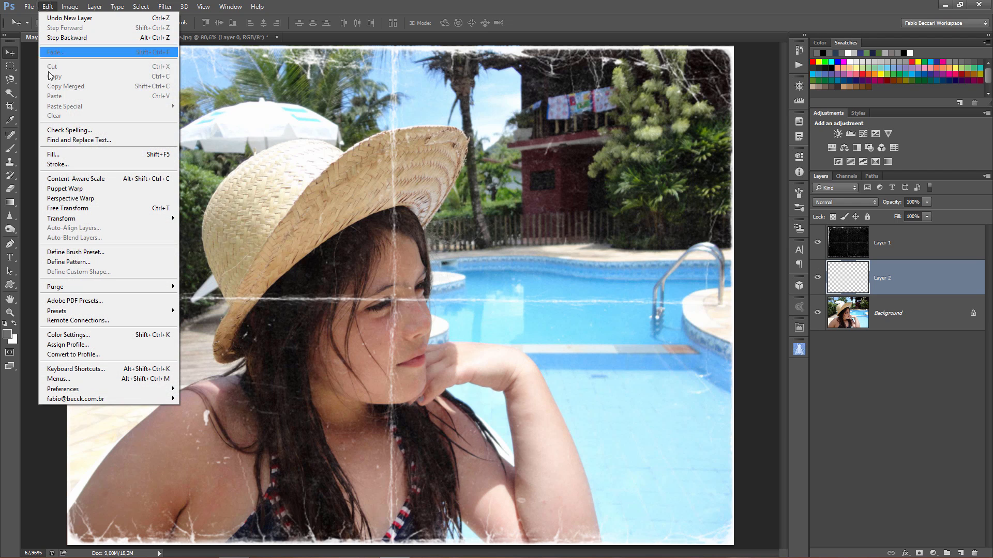
{"action": "left_click", "coordinate": [92, 154]}
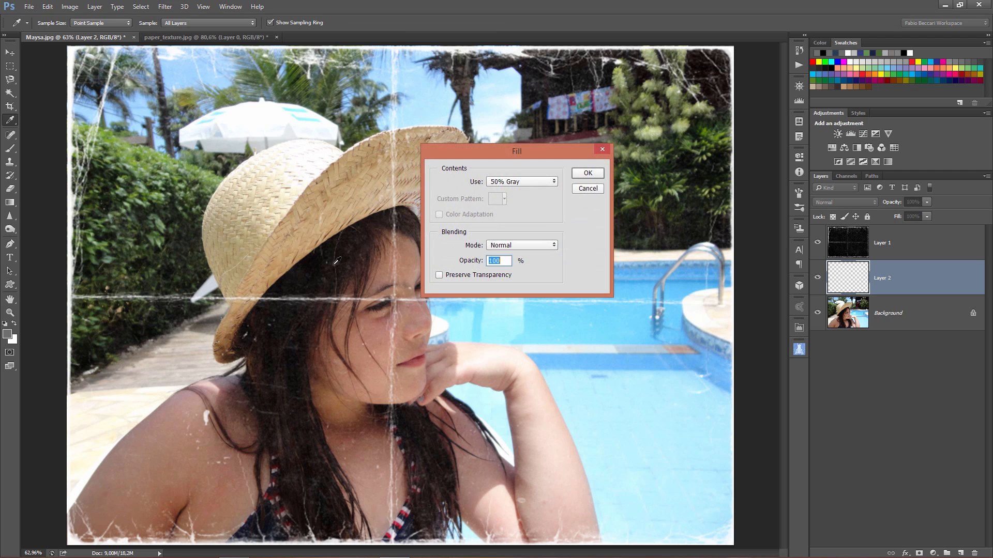
{"action": "left_click", "coordinate": [554, 182]}
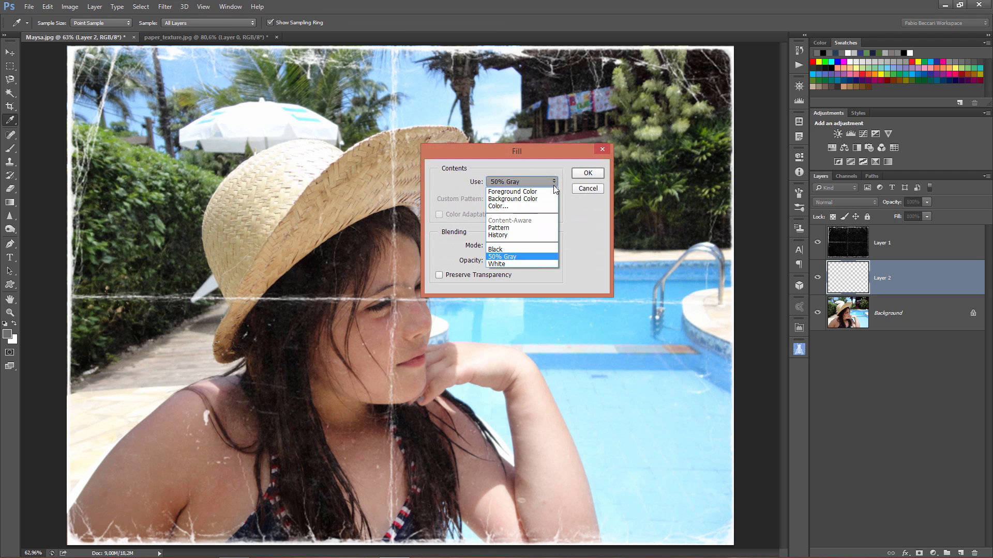
{"action": "left_click", "coordinate": [521, 257]}
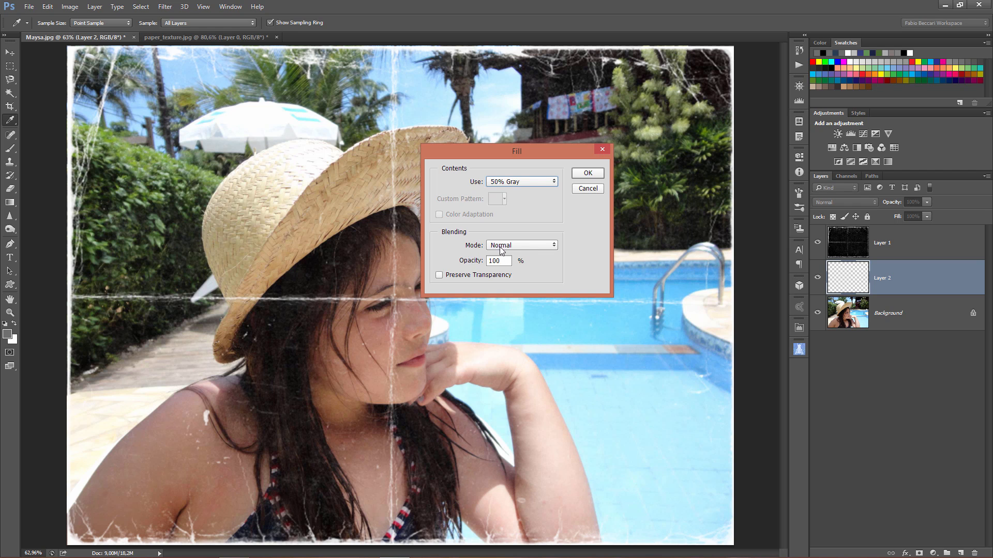
{"action": "left_click", "coordinate": [587, 174]}
{"action": "key", "text": "v"}
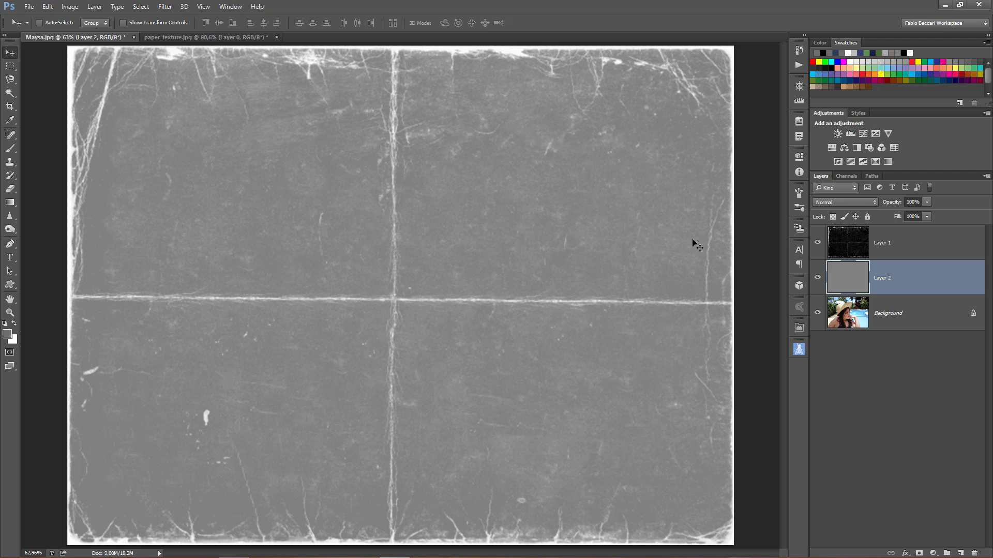
Apply the Texturizer filter to the gray layer with an inverted Canvas texture, scaling about 178%, light from Top and slightly adjusted relief.
{"action": "left_click", "coordinate": [166, 7]}
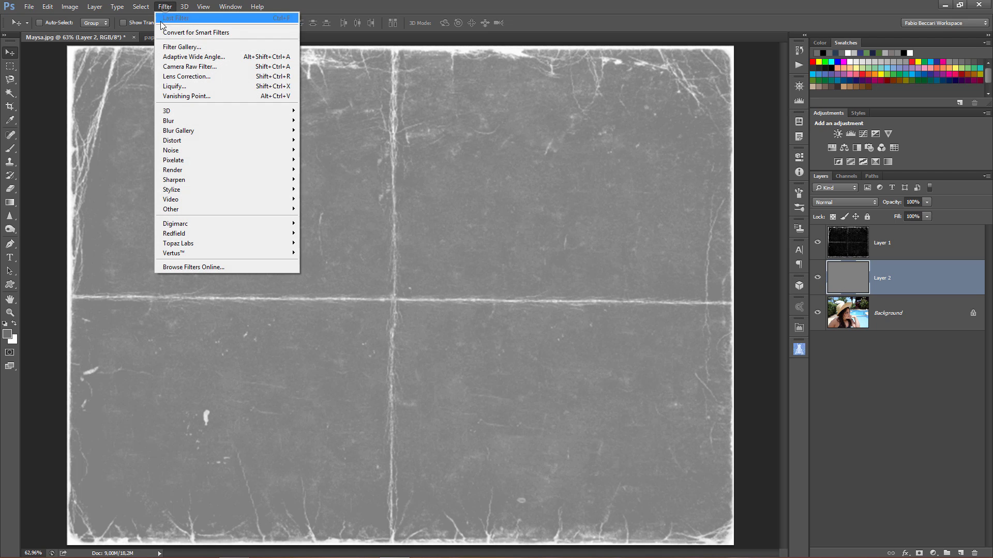
{"action": "left_click", "coordinate": [173, 47]}
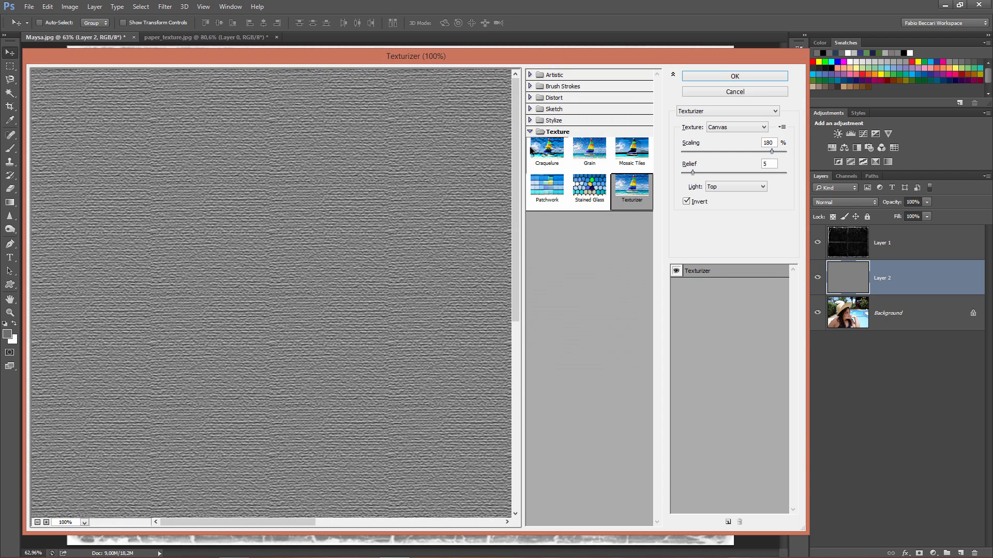
{"action": "left_click", "coordinate": [531, 133]}
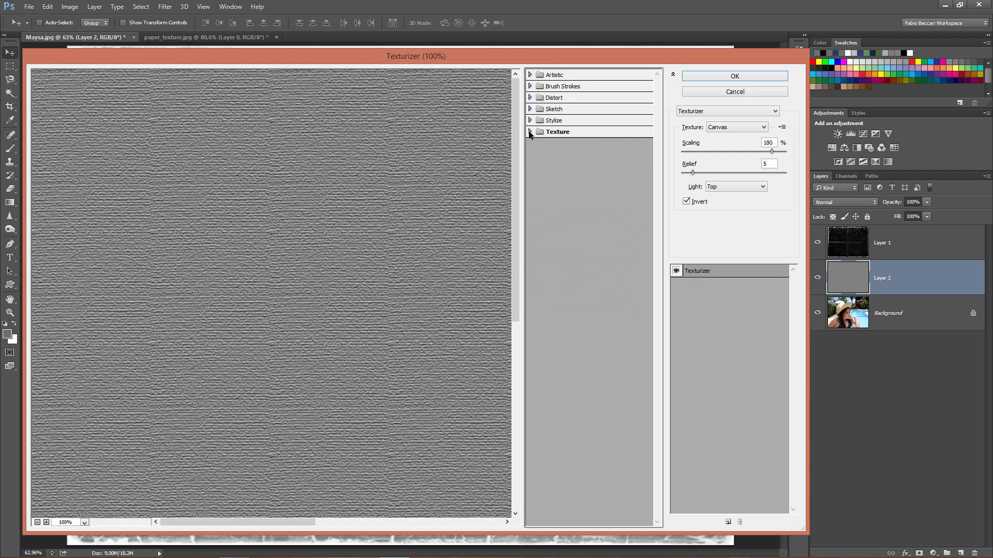
{"action": "left_click", "coordinate": [529, 132]}
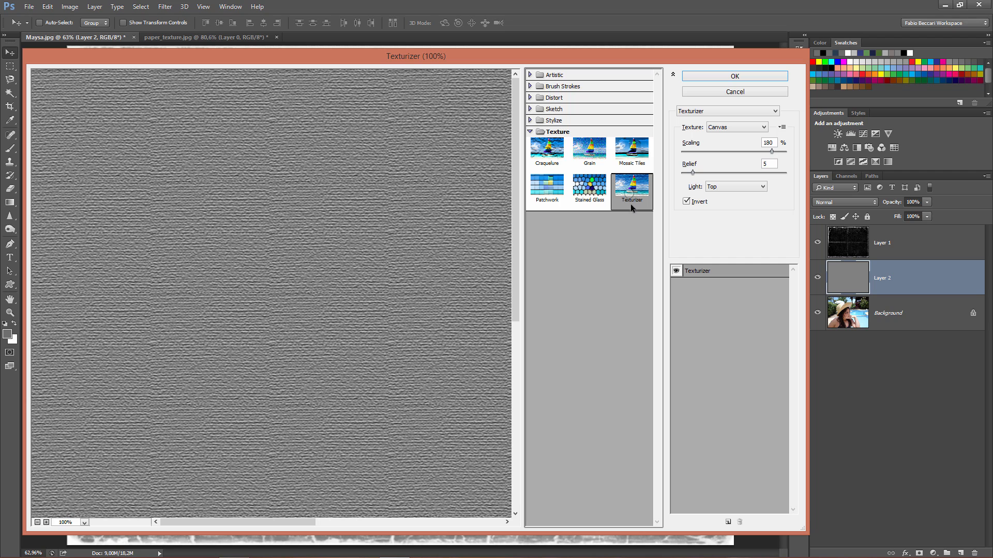
{"action": "left_click", "coordinate": [748, 185]}
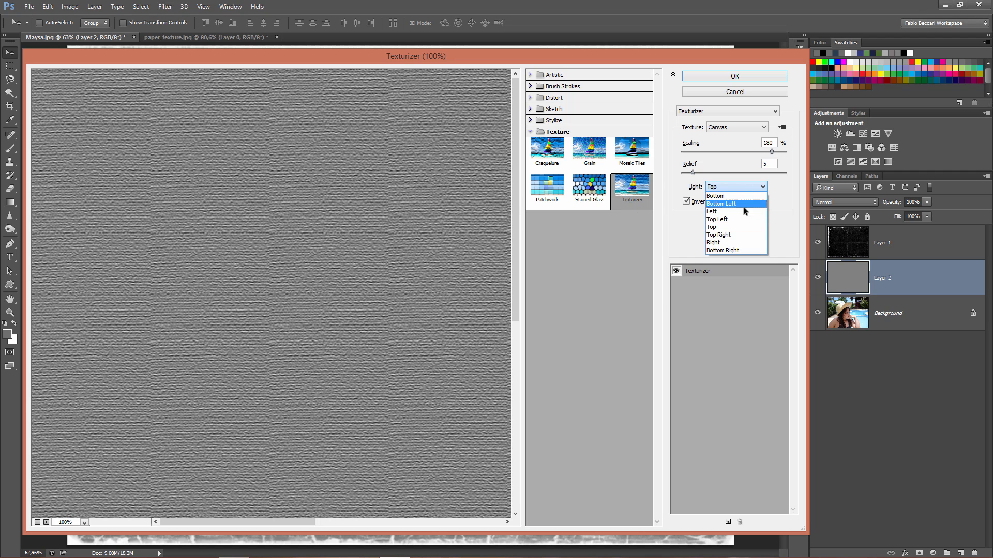
{"action": "left_click", "coordinate": [725, 228]}
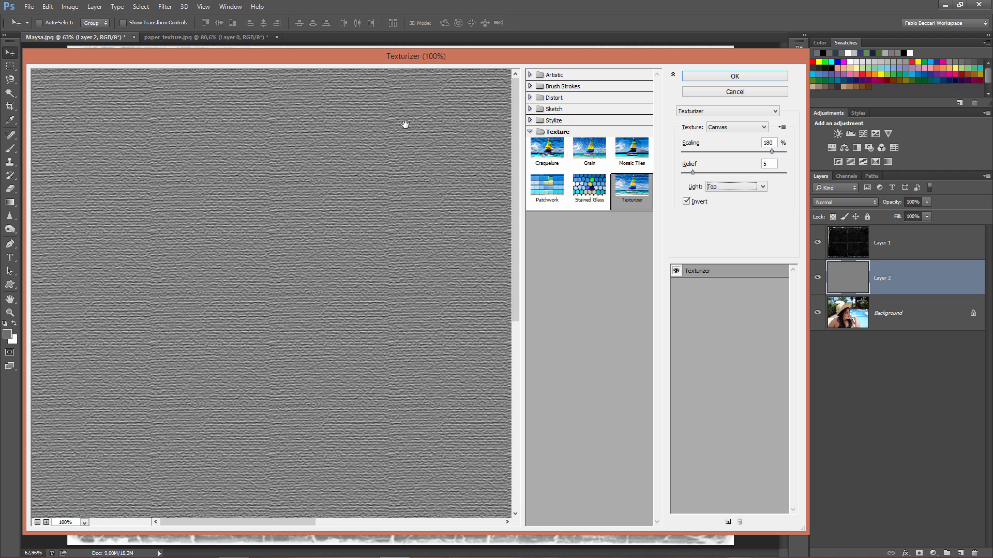
{"action": "left_click_drag", "start_coordinate": [770, 151], "coordinate": [769, 151]}
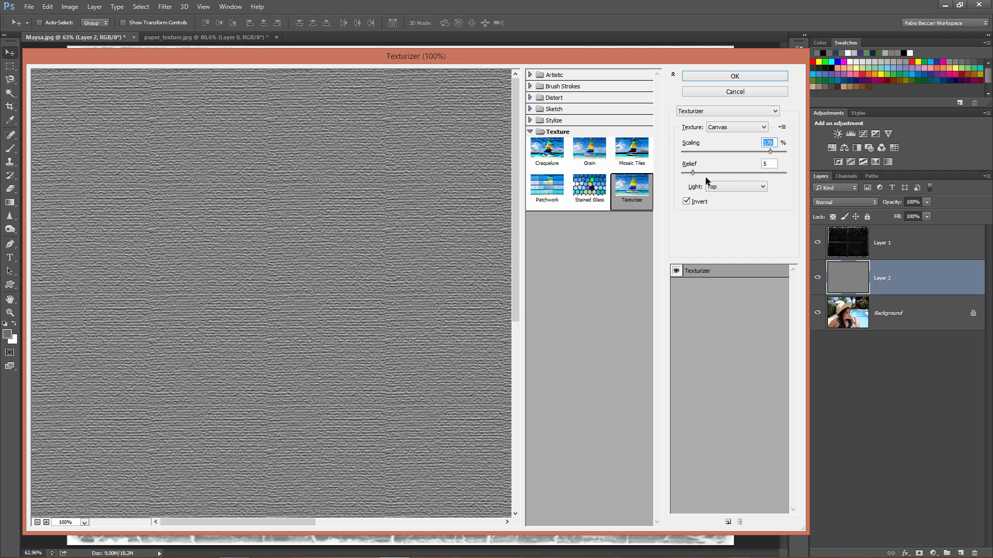
{"action": "mouse_move", "coordinate": [694, 174]}
{"action": "left_mouse_down"}
{"action": "mouse_move", "coordinate": [724, 175]}
{"action": "mouse_move", "coordinate": [690, 176]}
{"action": "left_mouse_up"}
{"action": "left_click", "coordinate": [750, 76]}
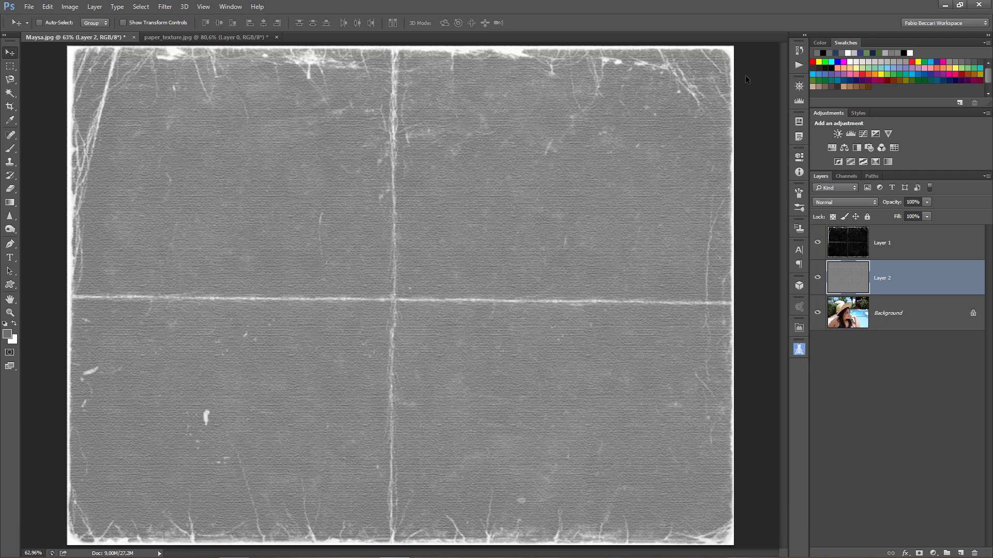
Set the gray canvas-textured layer's blend mode to Soft Light and check the effect at 100% zoom.
{"action": "left_click", "coordinate": [875, 202]}
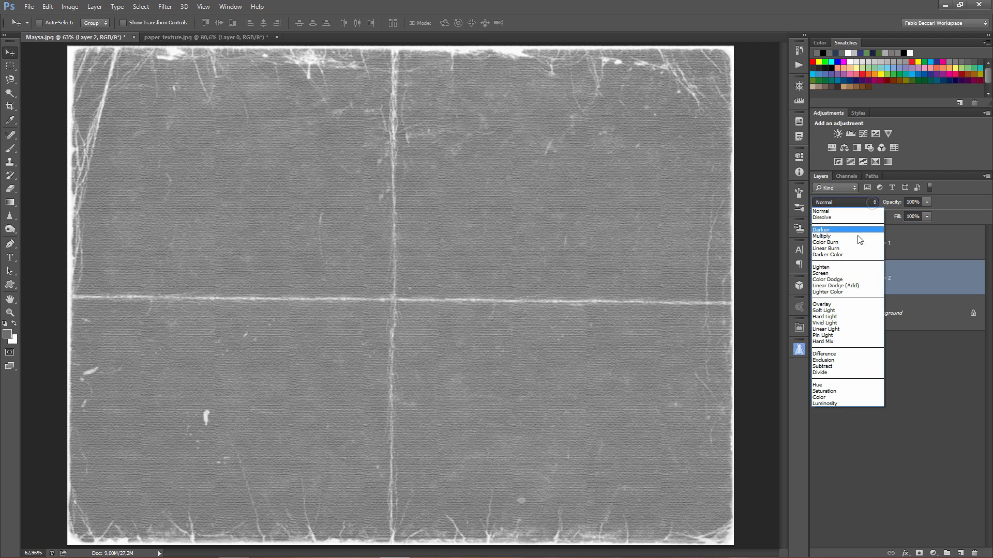
{"action": "left_click", "coordinate": [828, 309]}
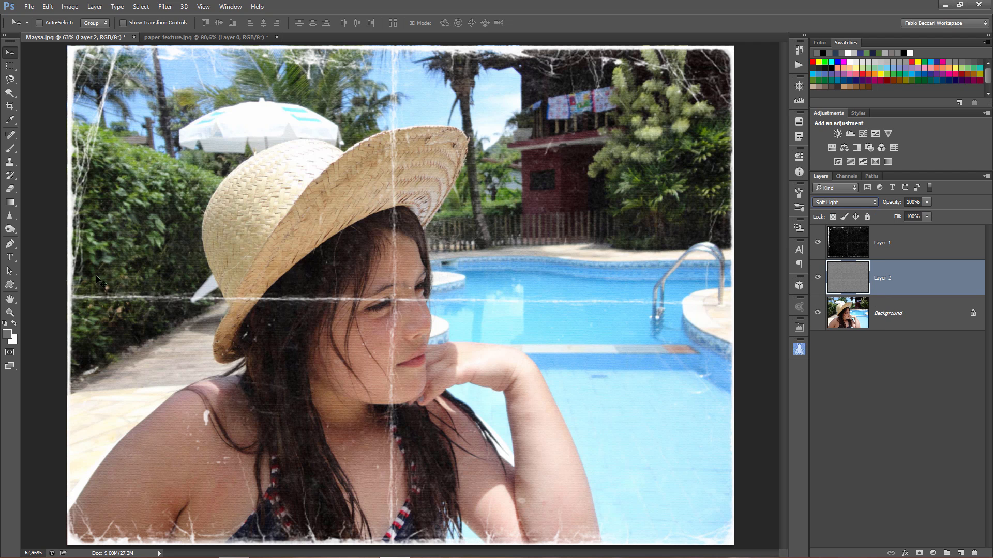
{"action": "left_click", "coordinate": [11, 314]}
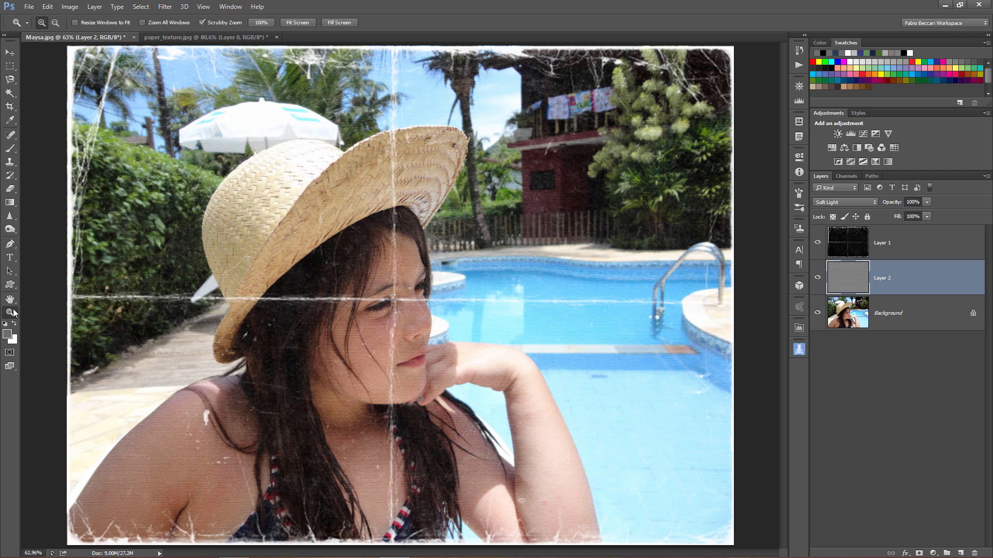
{"action": "double_click", "coordinate": [11, 313]}
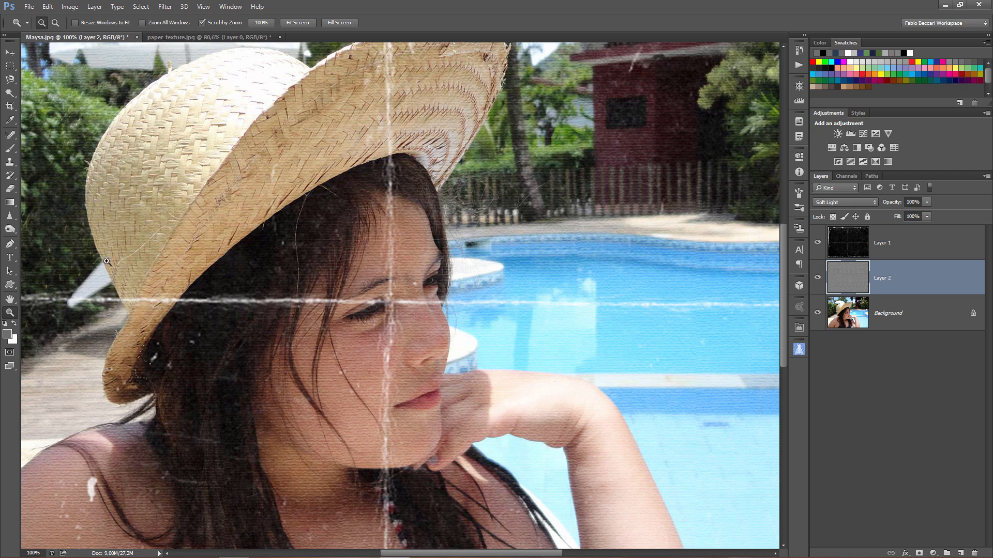
{"action": "double_click", "coordinate": [10, 300]}
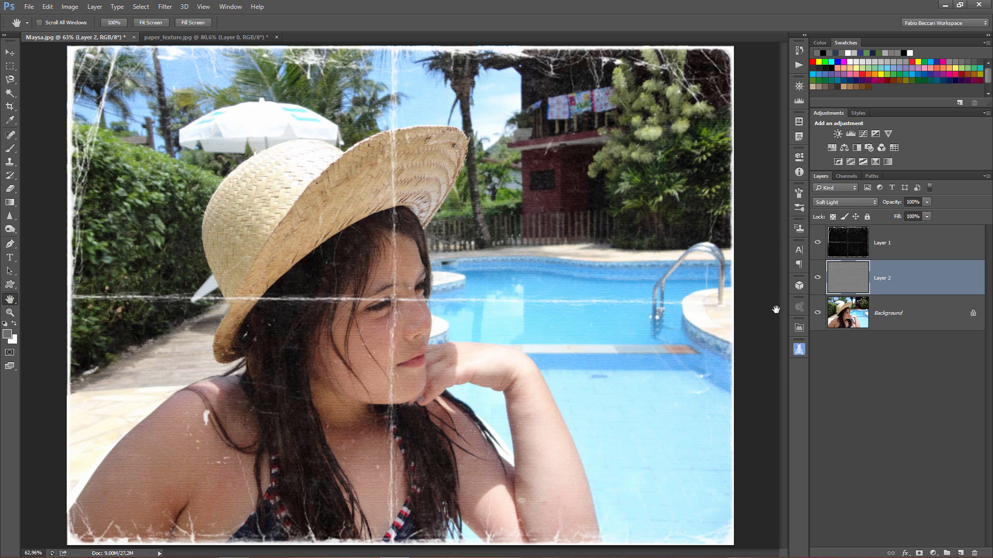
Make the paper texture layer active and open the Gritty texture image from the Texturas folder.
{"action": "left_click", "coordinate": [900, 255]}
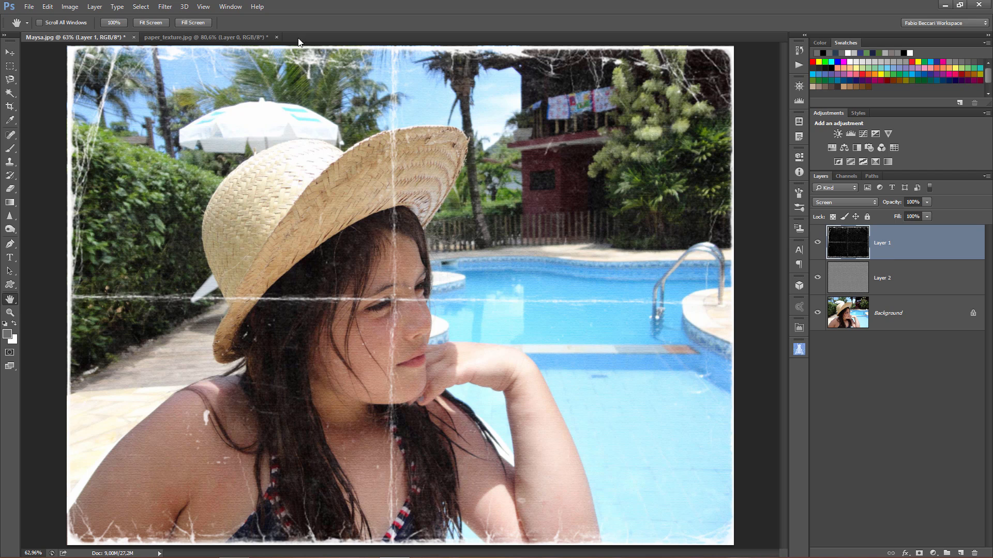
{"action": "left_click", "coordinate": [29, 7]}
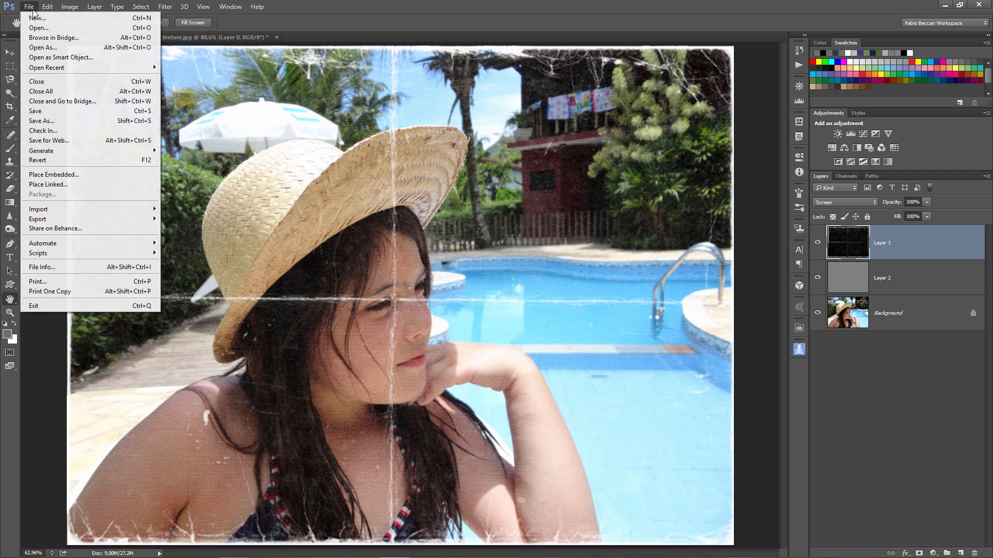
{"action": "left_click", "coordinate": [35, 28]}
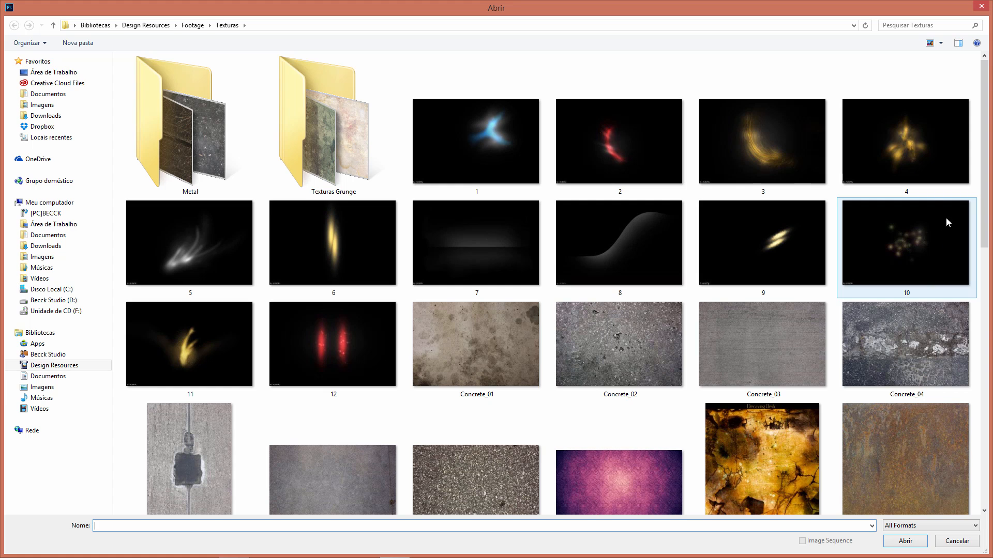
{"action": "left_click_drag", "start_coordinate": [984, 215], "coordinate": [990, 422]}
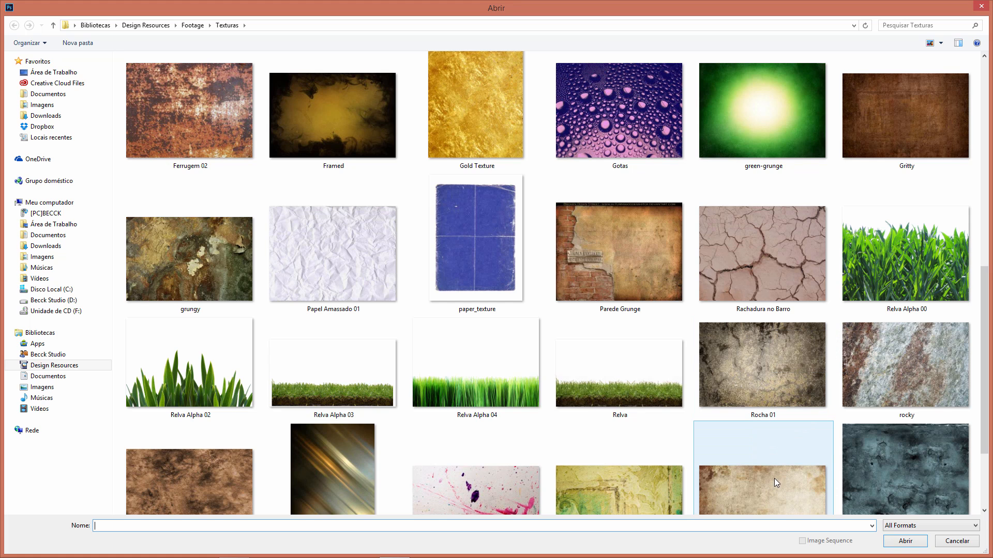
{"action": "mouse_move", "coordinate": [890, 134]}
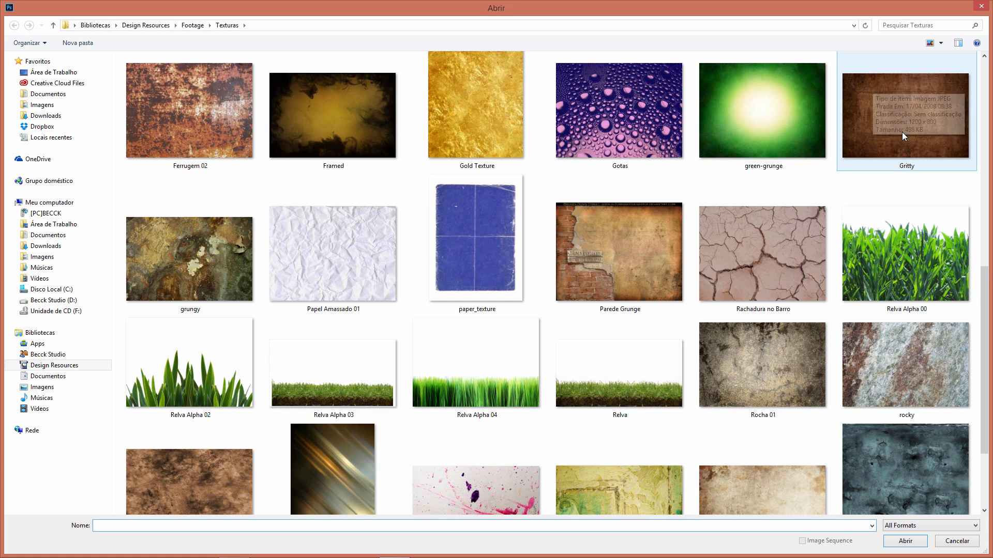
{"action": "double_click", "coordinate": [873, 141]}
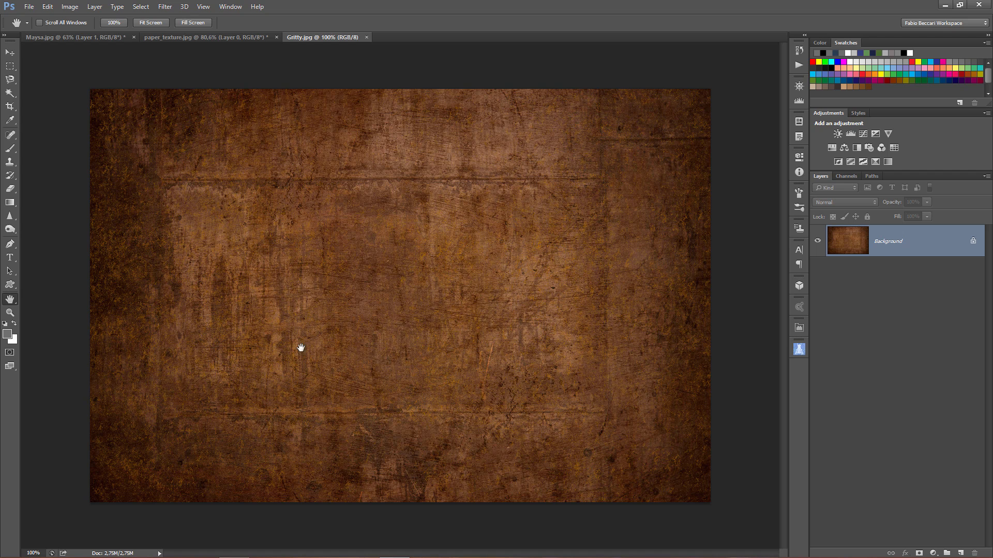
Desaturate the brown Gritty texture image.
{"action": "left_click", "coordinate": [70, 8]}
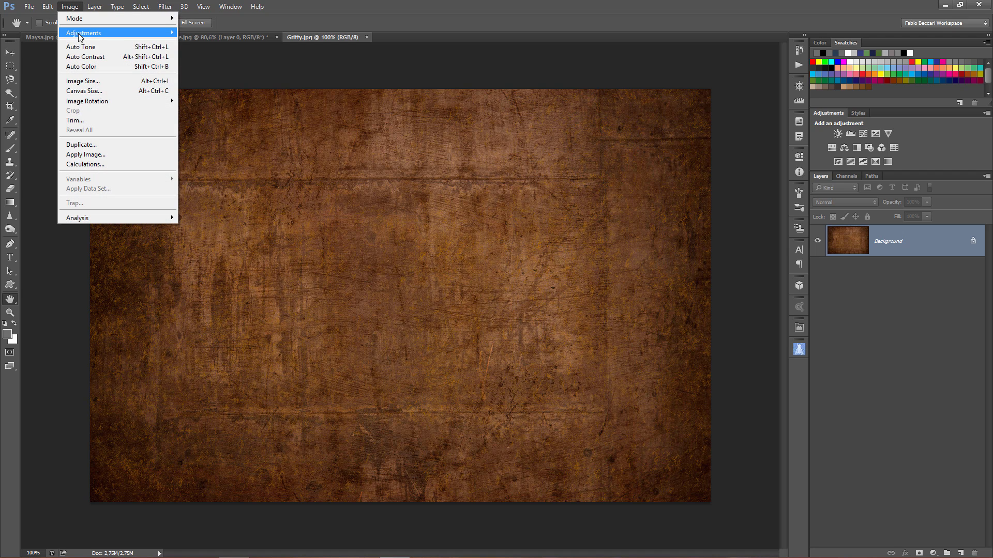
{"action": "mouse_move", "coordinate": [147, 34]}
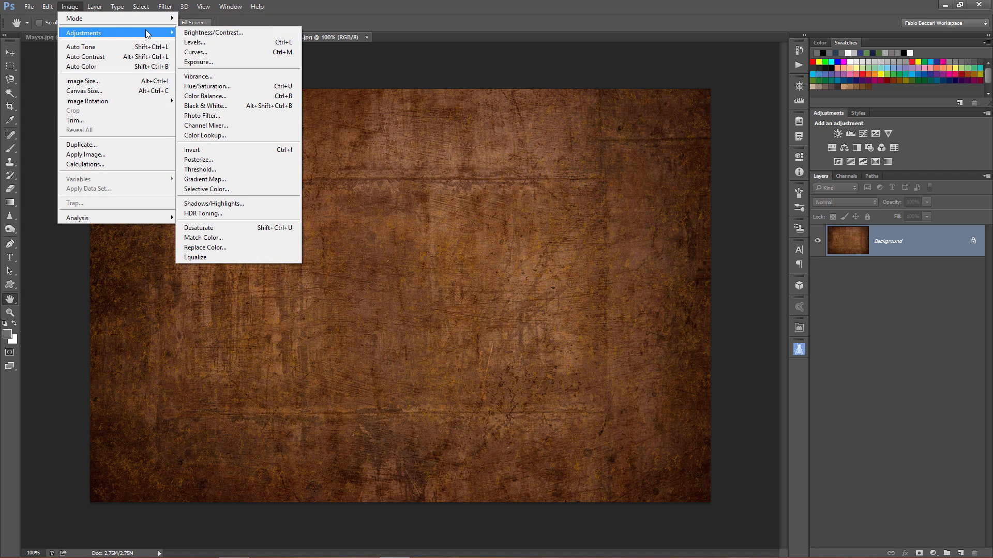
{"action": "left_click", "coordinate": [238, 231]}
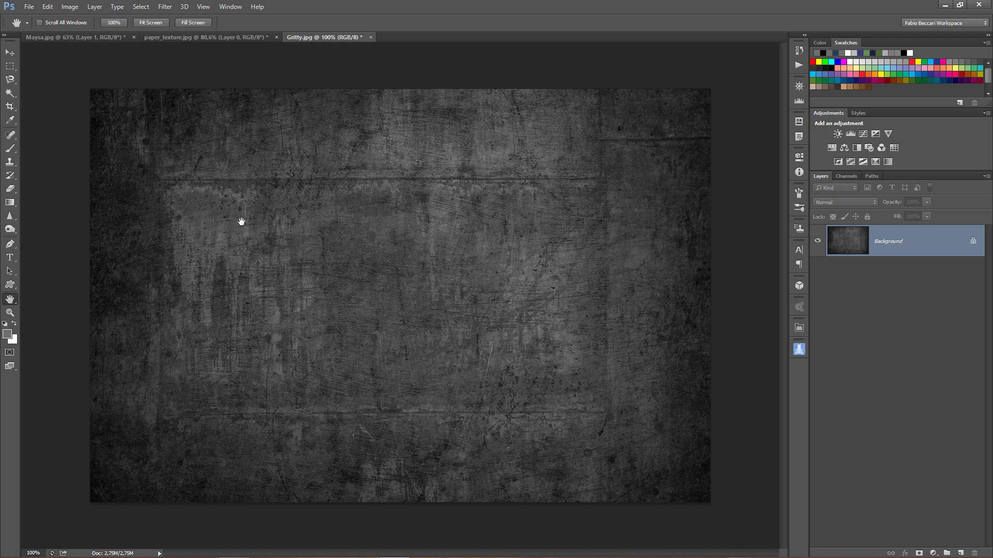
Brighten the desaturated Gritty texture with Levels, setting the input values to black 14, midtone 1,58 and white 182.
{"action": "left_click", "coordinate": [71, 7]}
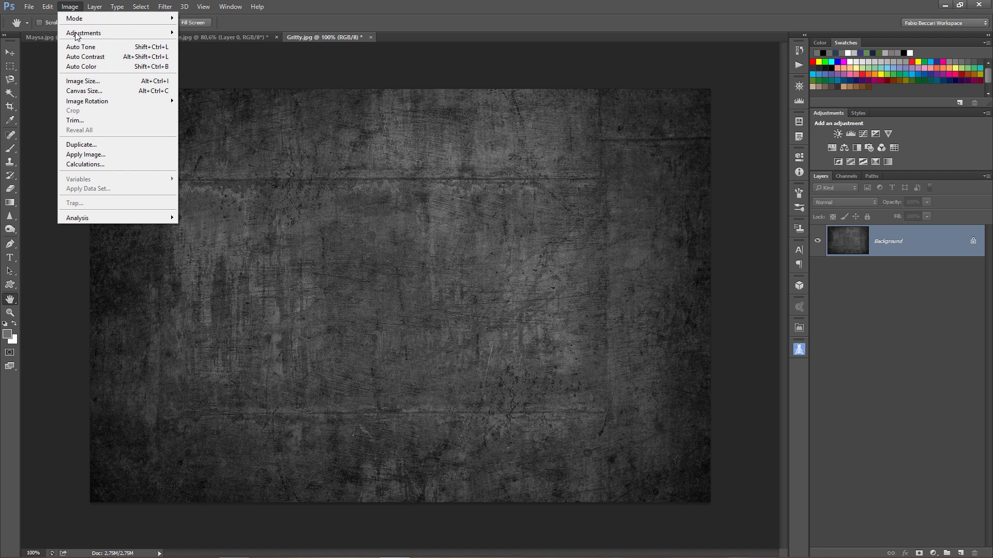
{"action": "mouse_move", "coordinate": [81, 34]}
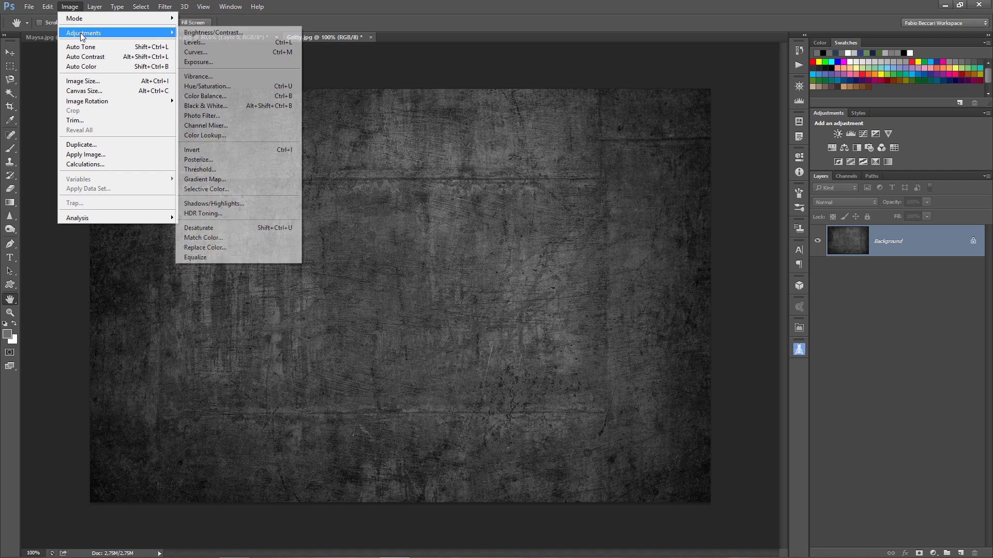
{"action": "left_click", "coordinate": [197, 42]}
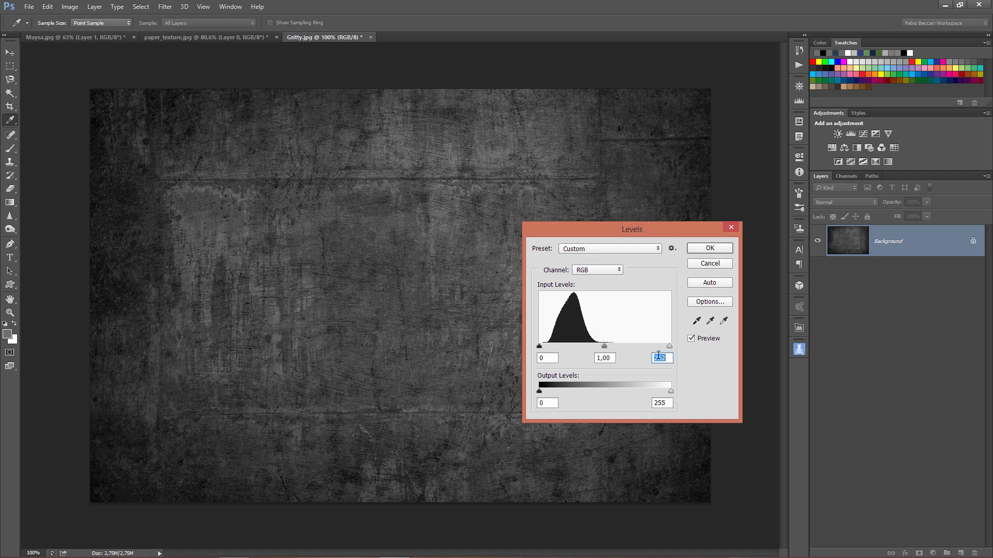
{"action": "left_click_drag", "start_coordinate": [669, 345], "coordinate": [632, 344]}
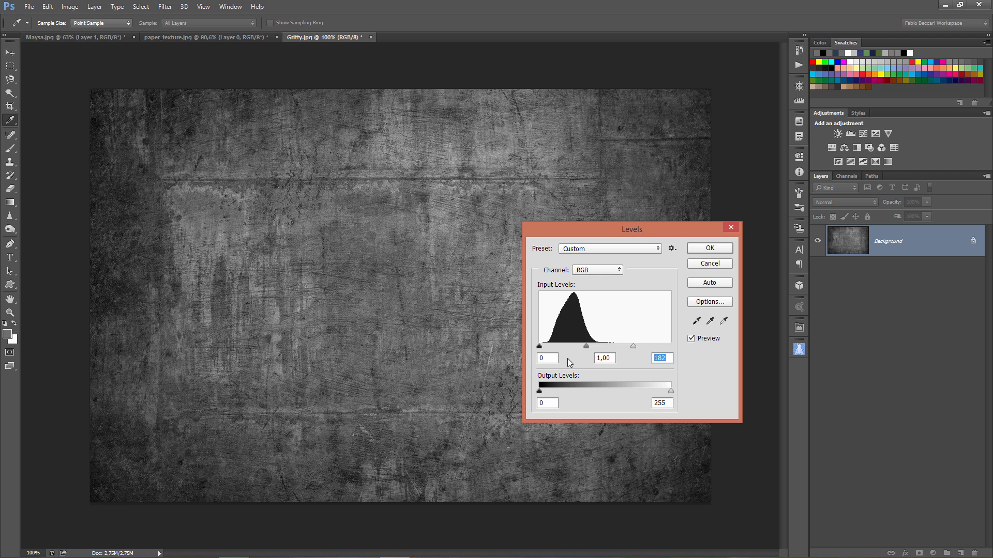
{"action": "left_click_drag", "start_coordinate": [585, 346], "coordinate": [548, 346]}
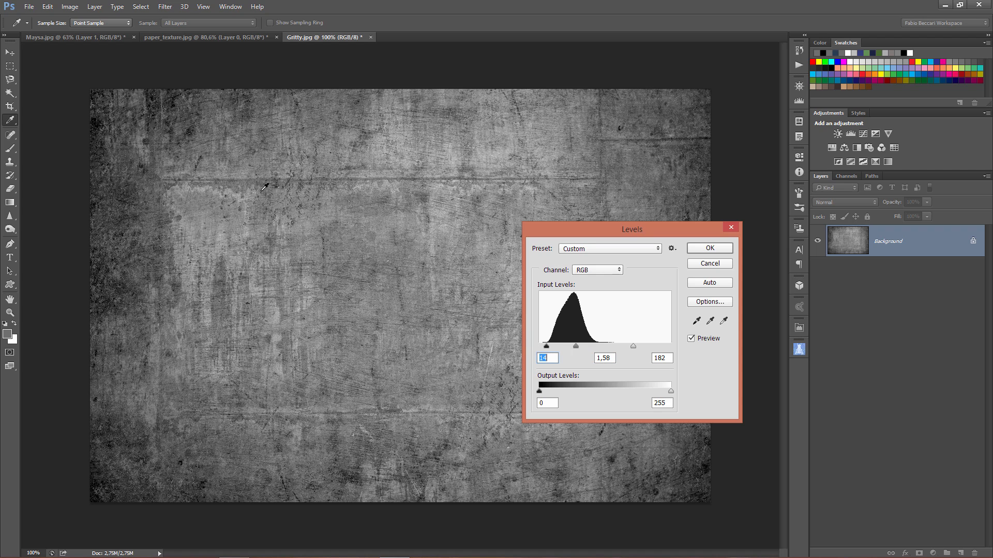
{"action": "left_click", "coordinate": [710, 250]}
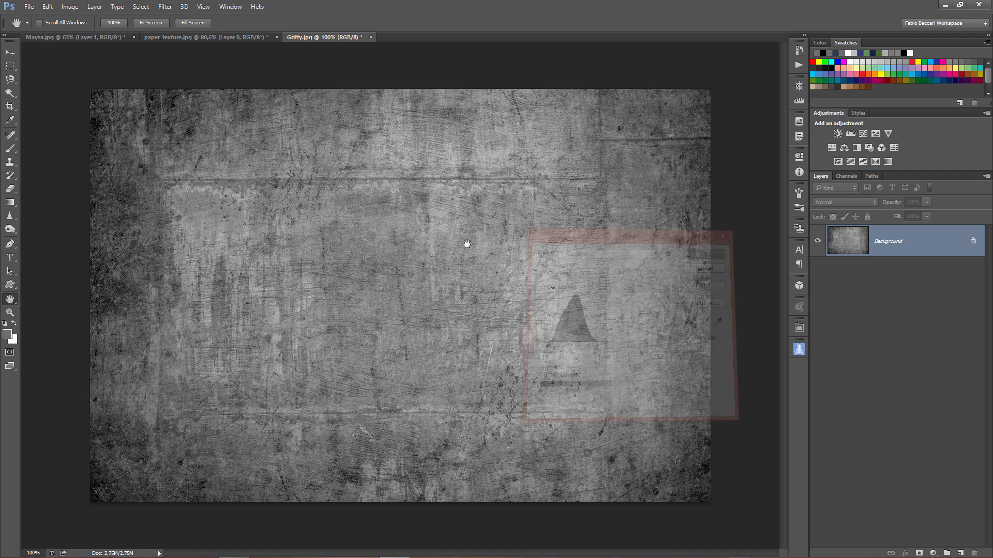
Unlock the Gritty image's background layer and add monochromatic Gaussian noise of about 3,40%.
{"action": "left_click", "coordinate": [973, 242]}
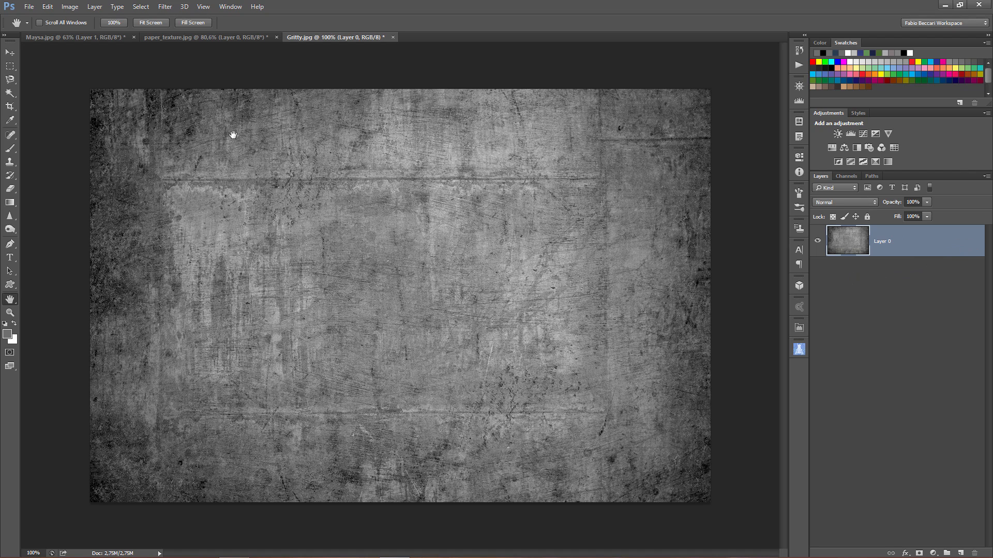
{"action": "left_click", "coordinate": [165, 7]}
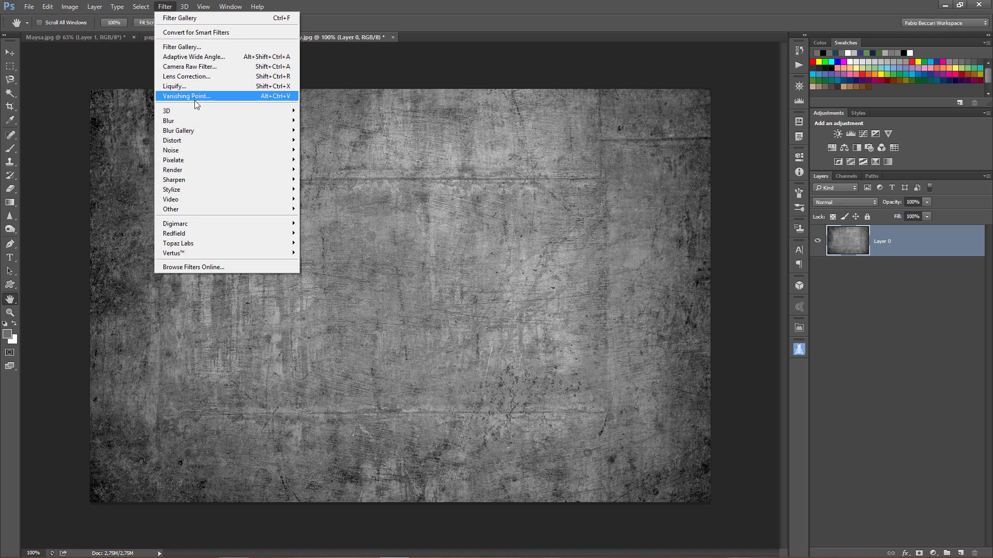
{"action": "mouse_move", "coordinate": [192, 149]}
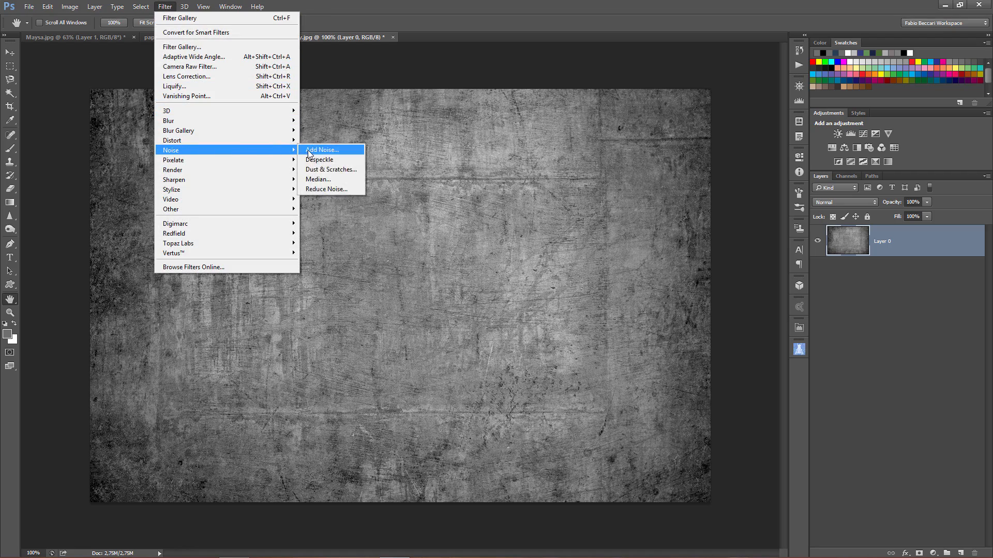
{"action": "left_click", "coordinate": [321, 150]}
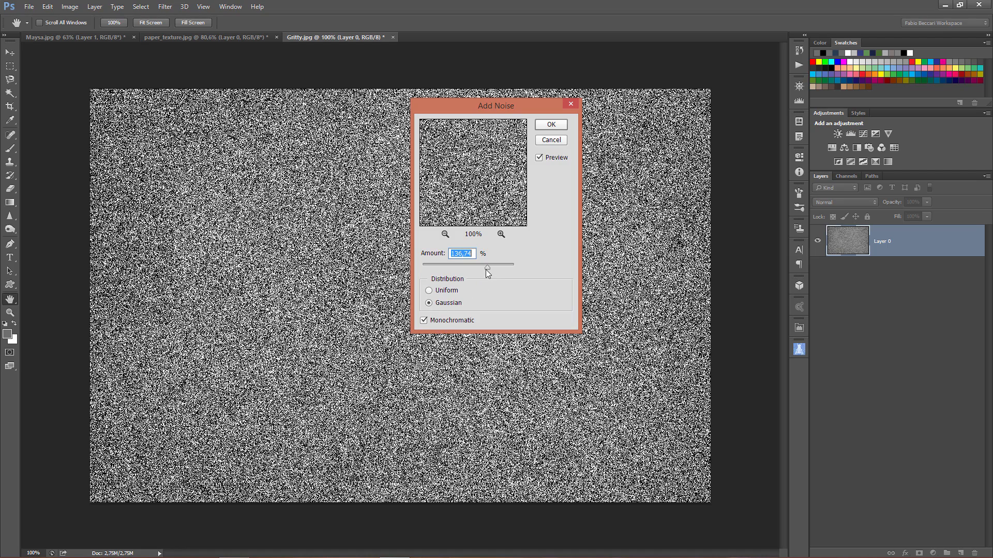
{"action": "left_click_drag", "start_coordinate": [486, 269], "coordinate": [465, 265]}
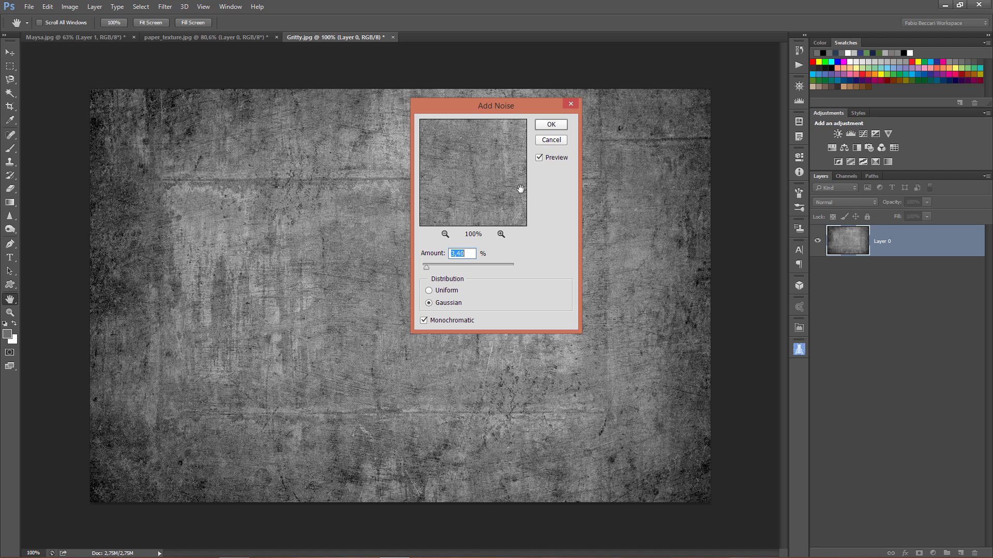
{"action": "left_click", "coordinate": [543, 127]}
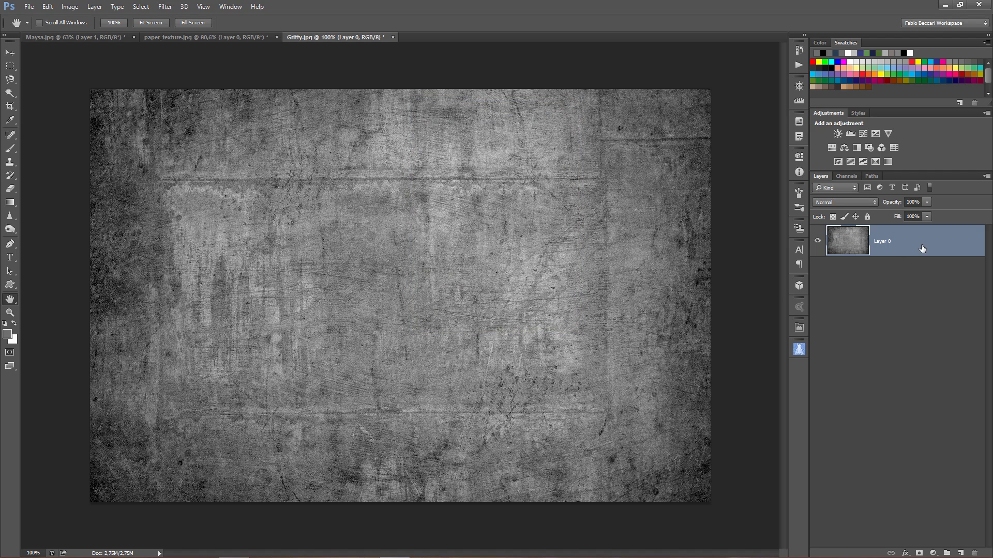
Copy the Gritty texture layer into the center of the portrait document, accepting the color profile conversion.
{"action": "left_click", "coordinate": [9, 52]}
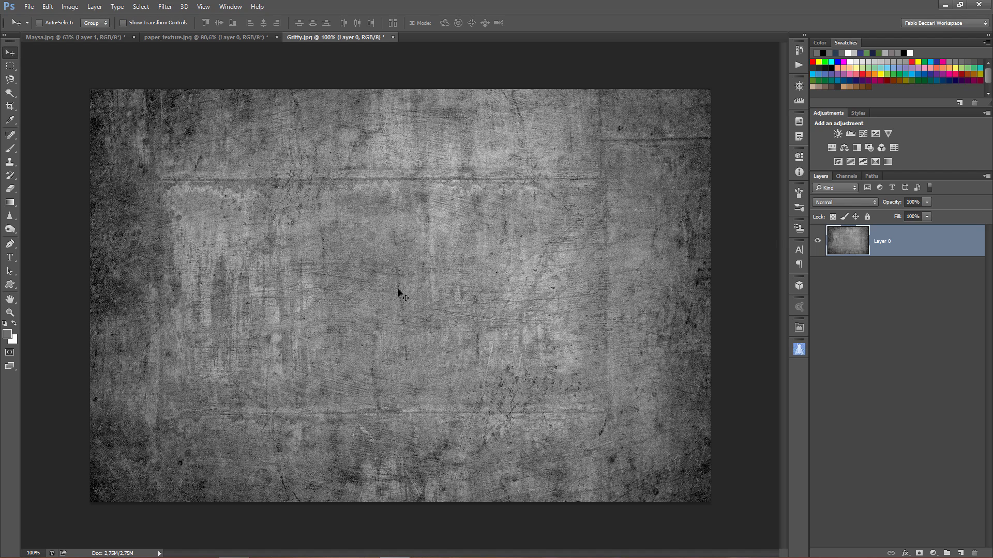
{"action": "left_click_drag", "start_coordinate": [321, 241], "coordinate": [390, 300]}
{"action": "key", "text": "shift"}
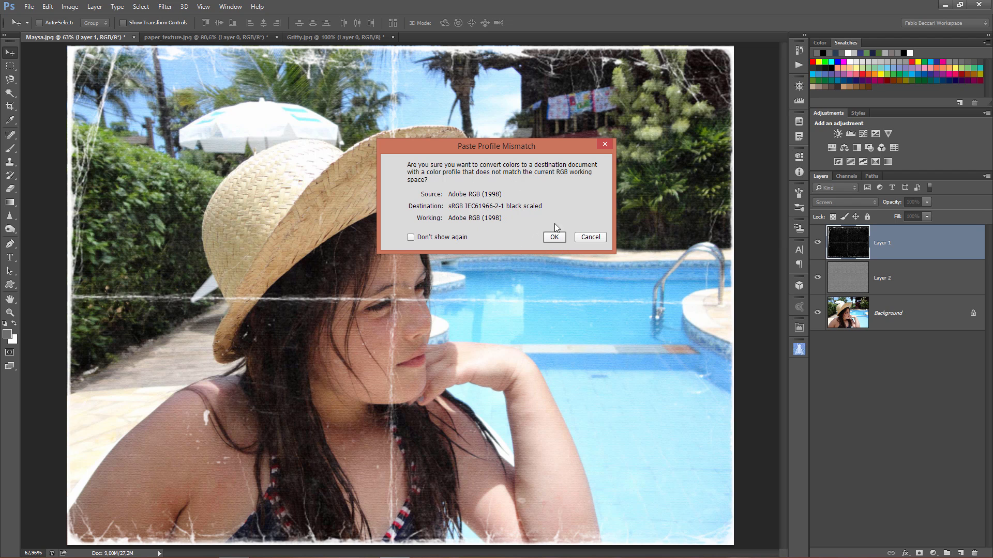
{"action": "left_click", "coordinate": [554, 236]}
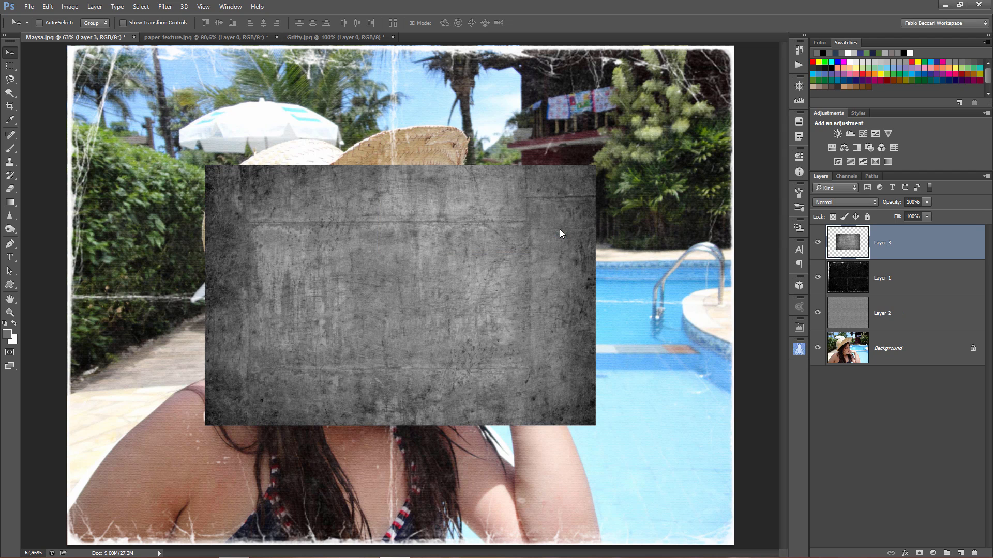
Scale the gritty texture layer proportionally from its center to about 192% with Free Transform so it covers the whole photo.
{"action": "left_click", "coordinate": [48, 7]}
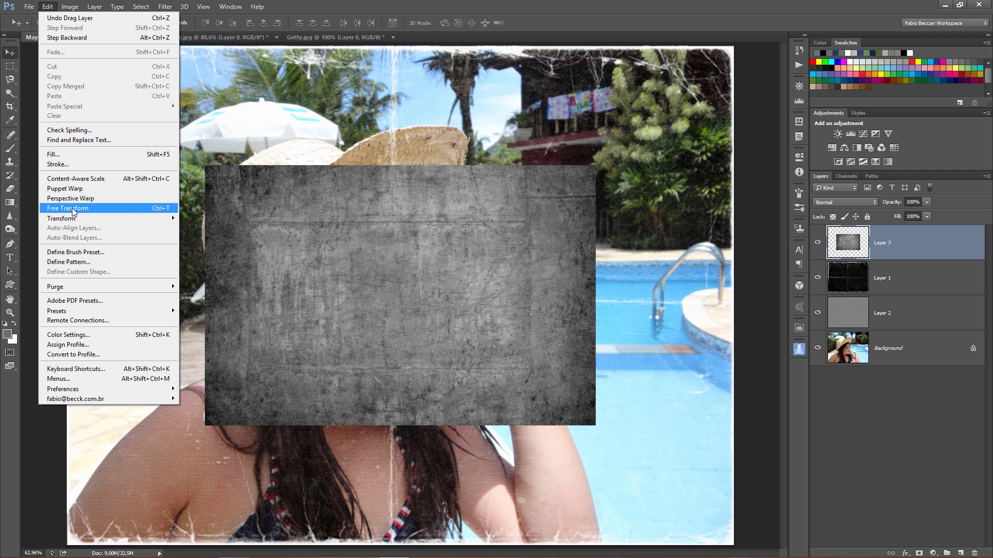
{"action": "left_click", "coordinate": [160, 209]}
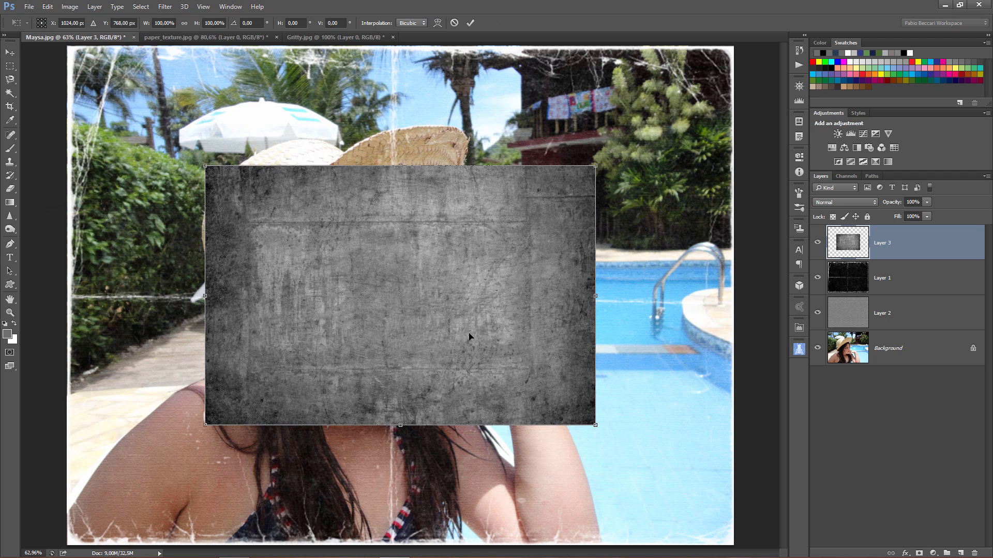
{"action": "key", "text": "alt"}
{"action": "key", "text": "shift"}
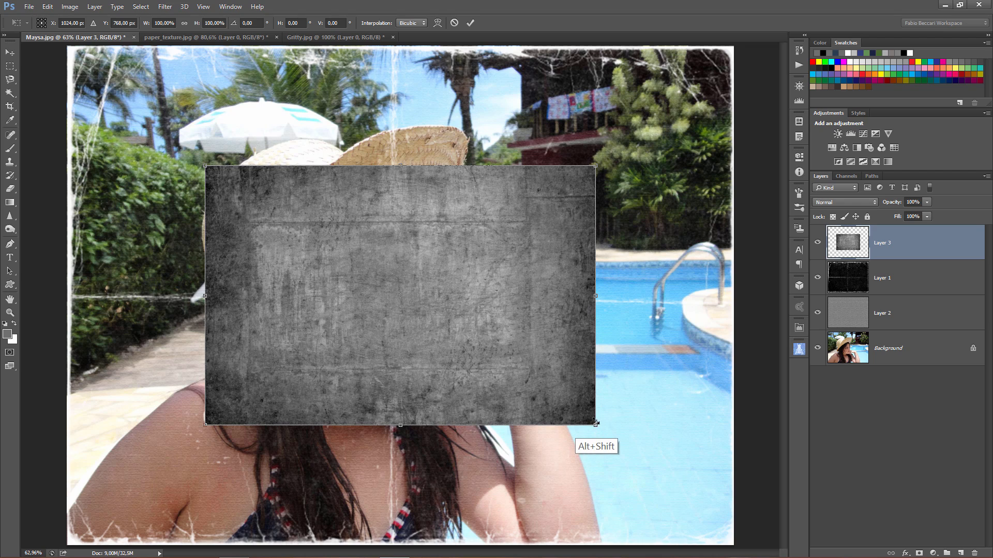
{"action": "left_click_drag", "start_coordinate": [593, 425], "coordinate": [765, 542]}
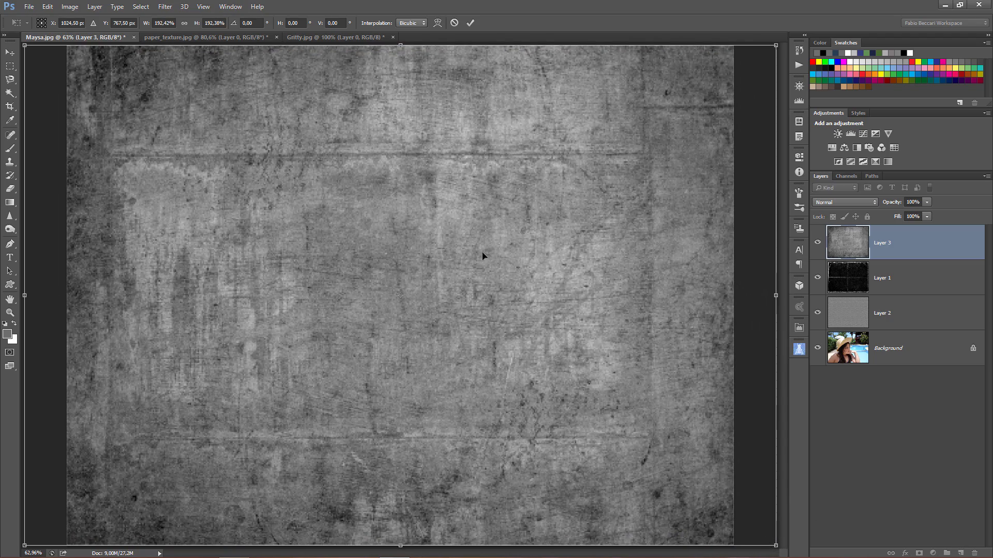
{"action": "key", "text": "Return"}
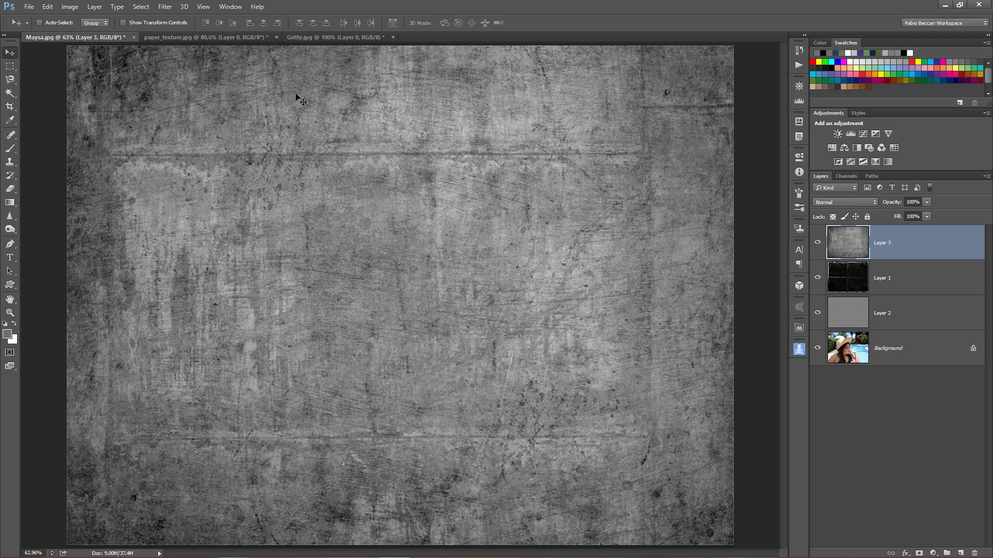
Select the entire canvas, crop the image to it to trim the texture's overhang, and deselect.
{"action": "left_click", "coordinate": [140, 6]}
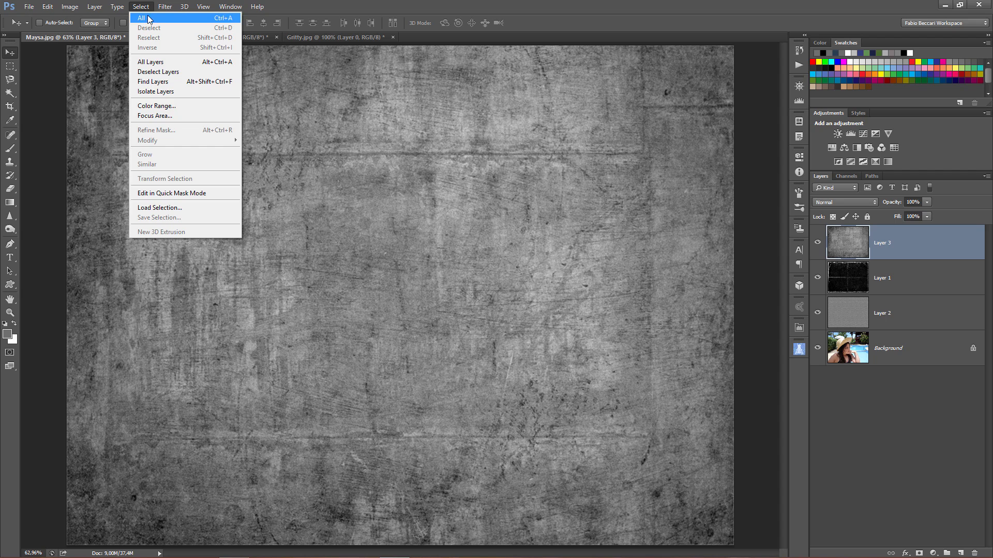
{"action": "left_click", "coordinate": [143, 18]}
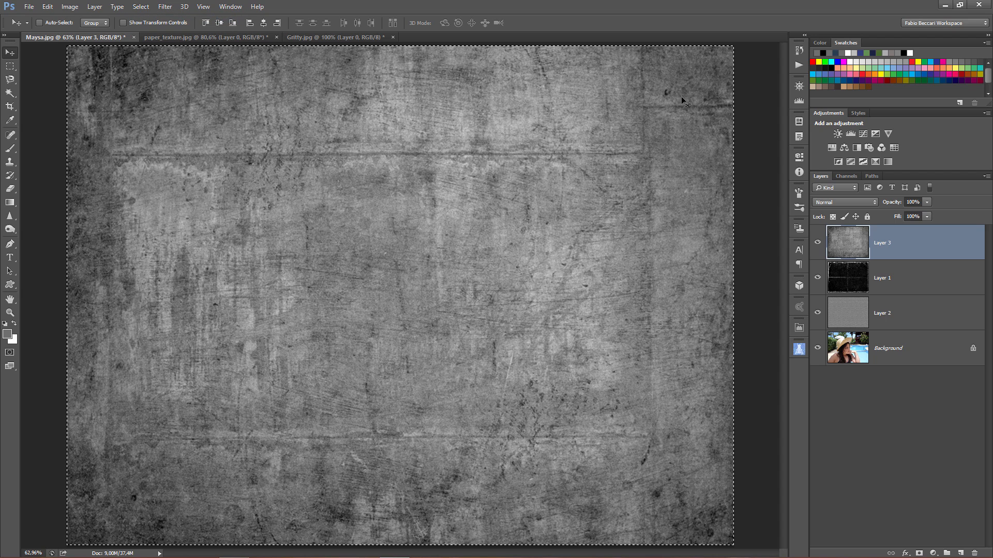
{"action": "left_click", "coordinate": [70, 6]}
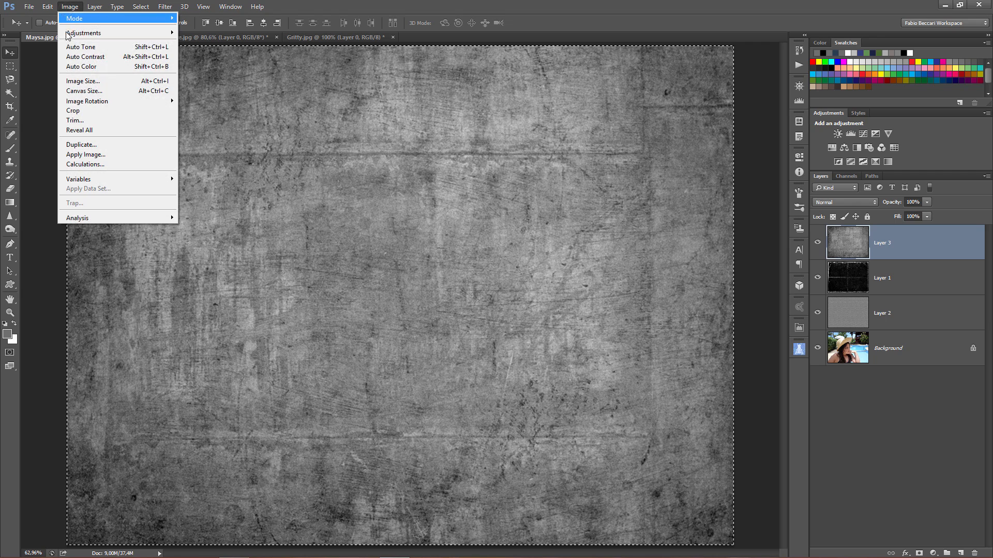
{"action": "left_click", "coordinate": [73, 111]}
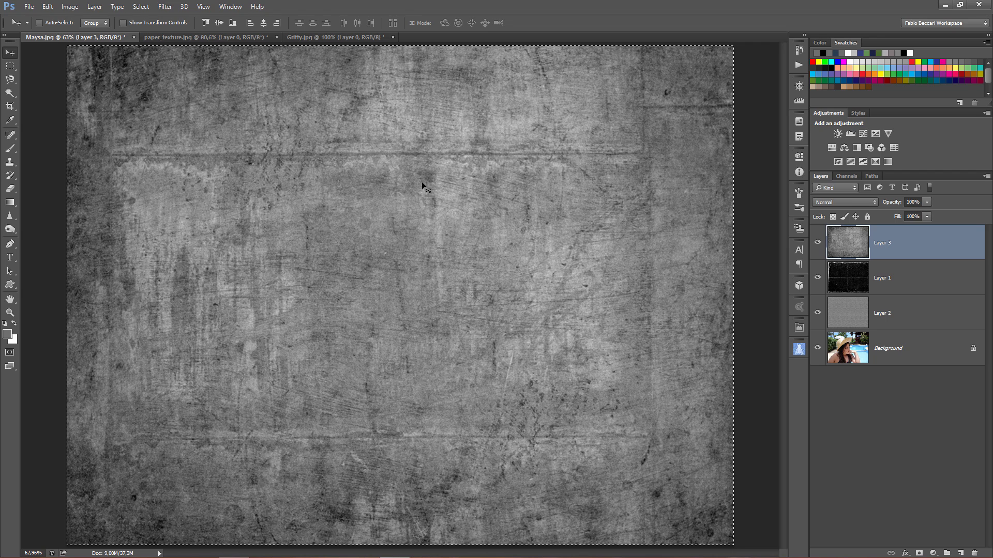
{"action": "left_click", "coordinate": [140, 6]}
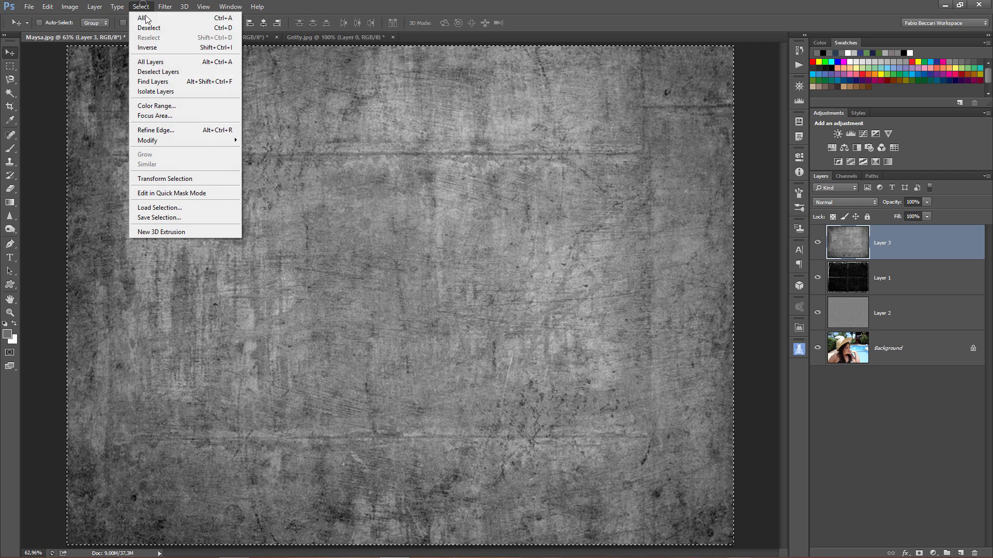
{"action": "left_click", "coordinate": [148, 28]}
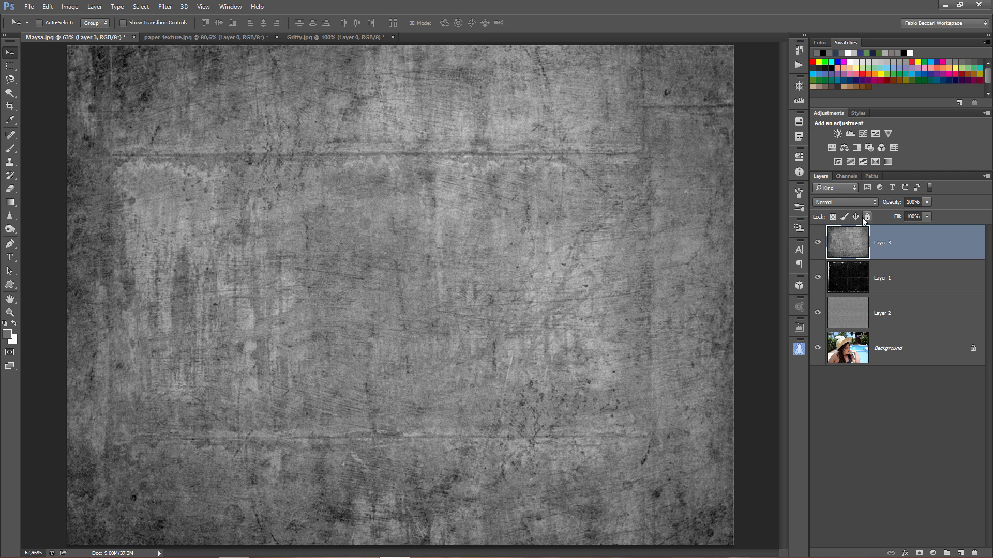
Blend the gritty texture layer in Overlay mode, compare the photo with and without it, and lower its opacity to 86%.
{"action": "left_click", "coordinate": [872, 202]}
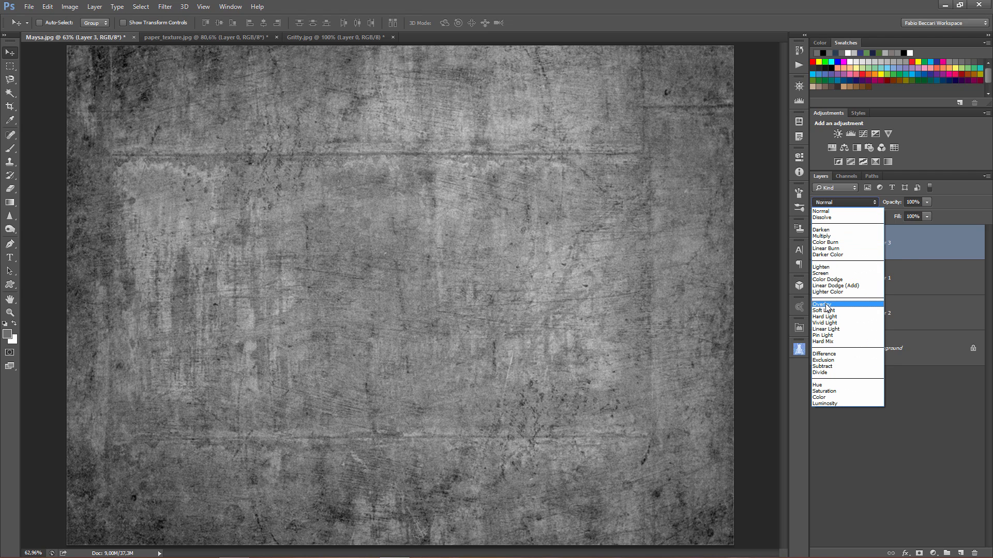
{"action": "left_click", "coordinate": [827, 306]}
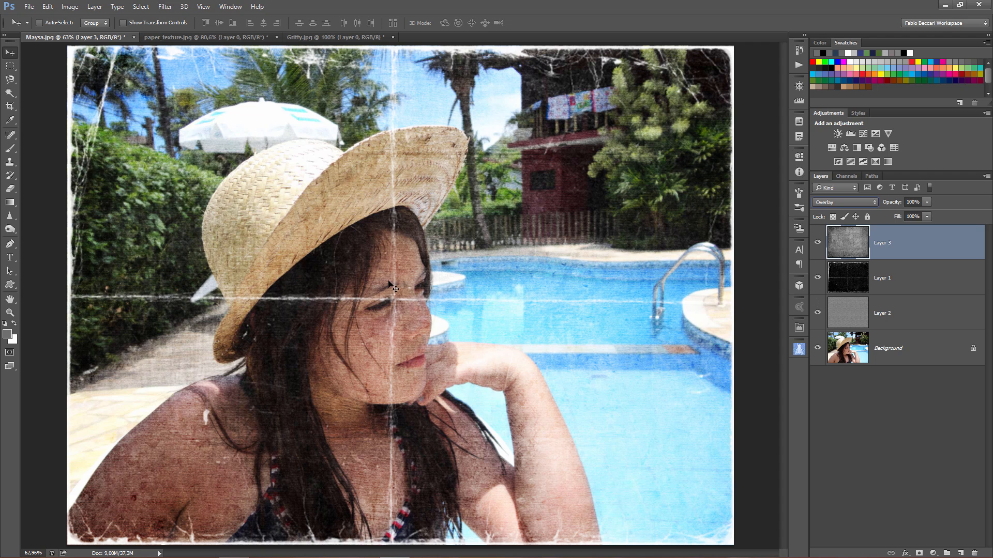
{"action": "left_click", "coordinate": [817, 243]}
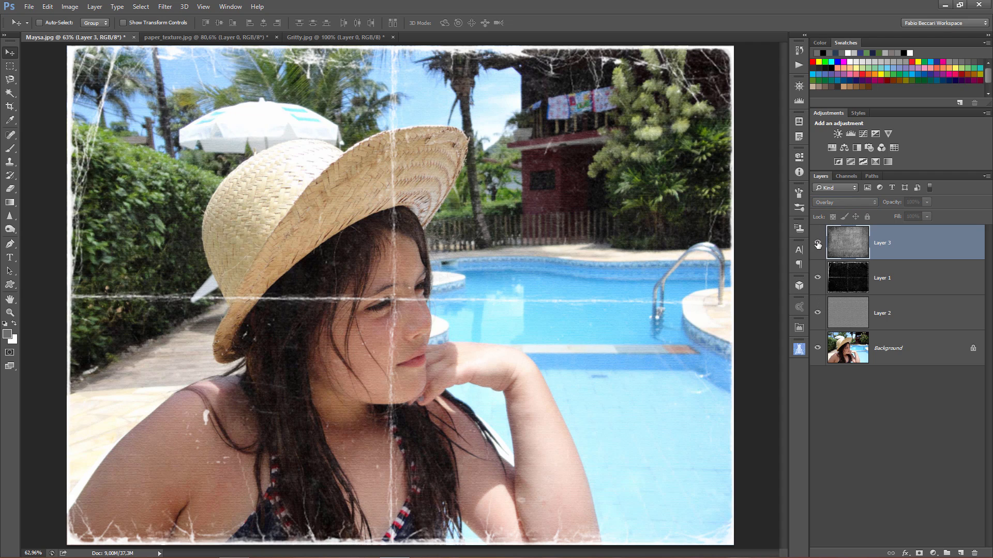
{"action": "left_click", "coordinate": [818, 243]}
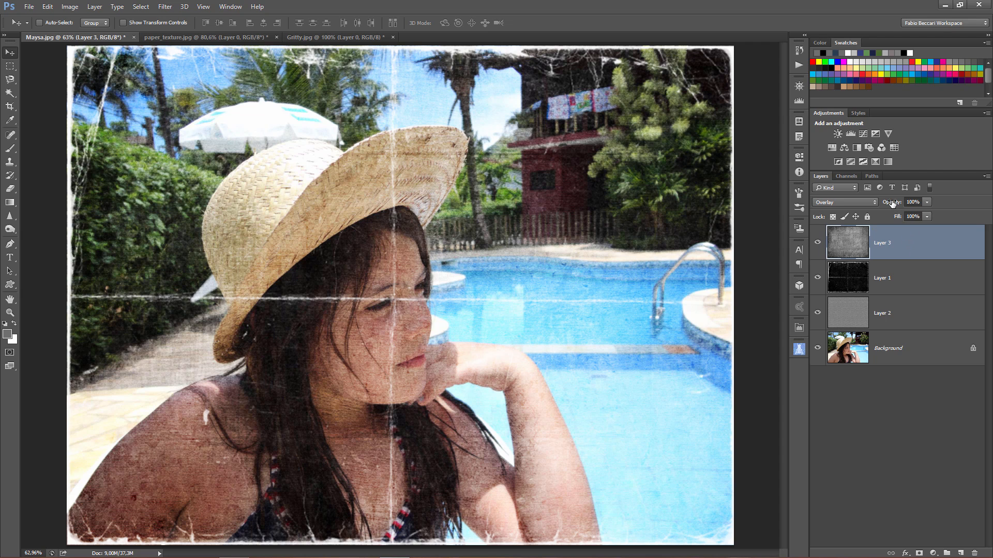
{"action": "left_click_drag", "start_coordinate": [892, 203], "coordinate": [887, 205]}
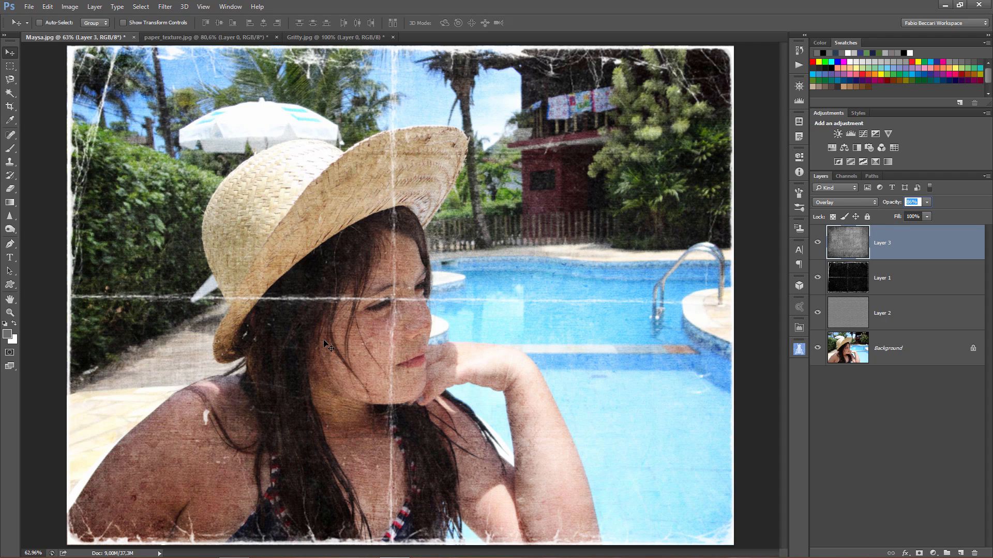
{"action": "left_click", "coordinate": [901, 292]}
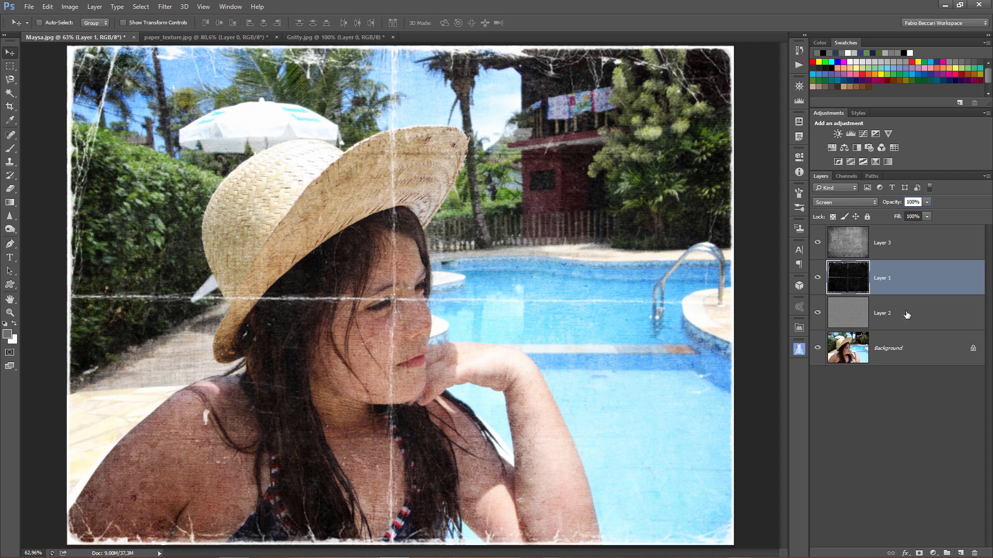
{"action": "left_click", "coordinate": [916, 335]}
{"action": "left_click", "coordinate": [919, 347]}
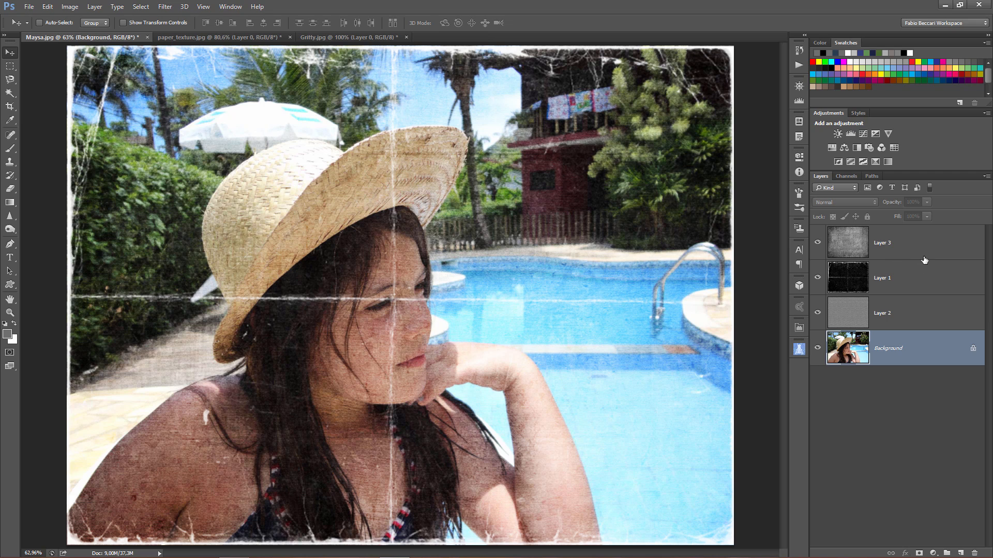
Add a Color Lookup adjustment layer above the gritty texture layer and load the EdgyAmber.3DL 3D LUT.
{"action": "left_click", "coordinate": [909, 258]}
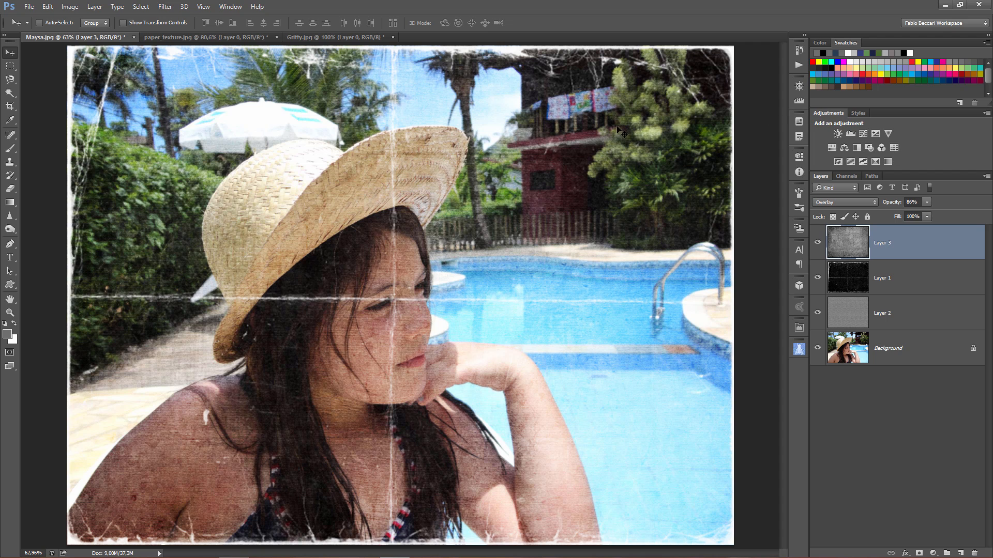
{"action": "left_click", "coordinate": [230, 7]}
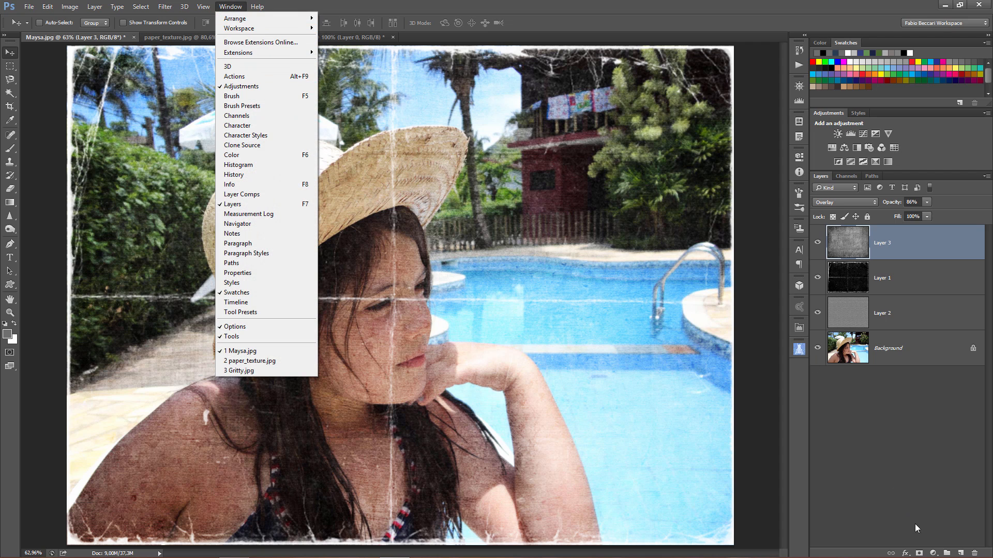
{"action": "left_click", "coordinate": [933, 554]}
{"action": "left_click", "coordinate": [932, 553]}
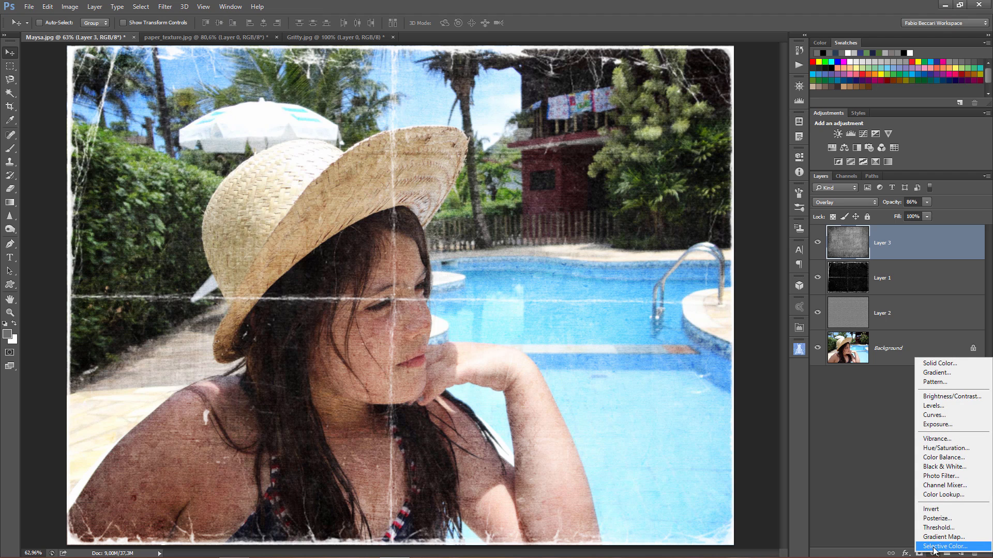
{"action": "left_click", "coordinate": [933, 496]}
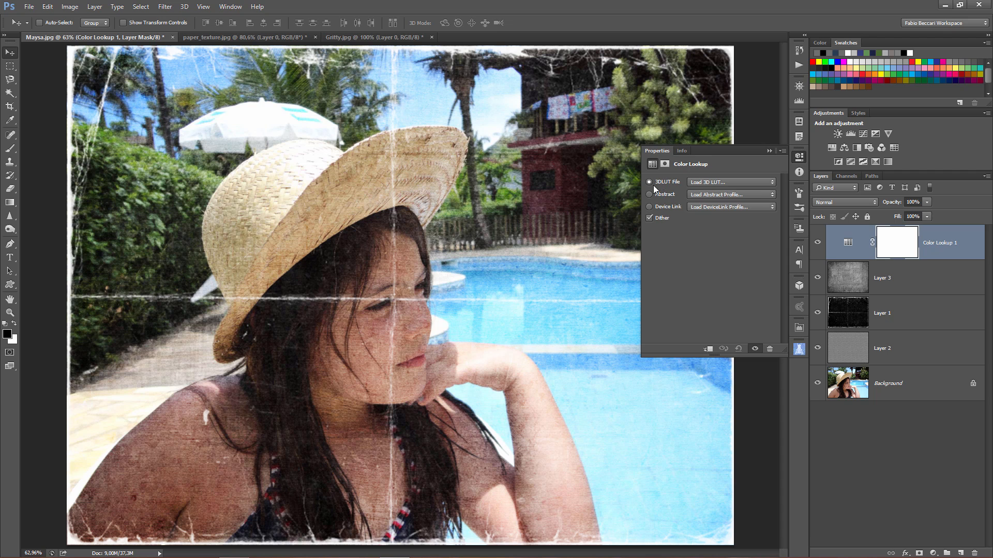
{"action": "left_click", "coordinate": [772, 182]}
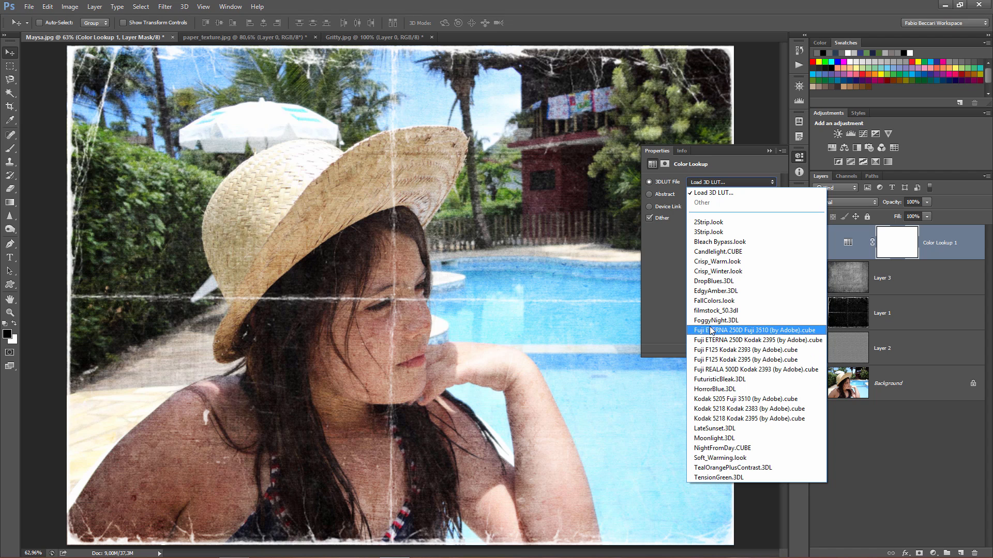
{"action": "left_click", "coordinate": [713, 291]}
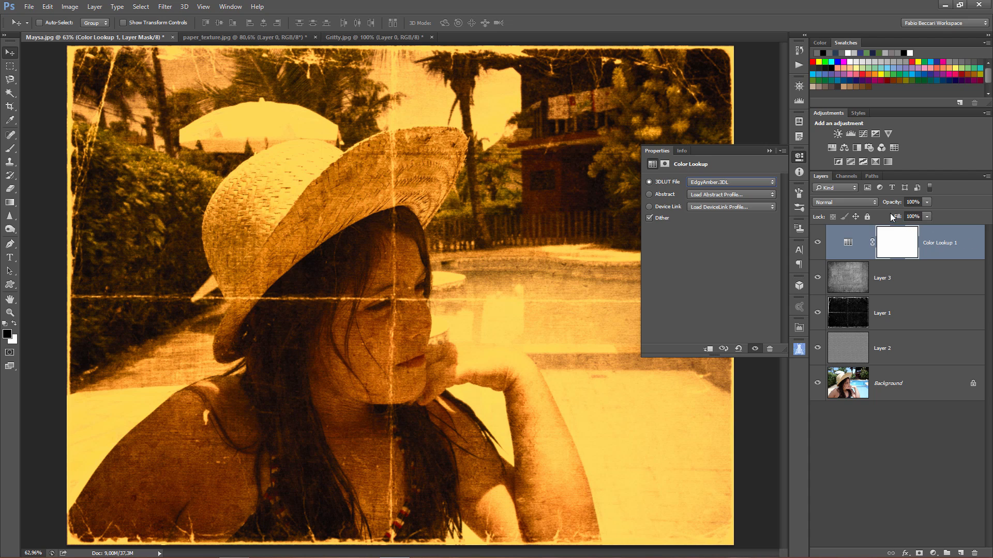
Lower the Color Lookup layer's opacity to 38% and compare the photo with and without it.
{"action": "left_click_drag", "start_coordinate": [893, 204], "coordinate": [867, 209]}
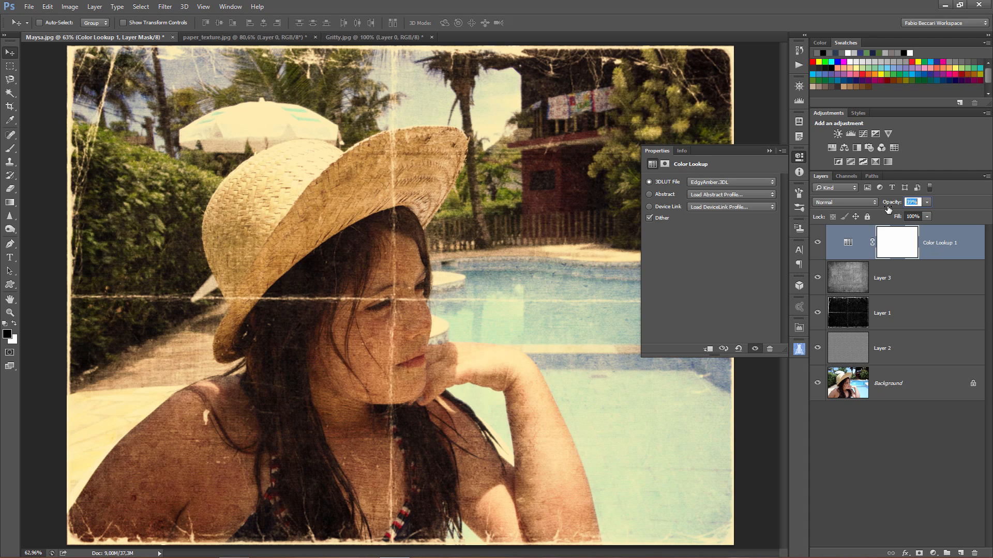
{"action": "left_click", "coordinate": [818, 243]}
{"action": "left_click", "coordinate": [818, 243]}
Add a Curves adjustment layer on top with a shadow anchor point, black point output 21 and white point input 241.
{"action": "left_click", "coordinate": [11, 313]}
{"action": "double_click", "coordinate": [11, 314]}
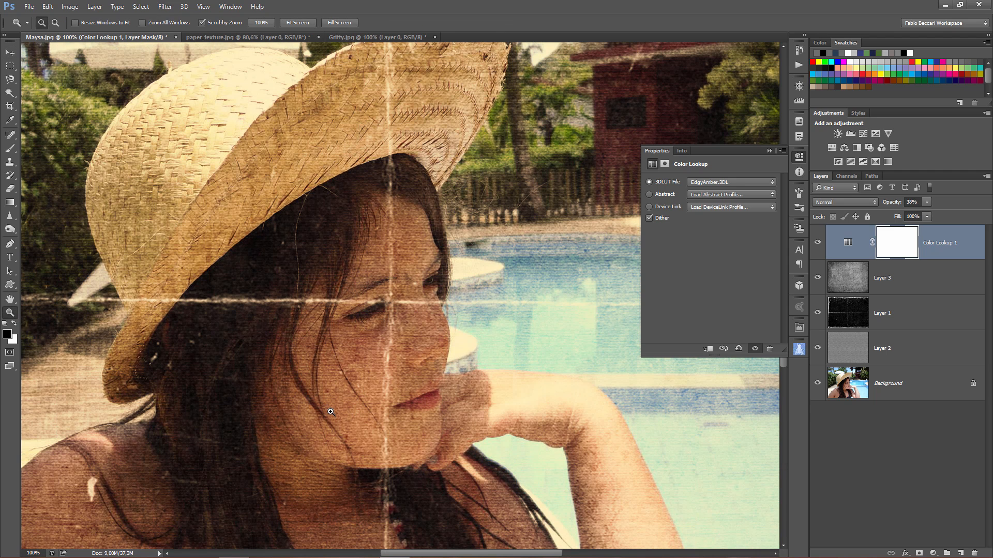
{"action": "left_click", "coordinate": [848, 278]}
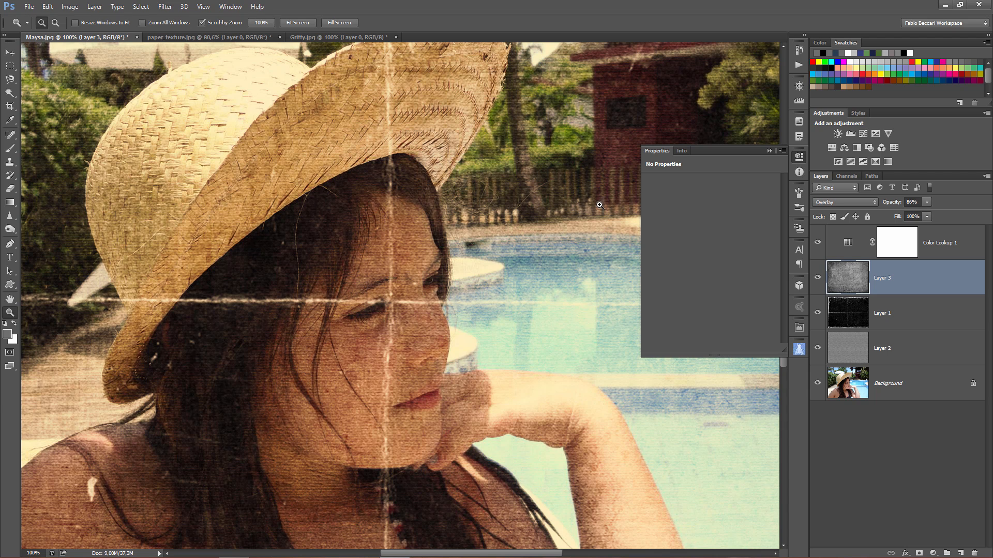
{"action": "left_click", "coordinate": [911, 244]}
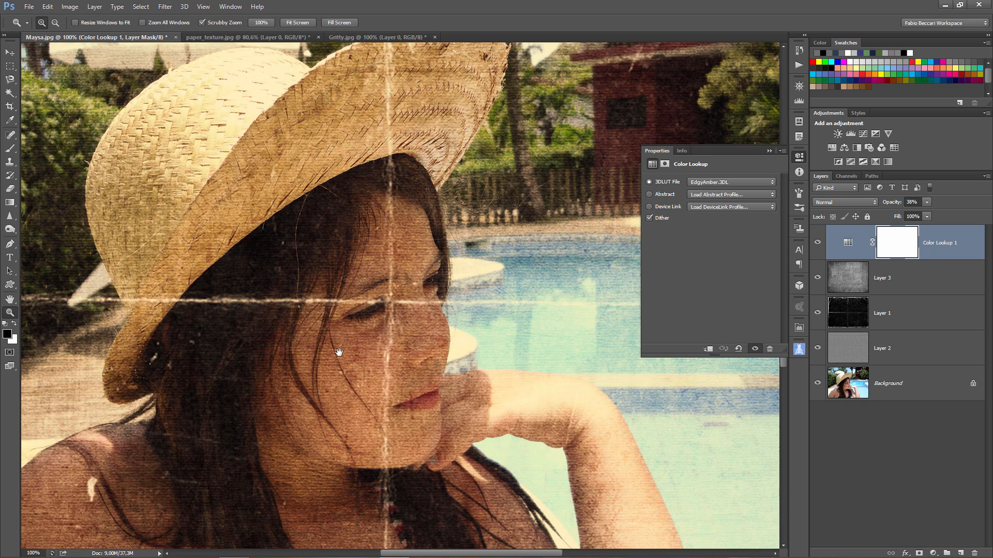
{"action": "left_click_drag", "start_coordinate": [355, 357], "coordinate": [348, 259]}
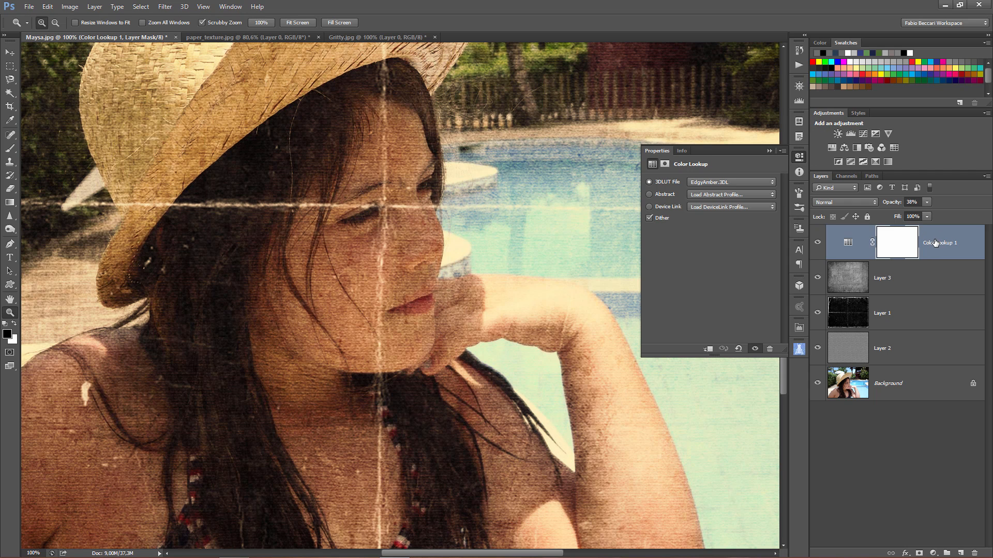
{"action": "left_click", "coordinate": [863, 134]}
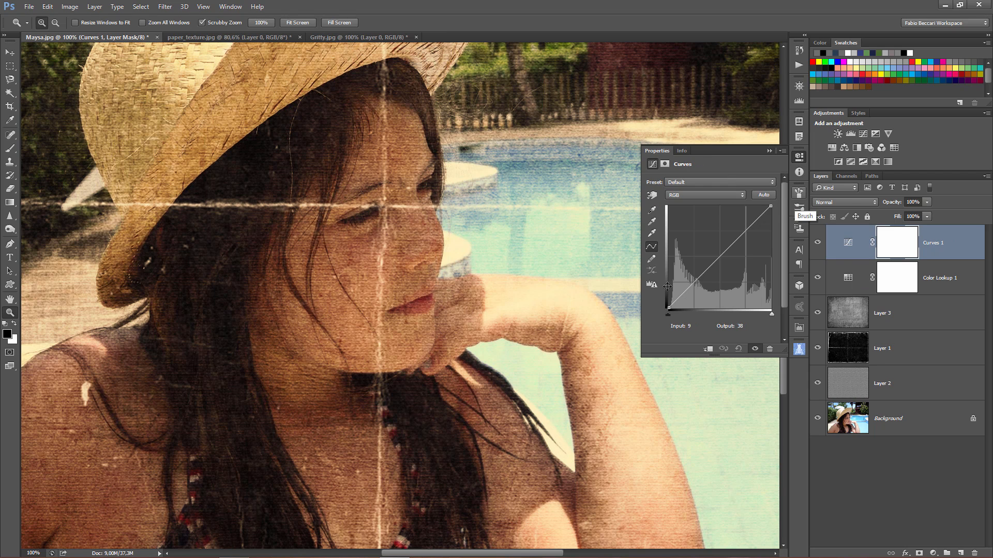
{"action": "left_click", "coordinate": [694, 282]}
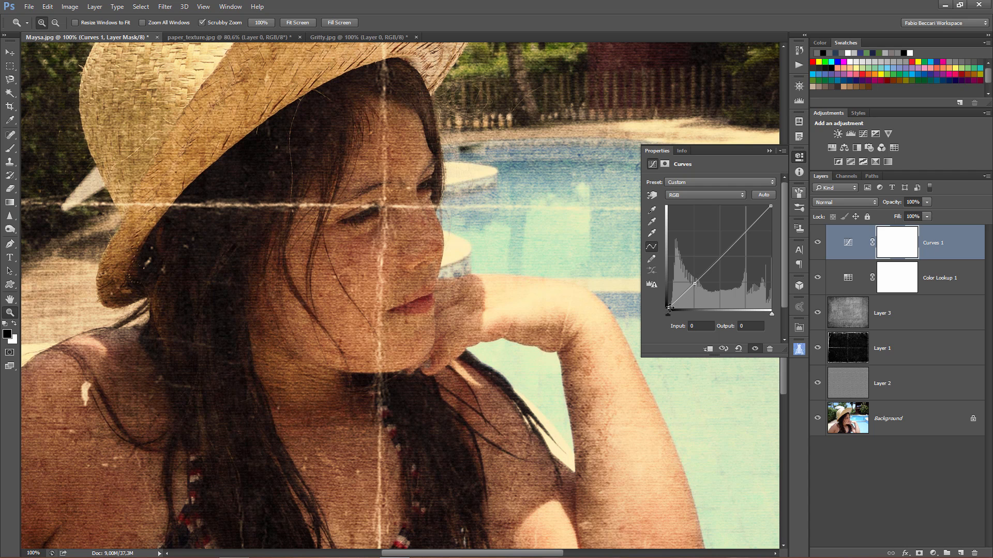
{"action": "left_click_drag", "start_coordinate": [663, 297], "coordinate": [662, 299]}
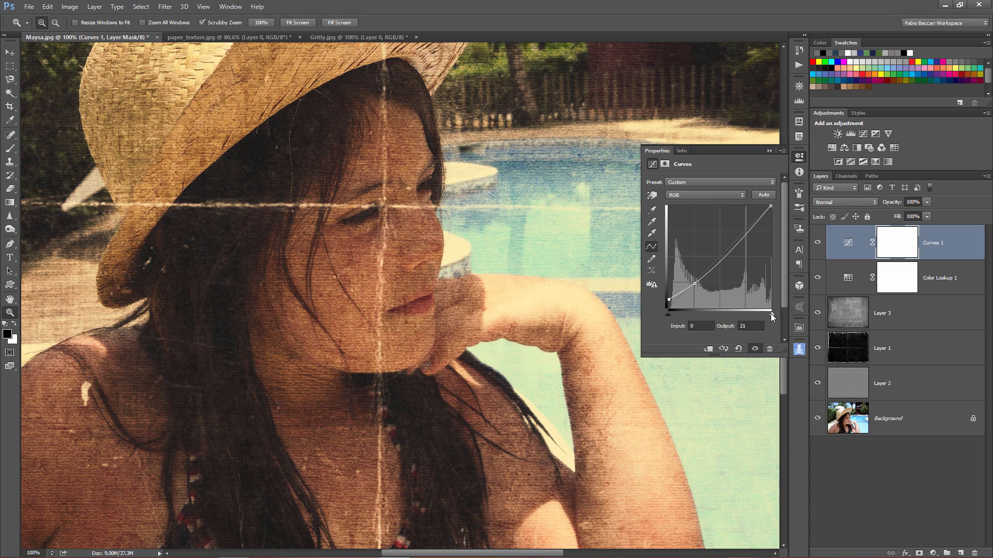
{"action": "mouse_move", "coordinate": [771, 317]}
{"action": "left_mouse_down"}
{"action": "mouse_move", "coordinate": [746, 315]}
{"action": "mouse_move", "coordinate": [766, 316]}
{"action": "left_mouse_up"}
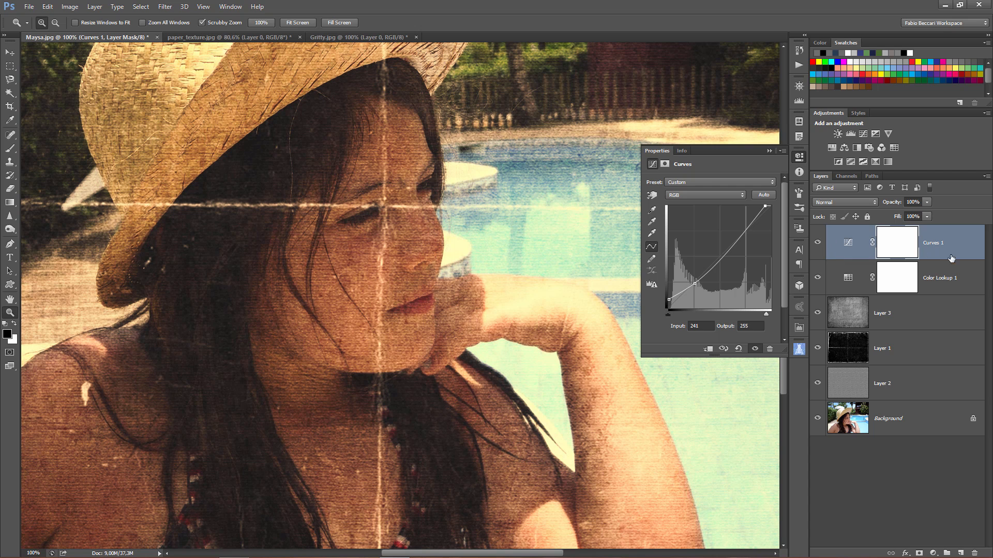
Compare the photo with and without the Curves adjustment.
{"action": "left_click", "coordinate": [851, 254]}
{"action": "left_click", "coordinate": [816, 242]}
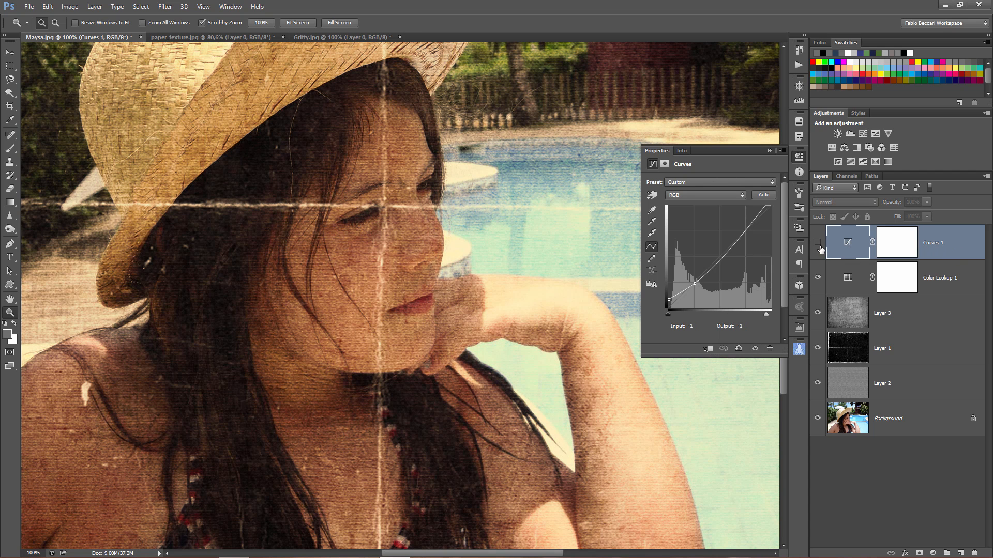
{"action": "left_click", "coordinate": [818, 243]}
{"action": "left_click", "coordinate": [817, 243]}
{"action": "left_click", "coordinate": [817, 243]}
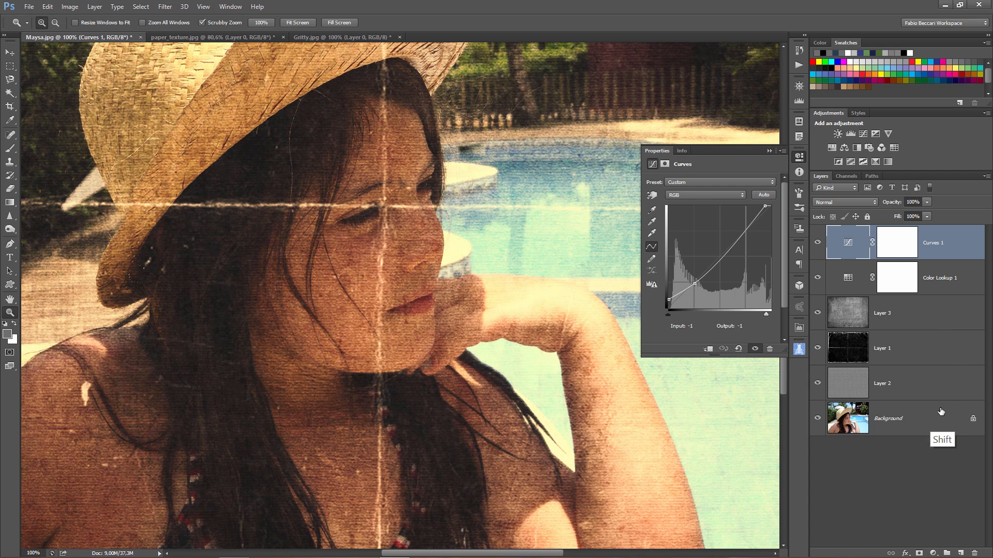
Select all layers from Curves 1 down to the Background and convert them into a single Smart Object.
{"action": "left_click", "coordinate": [932, 421], "text": "shift"}
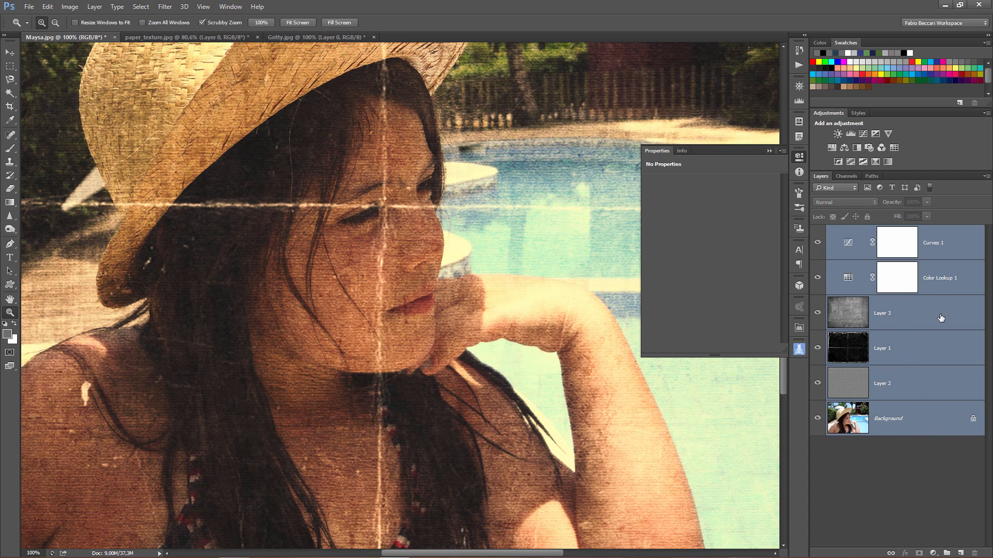
{"action": "right_click", "coordinate": [943, 247]}
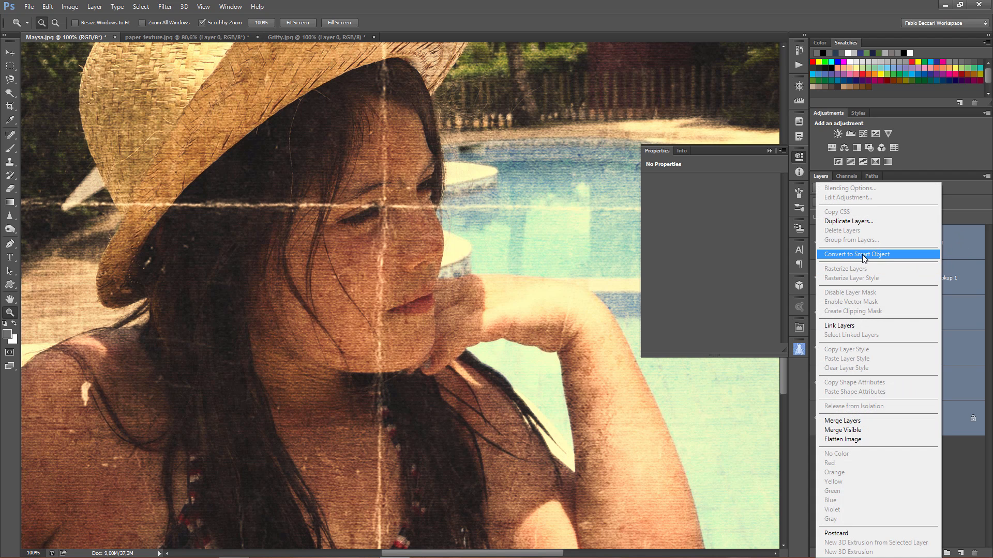
{"action": "left_click", "coordinate": [986, 176]}
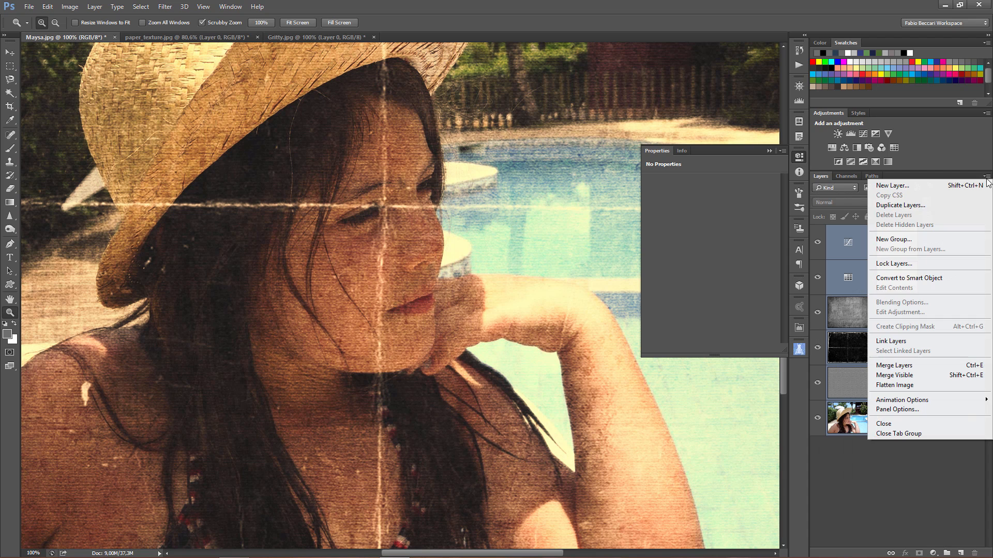
{"action": "left_click", "coordinate": [911, 279]}
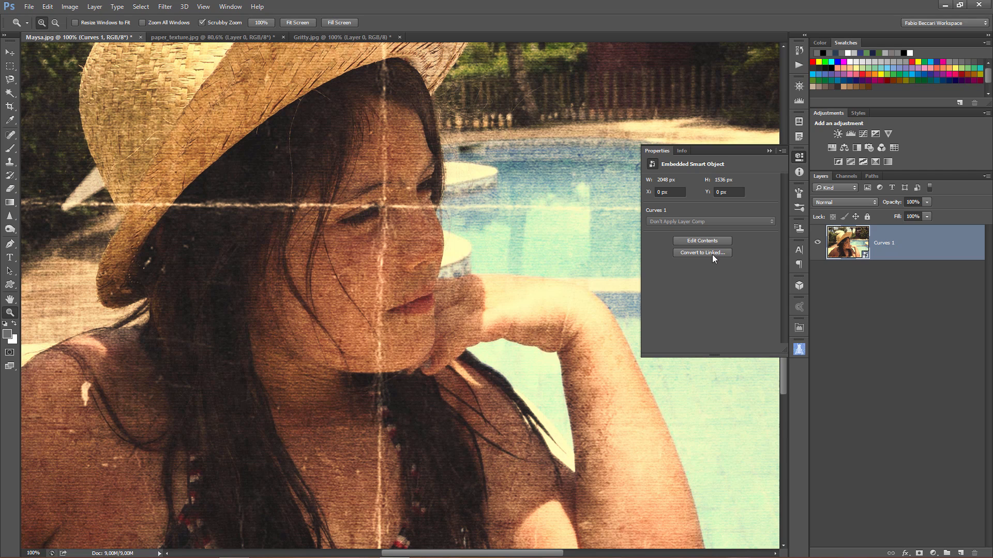
Place the Wood 2 texture from the Texturas folder into the document as an embedded image.
{"action": "key", "text": "ctrl+0"}
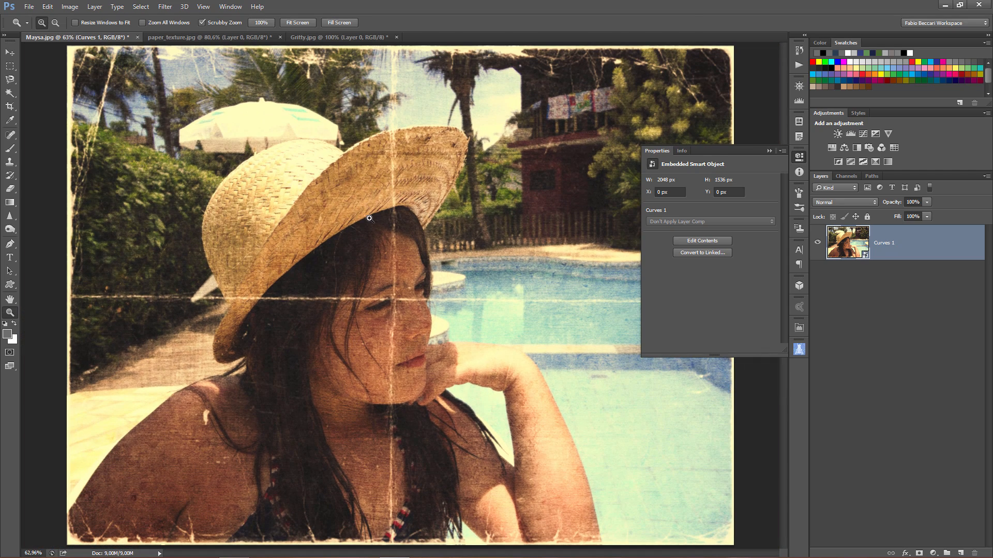
{"action": "left_click", "coordinate": [799, 156]}
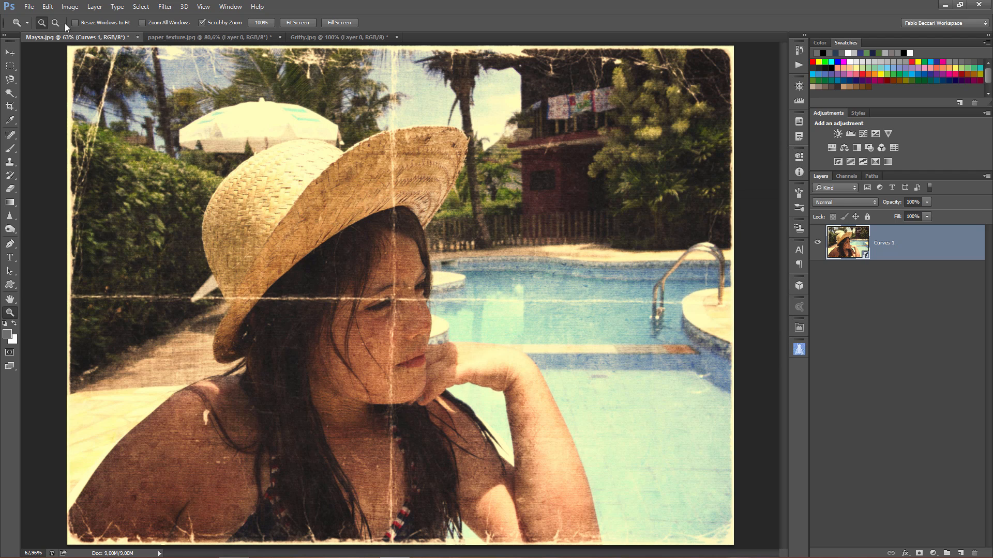
{"action": "left_click", "coordinate": [32, 11]}
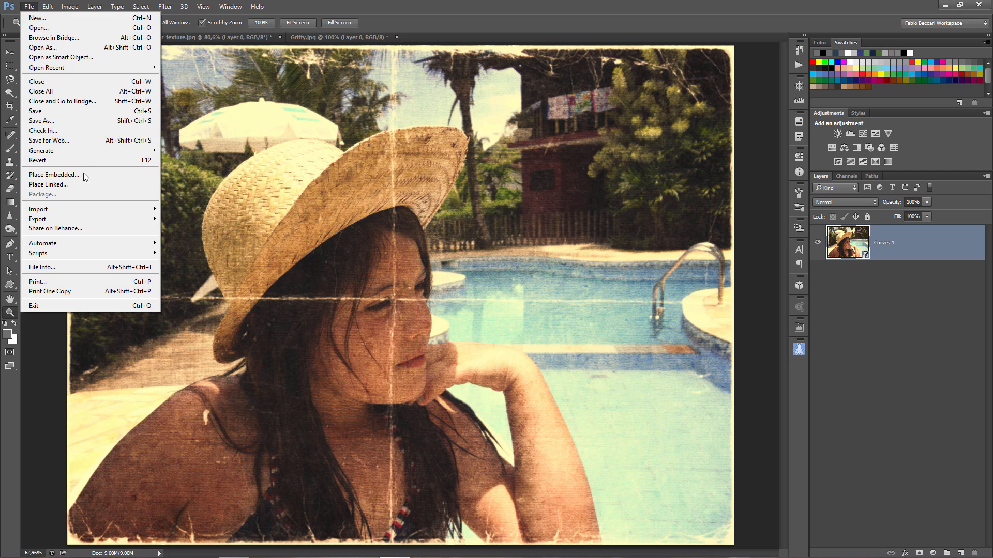
{"action": "left_click", "coordinate": [56, 175]}
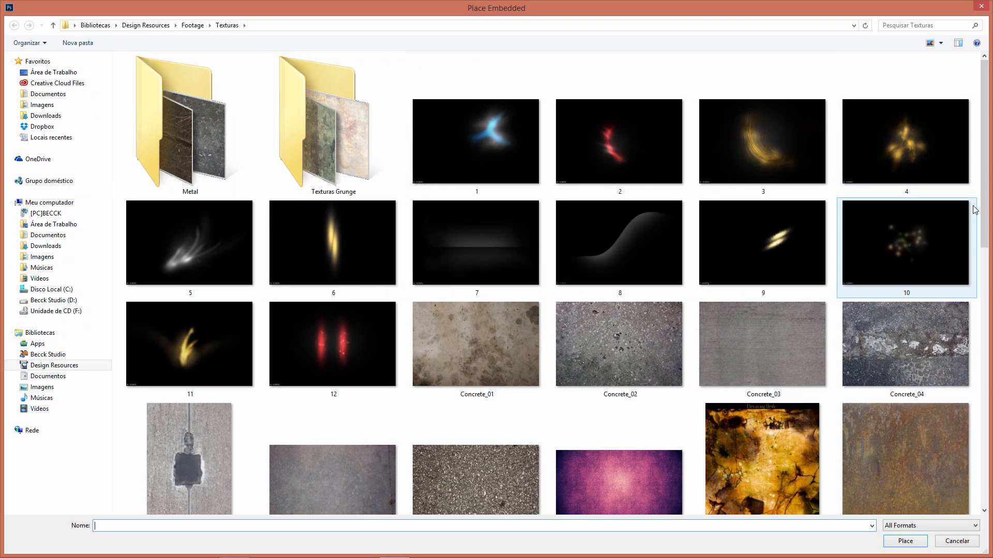
{"action": "left_click_drag", "start_coordinate": [989, 213], "coordinate": [988, 491]}
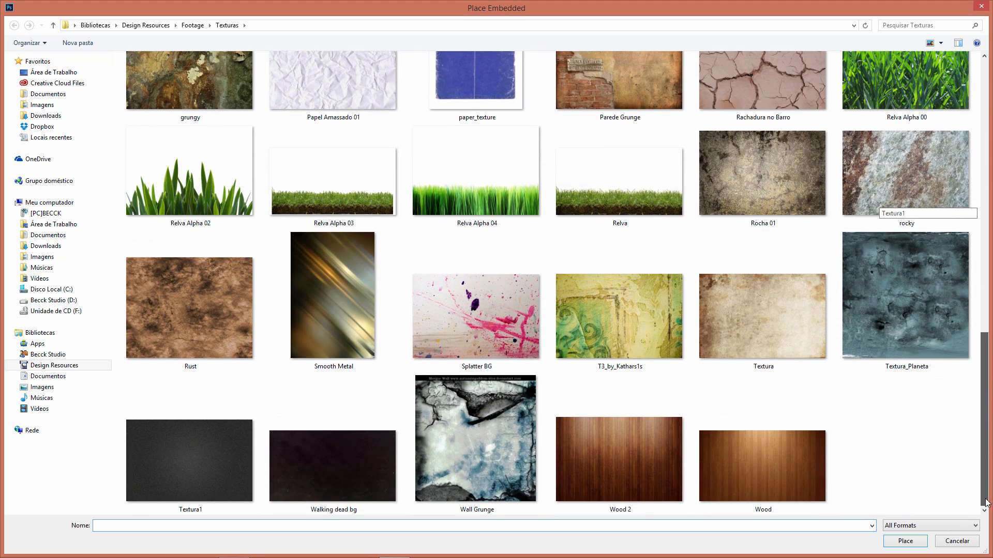
{"action": "double_click", "coordinate": [609, 474]}
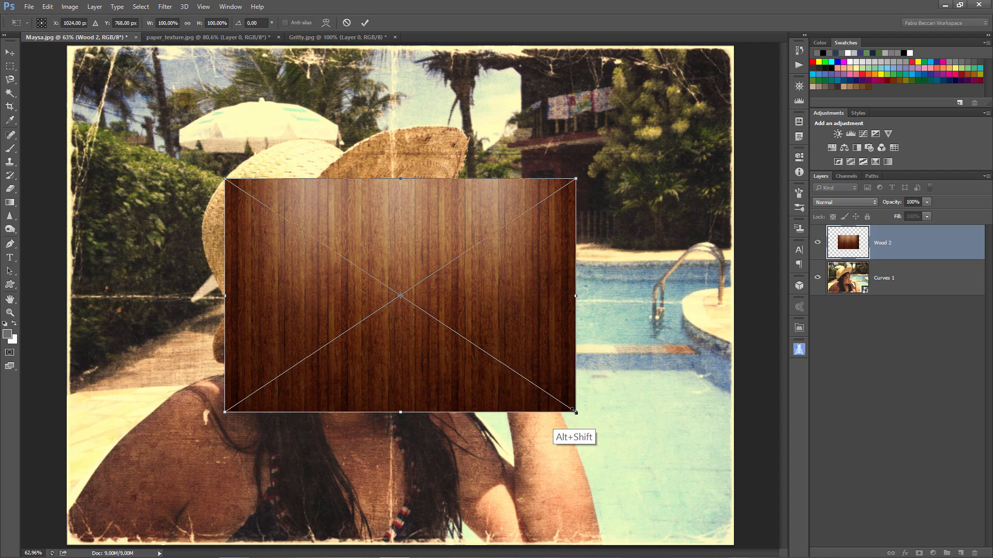
Scale the placed wood texture proportionally from its center to 214.72% so it covers the canvas, and commit the placement.
{"action": "left_click_drag", "start_coordinate": [576, 413], "coordinate": [784, 556]}
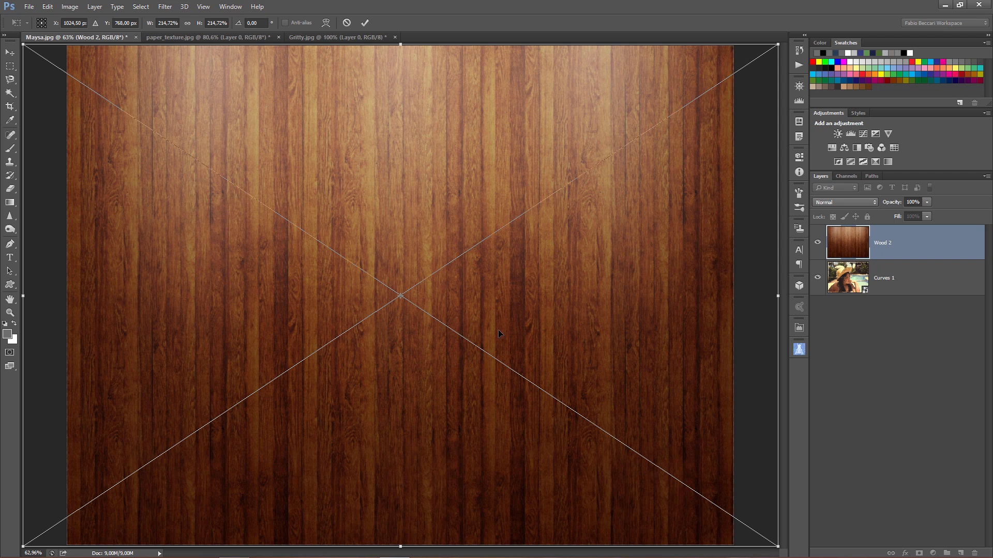
{"action": "key", "text": "Return"}
{"action": "key", "text": "z"}
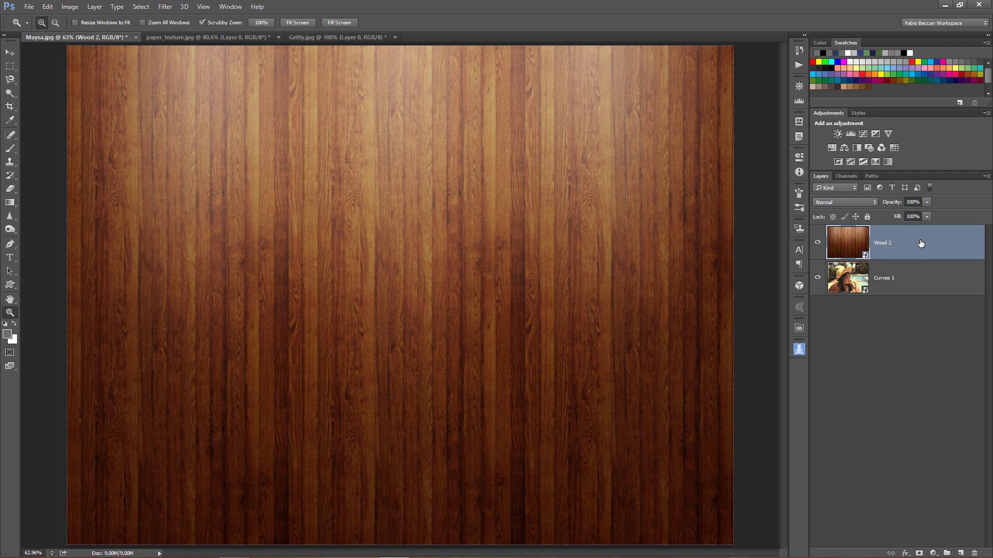
Move the Wood 2 layer below the photo's Smart Object and rename the photo layer Picture.
{"action": "left_click_drag", "start_coordinate": [920, 243], "coordinate": [901, 312]}
{"action": "left_click", "coordinate": [882, 246]}
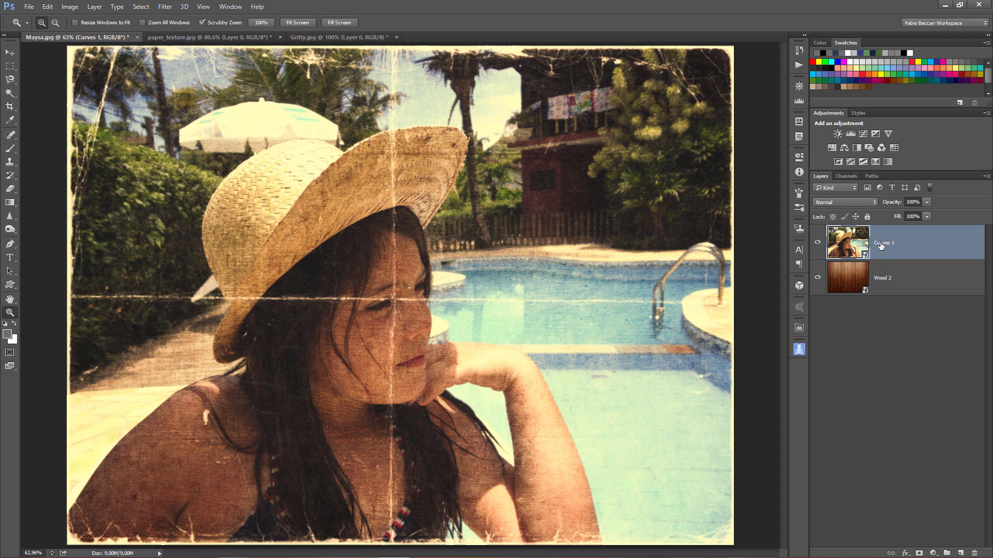
{"action": "double_click", "coordinate": [883, 243]}
{"action": "type", "text": "Picture"}
{"action": "left_click", "coordinate": [873, 275]}
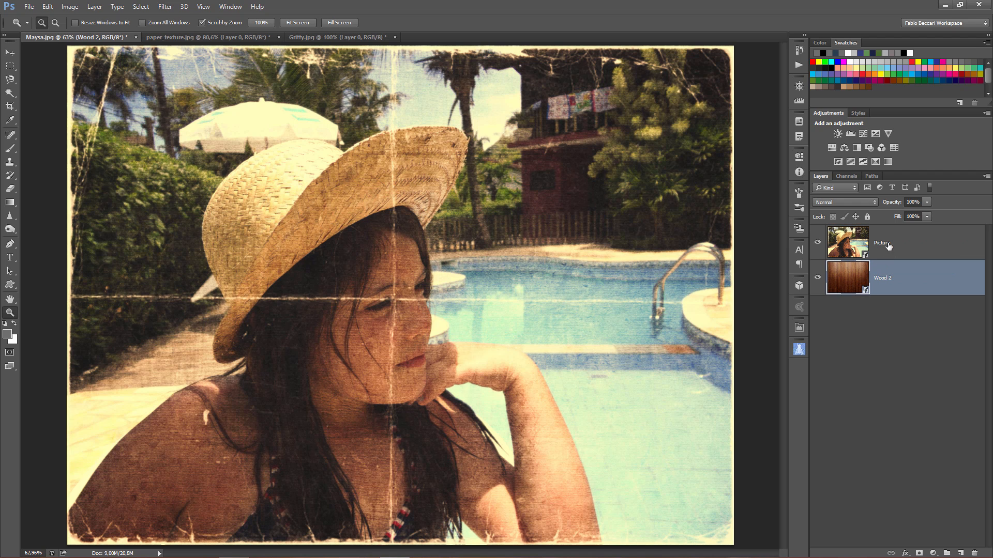
Scale the Picture layer down proportionally from its center, leaving the wood exposed on all four sides, and commit the transform.
{"action": "left_click", "coordinate": [888, 246]}
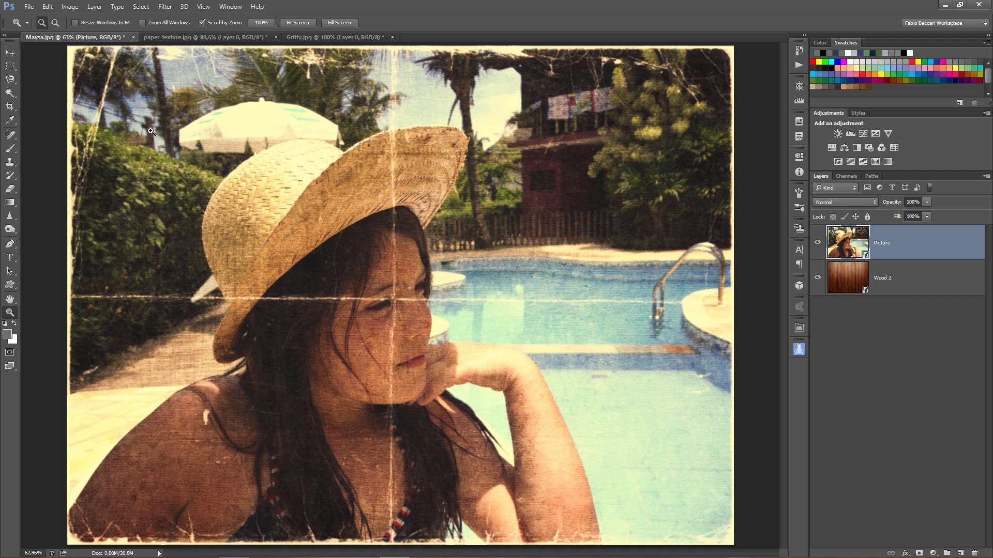
{"action": "left_click", "coordinate": [48, 7]}
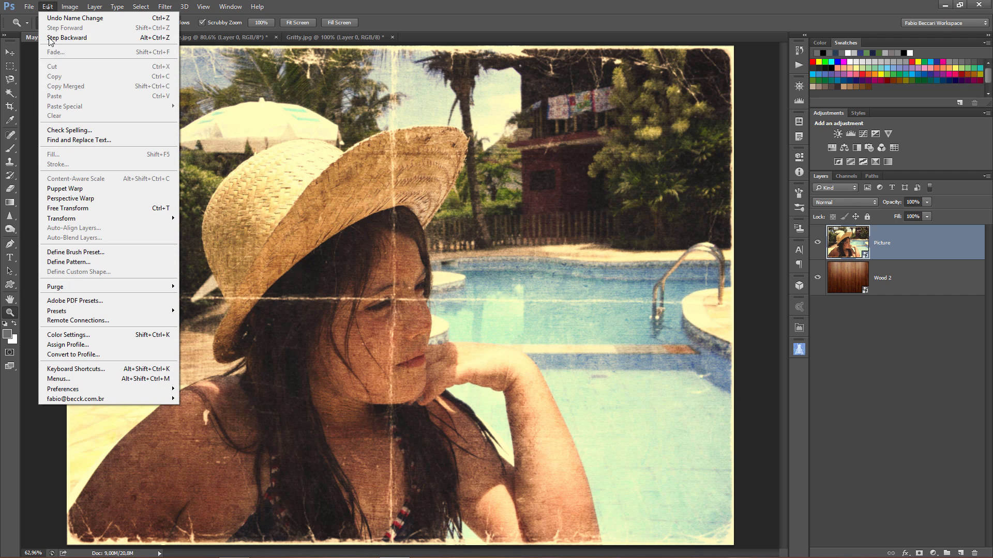
{"action": "left_click", "coordinate": [66, 209]}
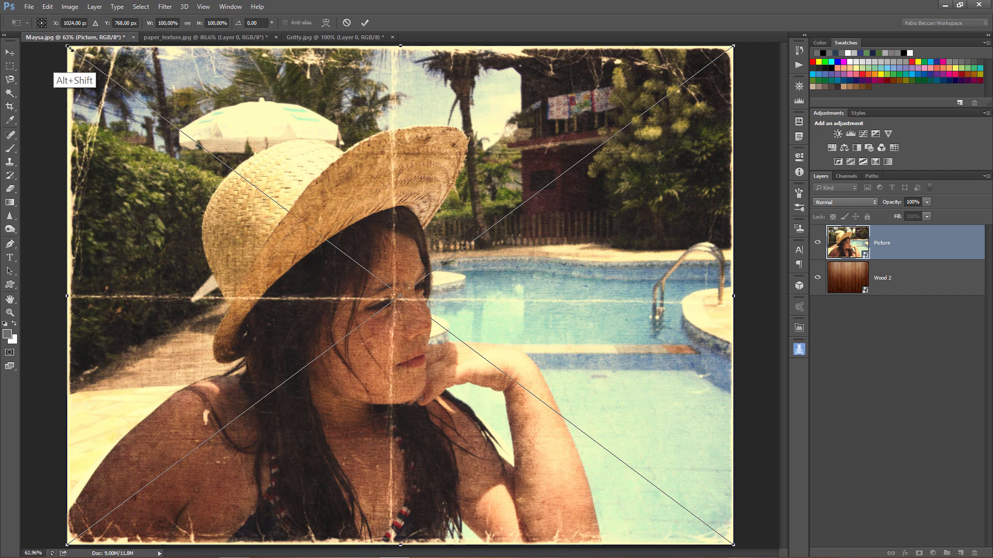
{"action": "left_click_drag", "start_coordinate": [70, 48], "coordinate": [139, 132]}
{"action": "key", "text": "Return"}
{"action": "key", "text": "z"}
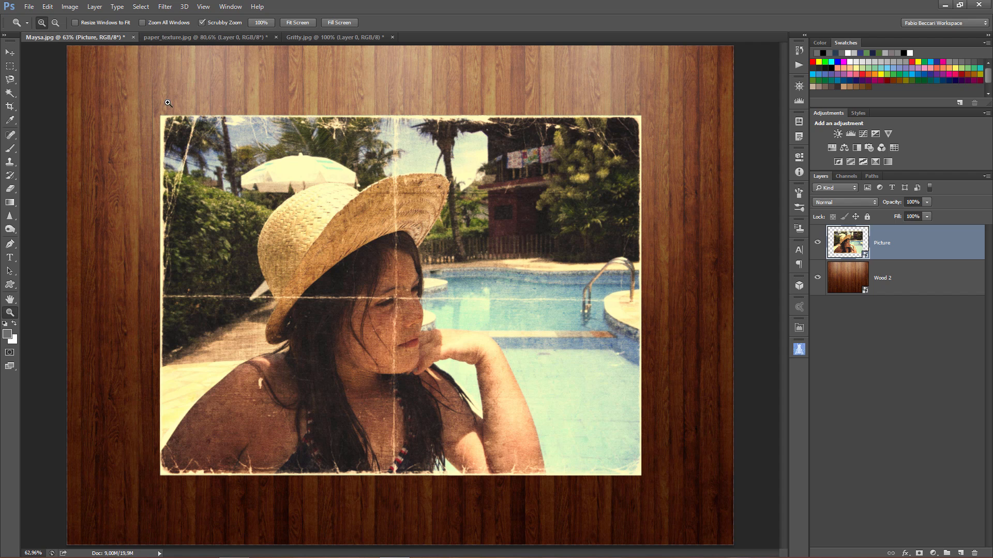
Add a Drop Shadow effect to the Picture layer with Use Global Light off and the angle set to 90°.
{"action": "left_click", "coordinate": [10, 52]}
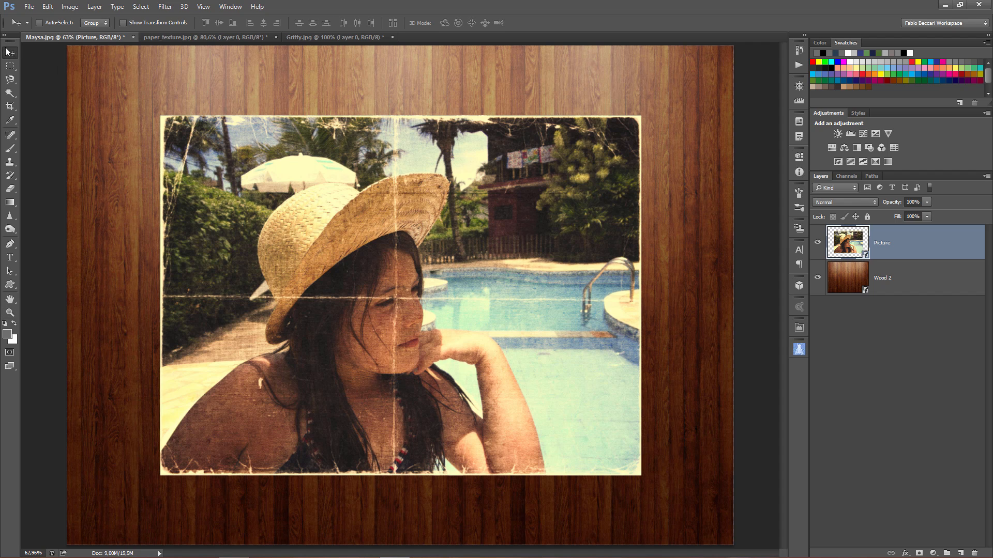
{"action": "double_click", "coordinate": [928, 241]}
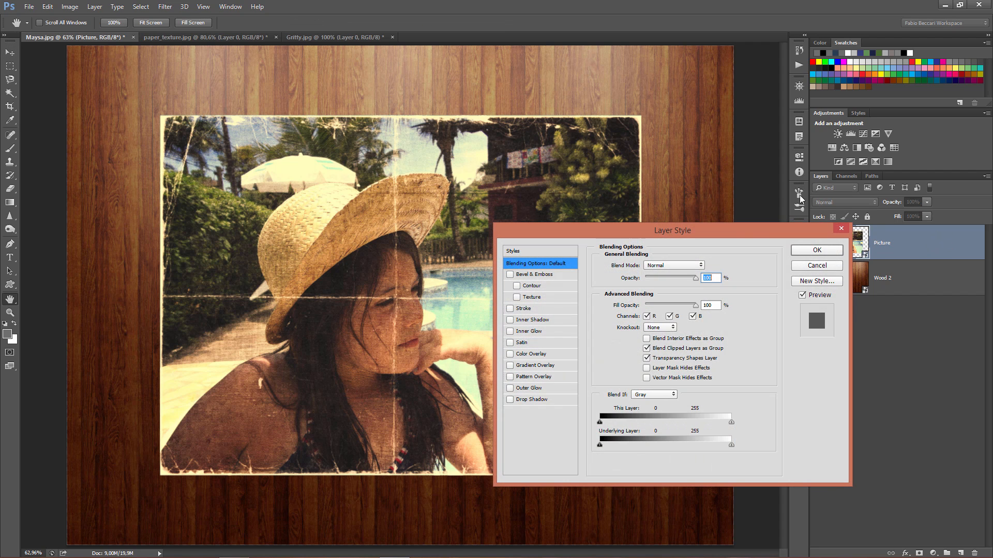
{"action": "left_click_drag", "start_coordinate": [741, 233], "coordinate": [819, 170]}
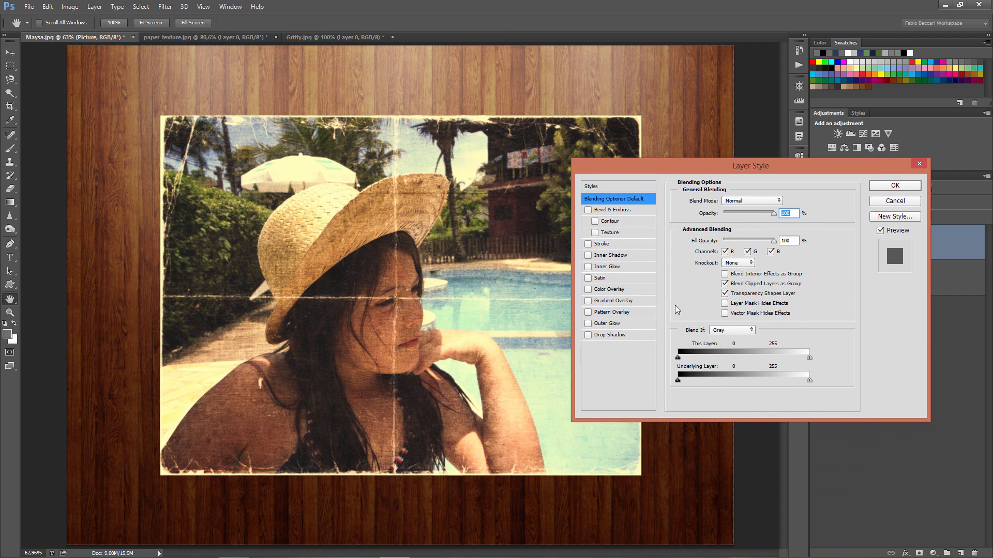
{"action": "left_click", "coordinate": [611, 335]}
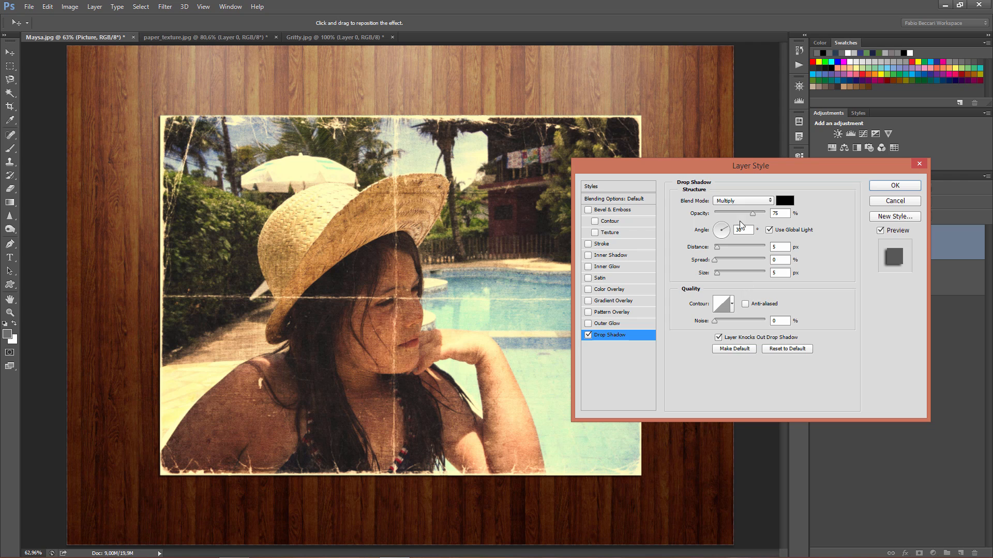
{"action": "left_click", "coordinate": [770, 231]}
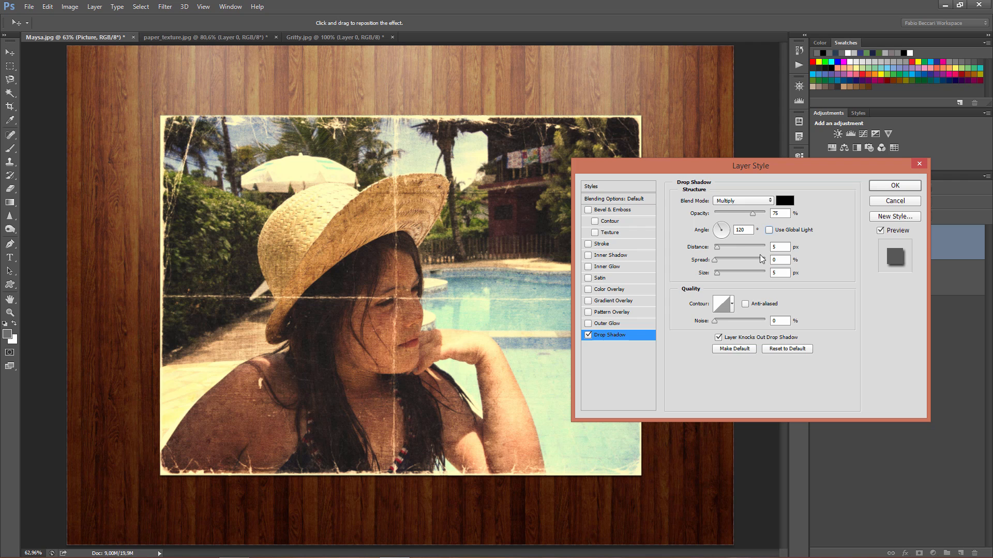
{"action": "left_click_drag", "start_coordinate": [723, 228], "coordinate": [721, 233]}
{"action": "left_click_drag", "start_coordinate": [678, 163], "coordinate": [707, 170]}
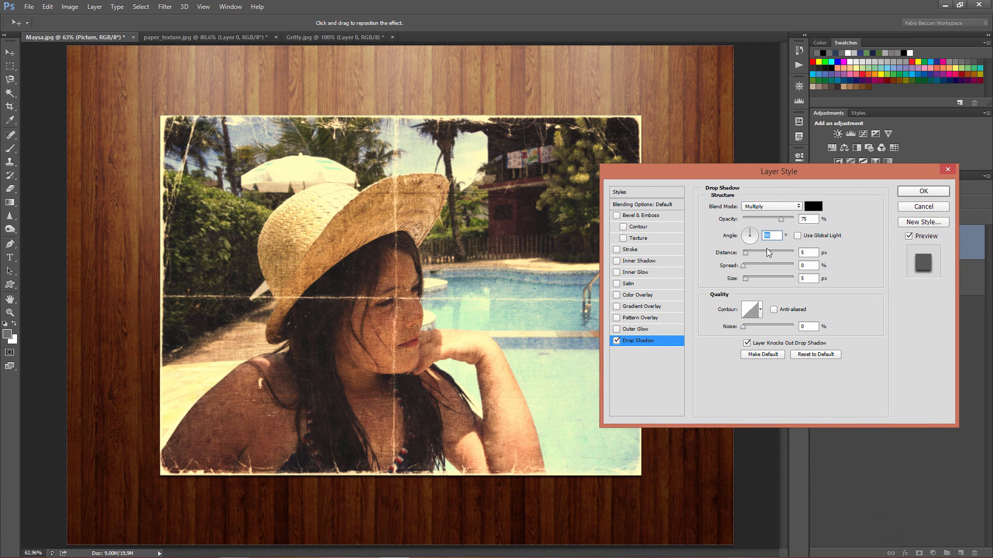
Add an Inner Bevel in Bevel & Emboss using the Chisel Hard technique with a depth of 50%.
{"action": "left_click", "coordinate": [638, 218]}
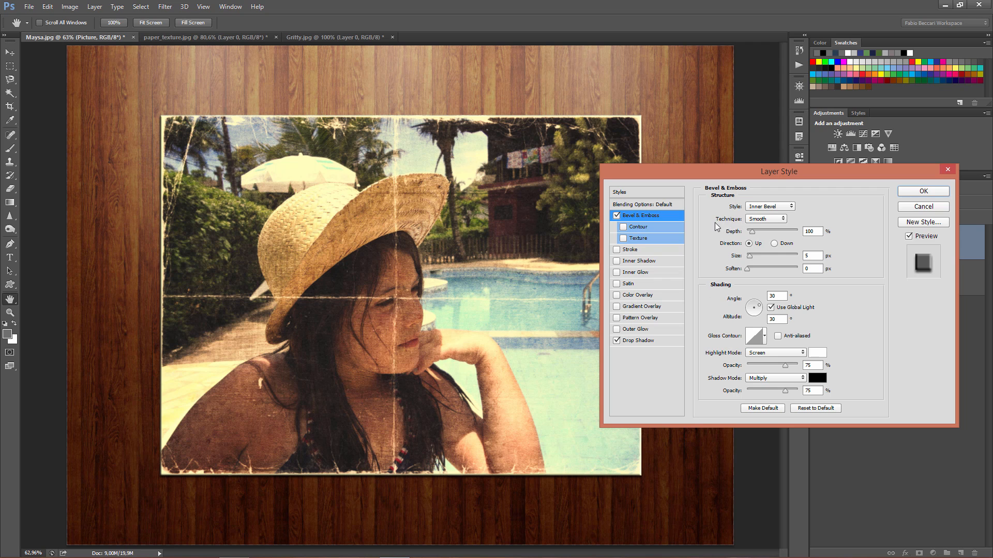
{"action": "left_click", "coordinate": [782, 220]}
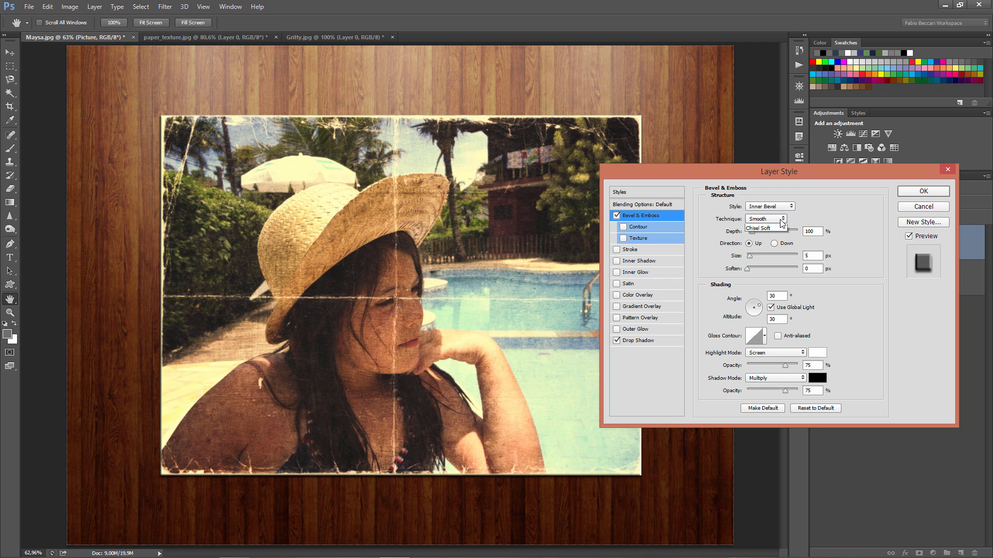
{"action": "left_click", "coordinate": [774, 233]}
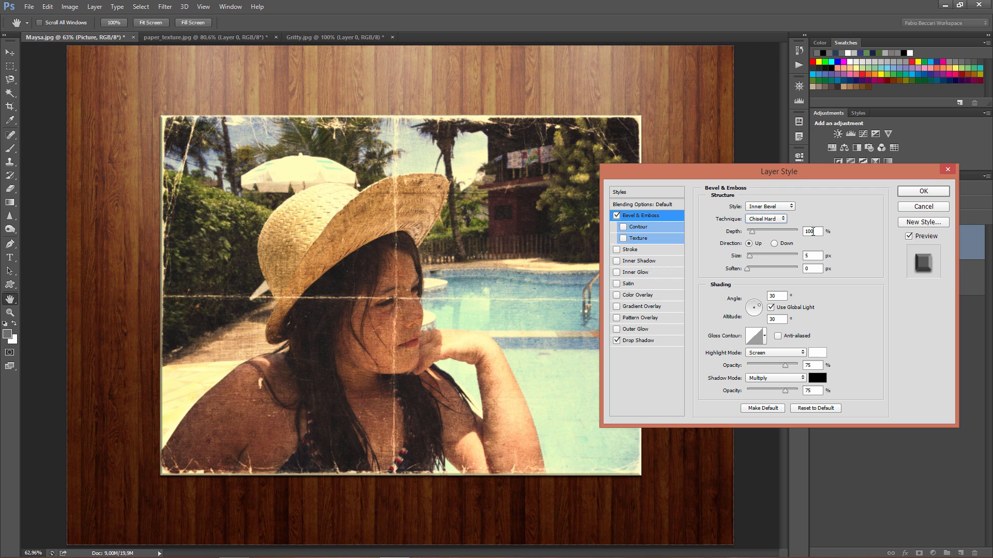
{"action": "left_click", "coordinate": [814, 234]}
{"action": "left_click_drag", "start_coordinate": [811, 231], "coordinate": [801, 232]}
{"action": "type", "text": "50"}
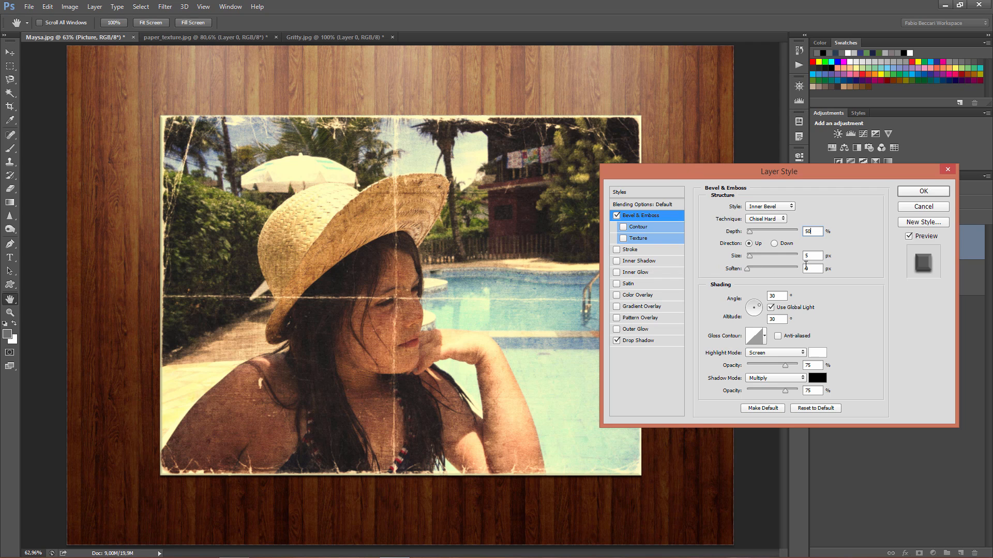
Direct the bevel's shading light from above with an altitude of 26° and apply the layer style.
{"action": "left_click", "coordinate": [761, 308]}
{"action": "left_click_drag", "start_coordinate": [753, 302], "coordinate": [753, 302]}
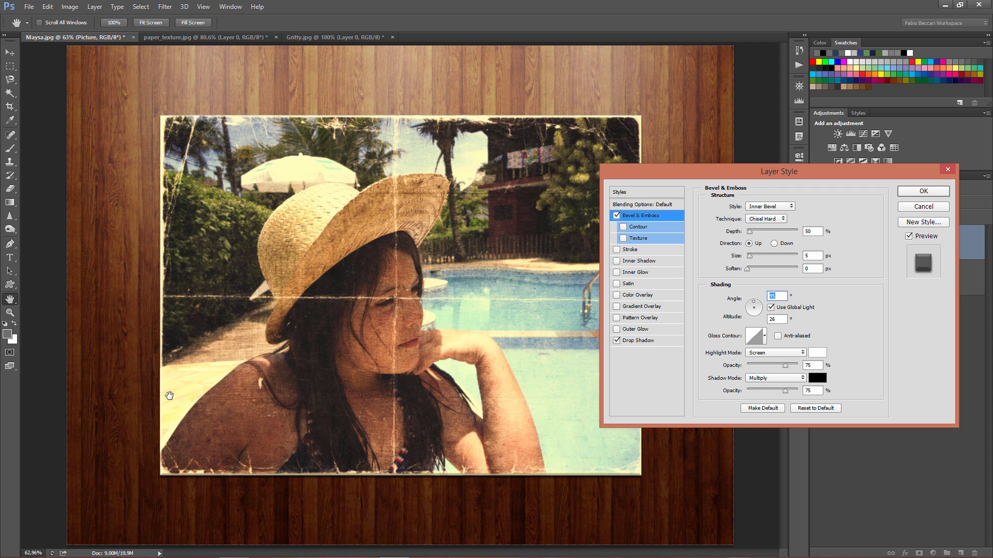
{"action": "left_click_drag", "start_coordinate": [704, 172], "coordinate": [691, 219]}
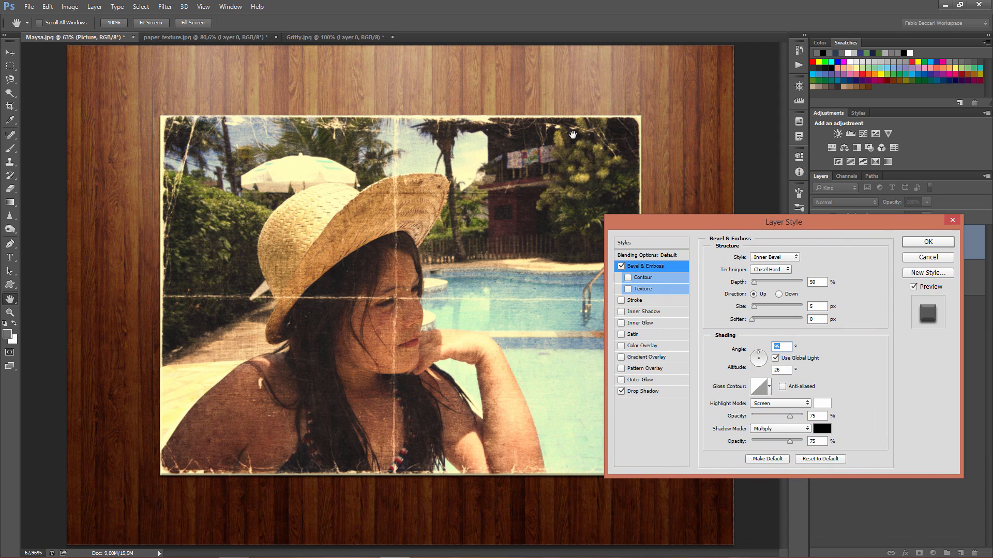
{"action": "left_click", "coordinate": [921, 242]}
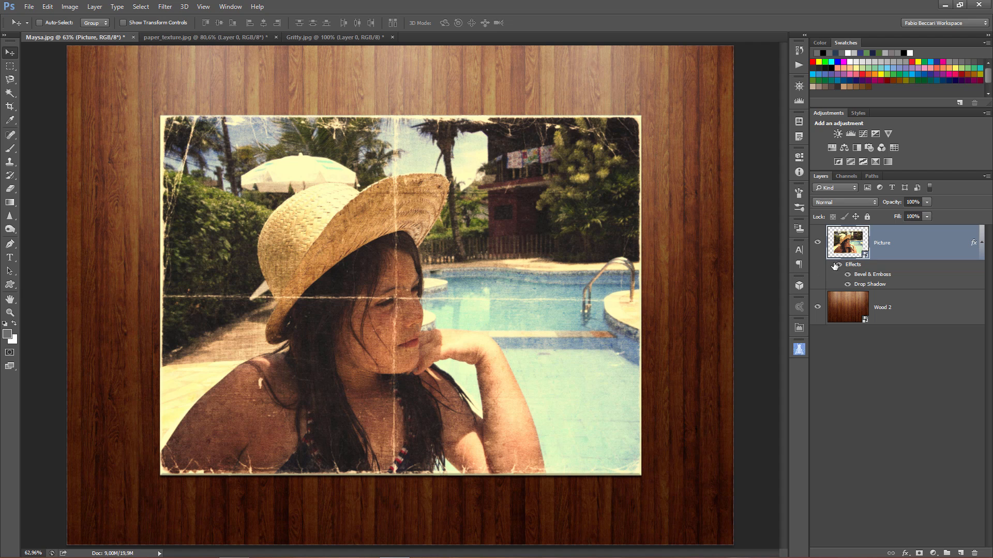
Load the Picture layer's outline as a selection and contract it by 45 pixels.
{"action": "key", "text": "ctrl"}
{"action": "left_click", "coordinate": [846, 247], "text": "ctrl"}
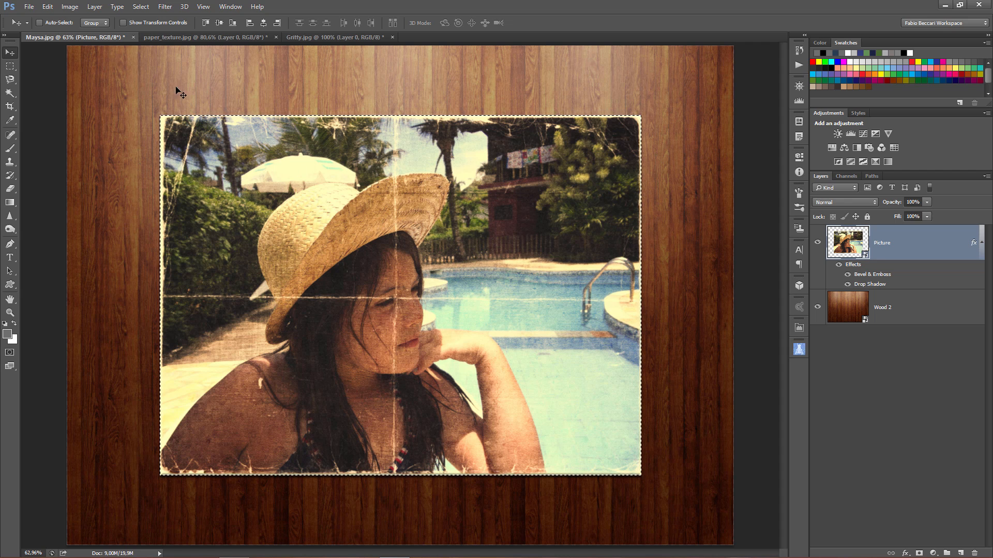
{"action": "left_click", "coordinate": [138, 8]}
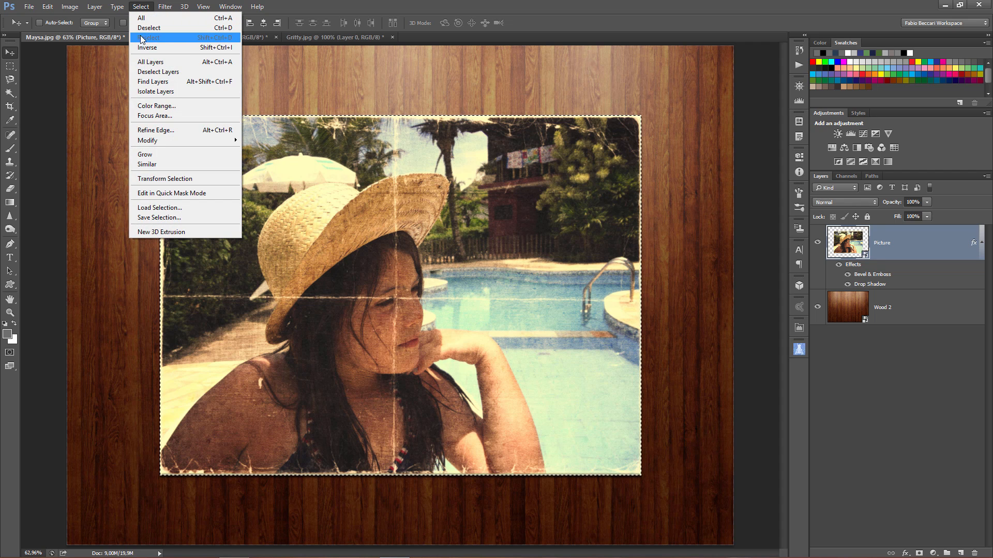
{"action": "mouse_move", "coordinate": [161, 141]}
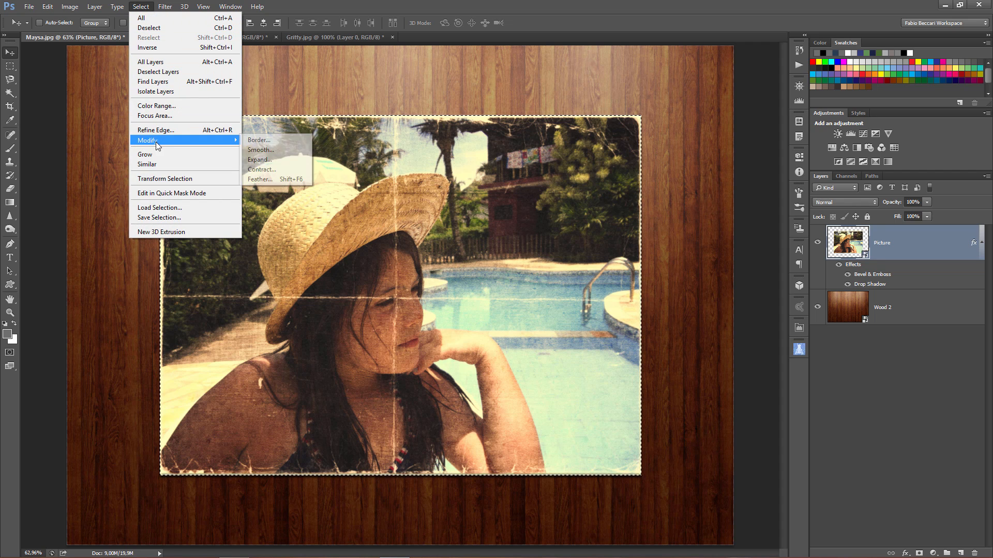
{"action": "left_click", "coordinate": [260, 170]}
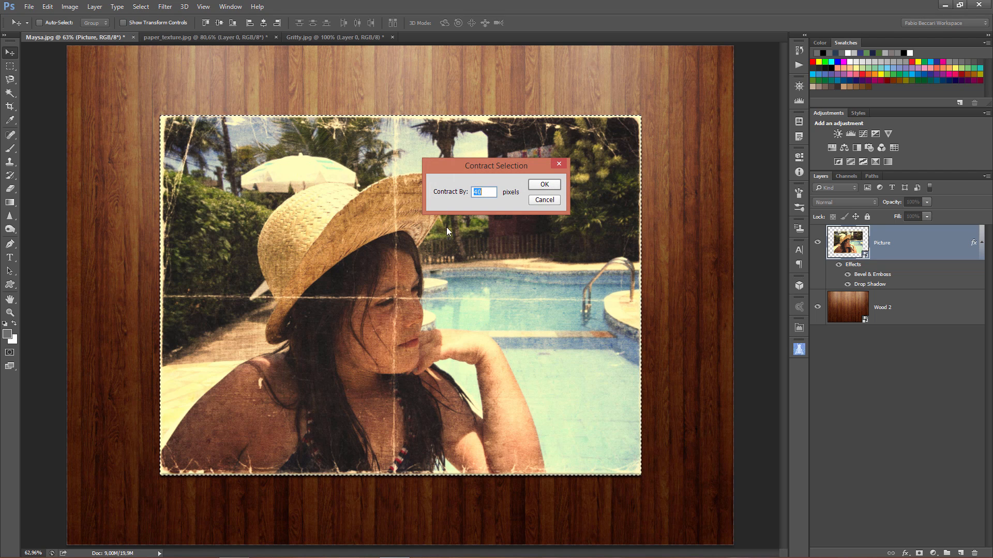
{"action": "left_click_drag", "start_coordinate": [471, 163], "coordinate": [497, 216]}
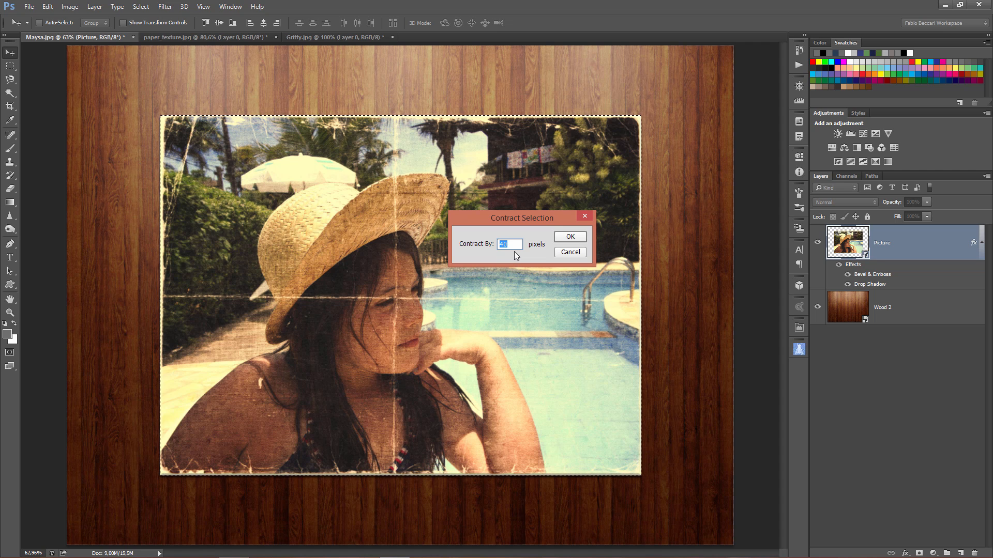
{"action": "type", "text": "45"}
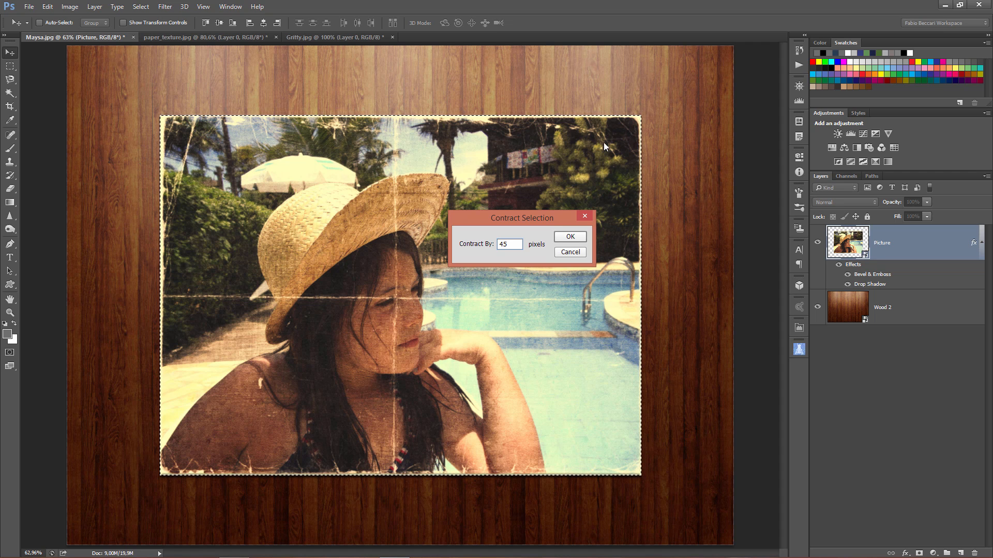
{"action": "left_click", "coordinate": [570, 237]}
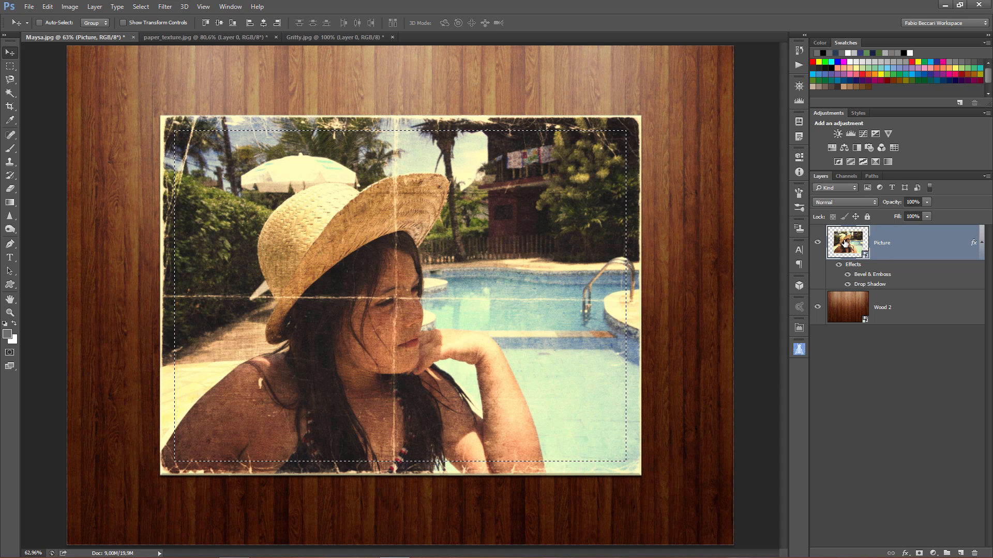
Add a layer mask to the Picture layer from the contracted selection and make the mask active.
{"action": "left_click", "coordinate": [919, 553]}
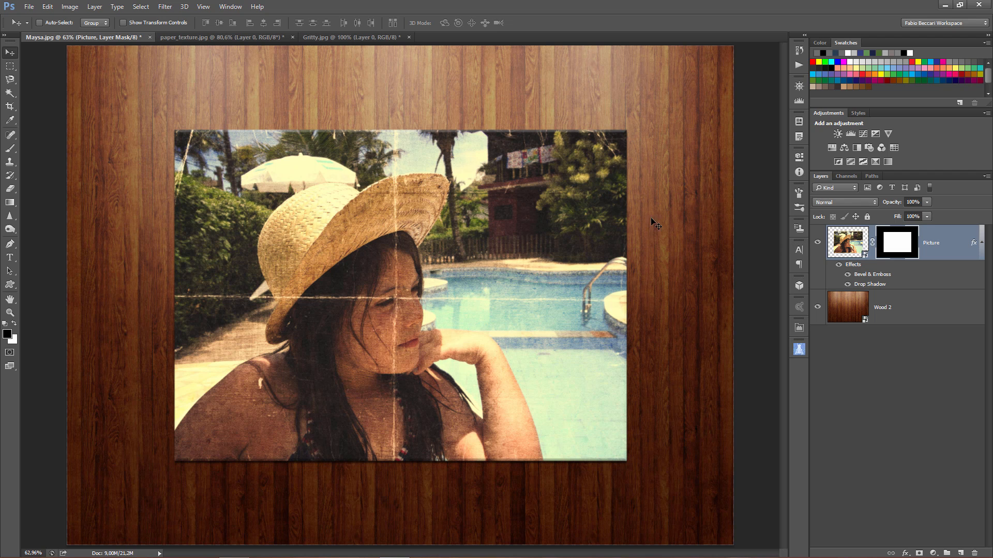
{"action": "left_click", "coordinate": [847, 247]}
{"action": "left_click", "coordinate": [888, 238]}
{"action": "left_click", "coordinate": [164, 6]}
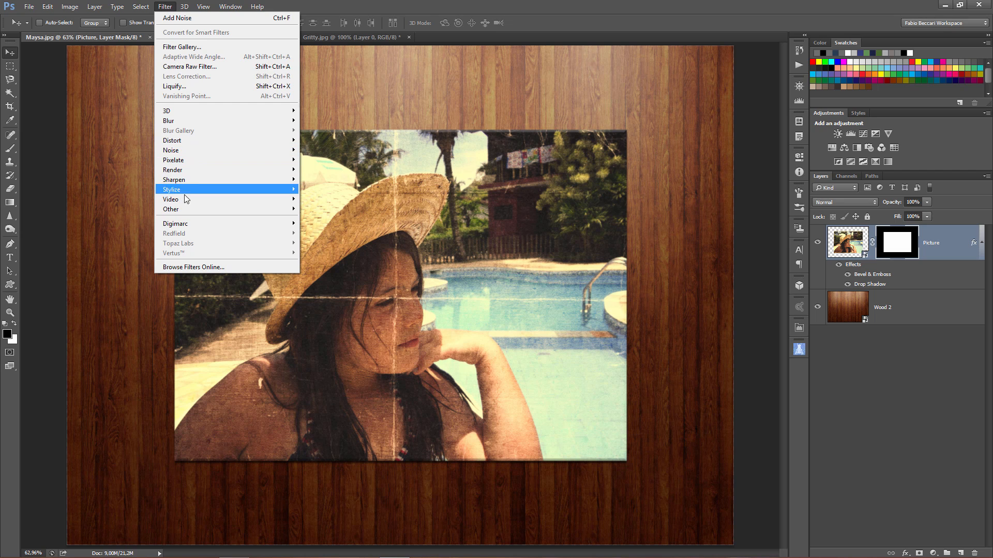
{"action": "mouse_move", "coordinate": [176, 145]}
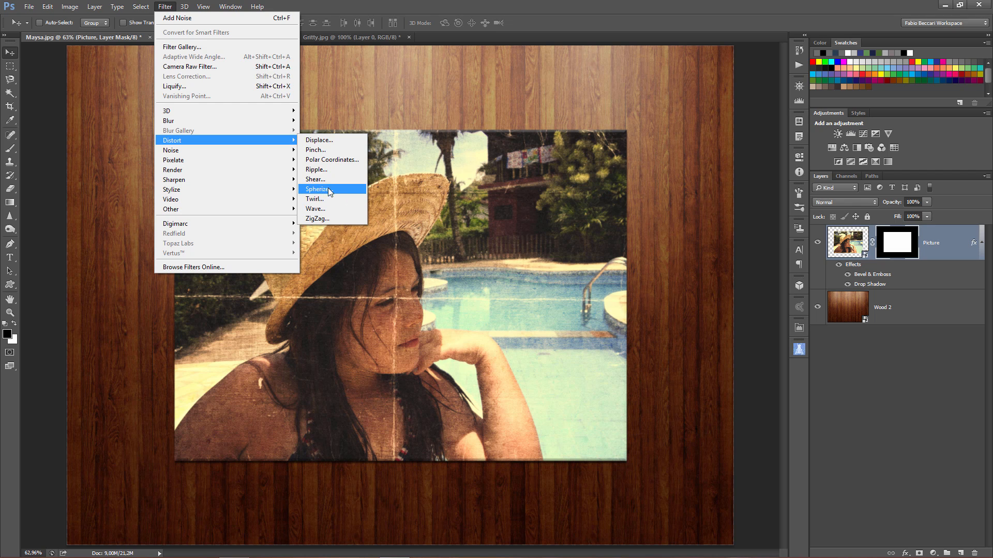
{"action": "left_click", "coordinate": [317, 219]}
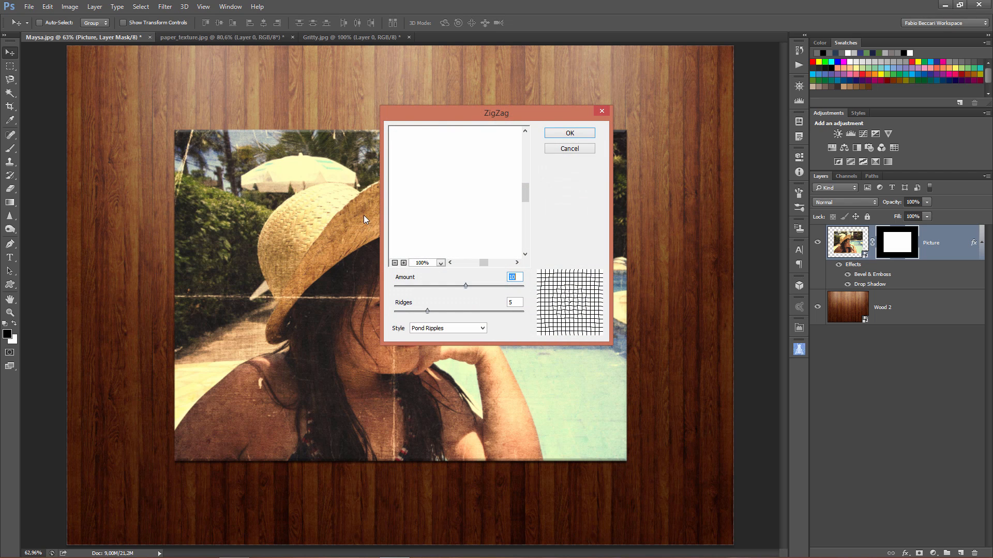
{"action": "left_click", "coordinate": [394, 263]}
{"action": "left_click", "coordinate": [394, 262]}
{"action": "left_click", "coordinate": [394, 263]}
{"action": "left_click", "coordinate": [395, 263]}
{"action": "left_click", "coordinate": [395, 262]}
{"action": "left_click", "coordinate": [394, 262]}
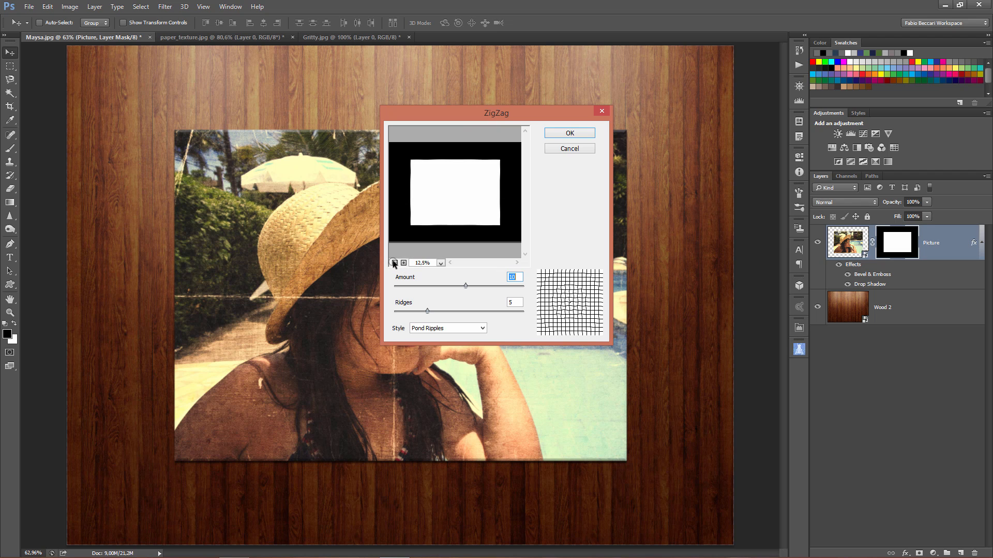
{"action": "left_click", "coordinate": [404, 263]}
{"action": "left_click", "coordinate": [404, 262]}
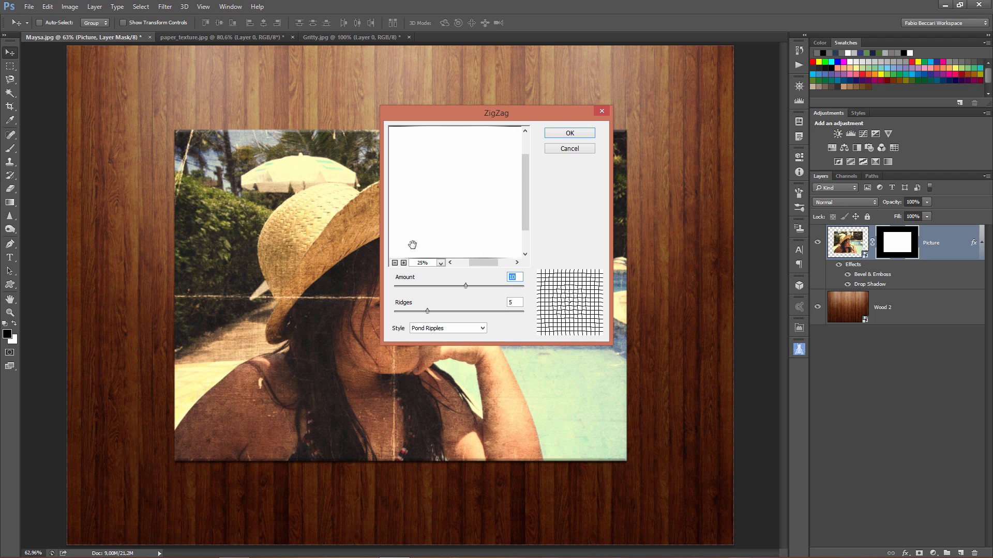
{"action": "left_click_drag", "start_coordinate": [424, 228], "coordinate": [443, 178]}
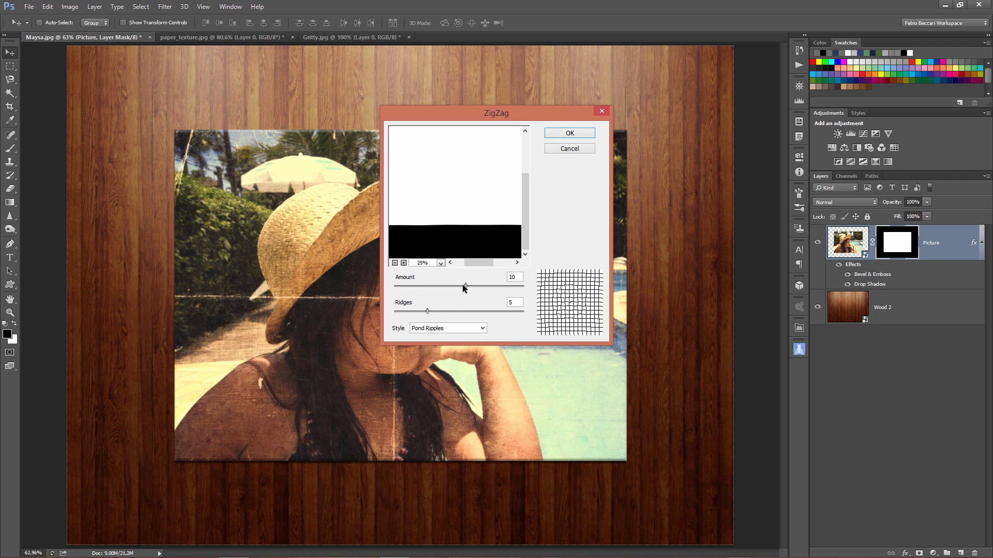
{"action": "left_click", "coordinate": [427, 311]}
{"action": "left_click_drag", "start_coordinate": [464, 286], "coordinate": [421, 288]}
{"action": "mouse_move", "coordinate": [432, 195]}
{"action": "left_mouse_down"}
{"action": "mouse_move", "coordinate": [459, 211]}
{"action": "mouse_move", "coordinate": [427, 198]}
{"action": "left_mouse_up"}
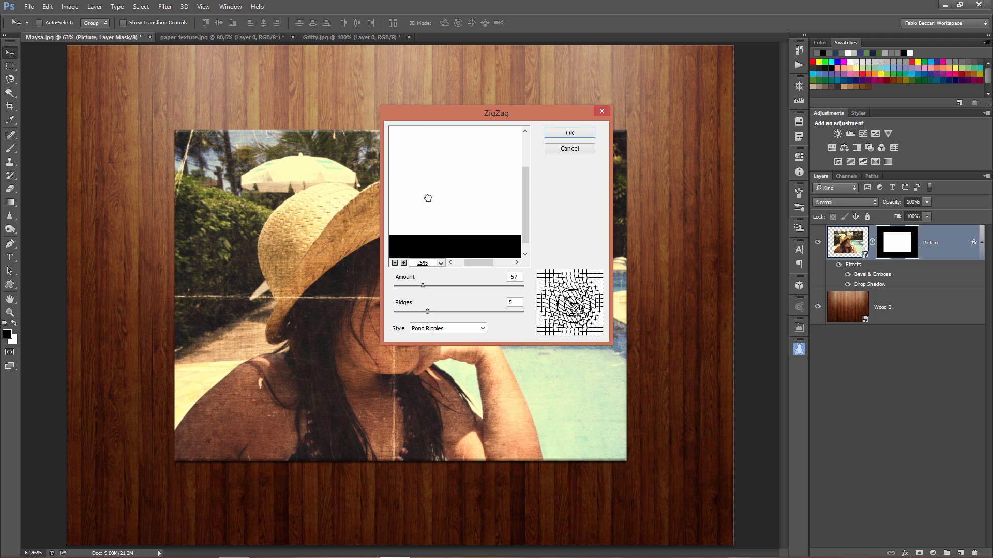
{"action": "left_click", "coordinate": [569, 149]}
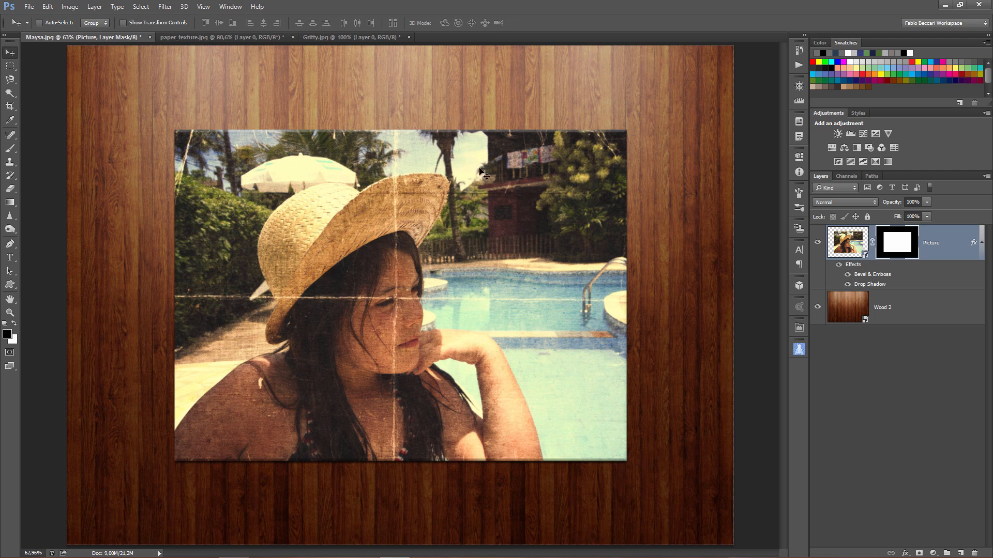
Start a Ripple filter on the Picture layer's mask with an amount of 287% and the Large size.
{"action": "left_click", "coordinate": [166, 7]}
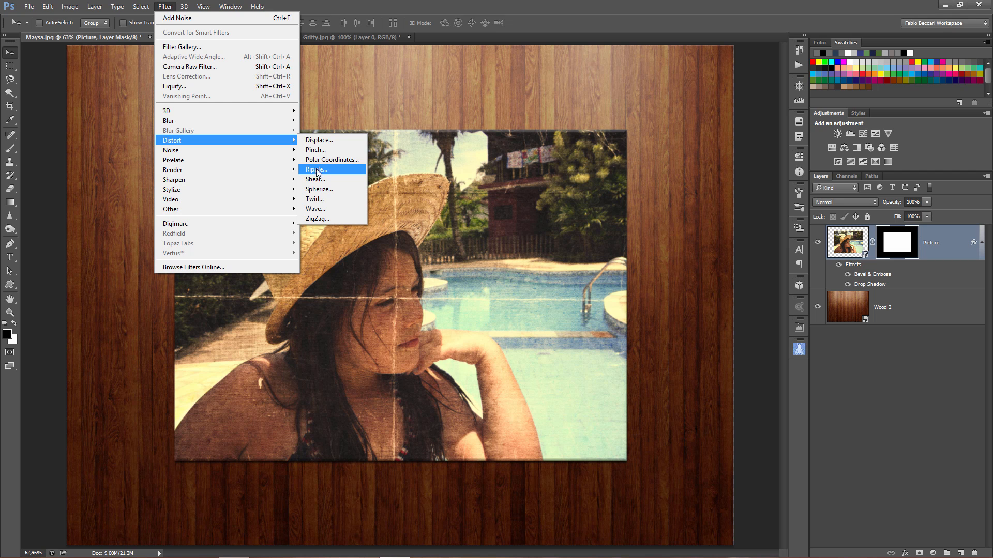
{"action": "left_click", "coordinate": [314, 170]}
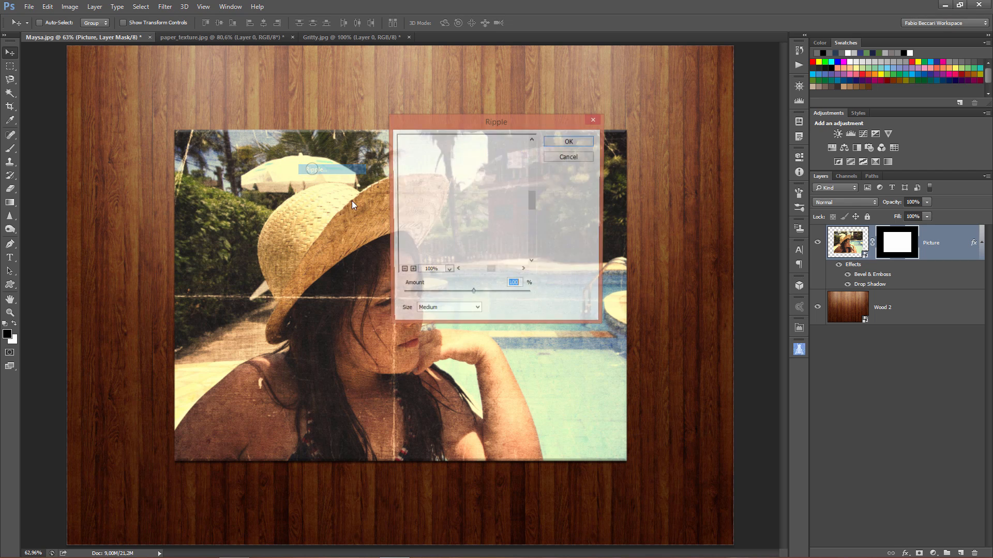
{"action": "left_click", "coordinate": [402, 271]}
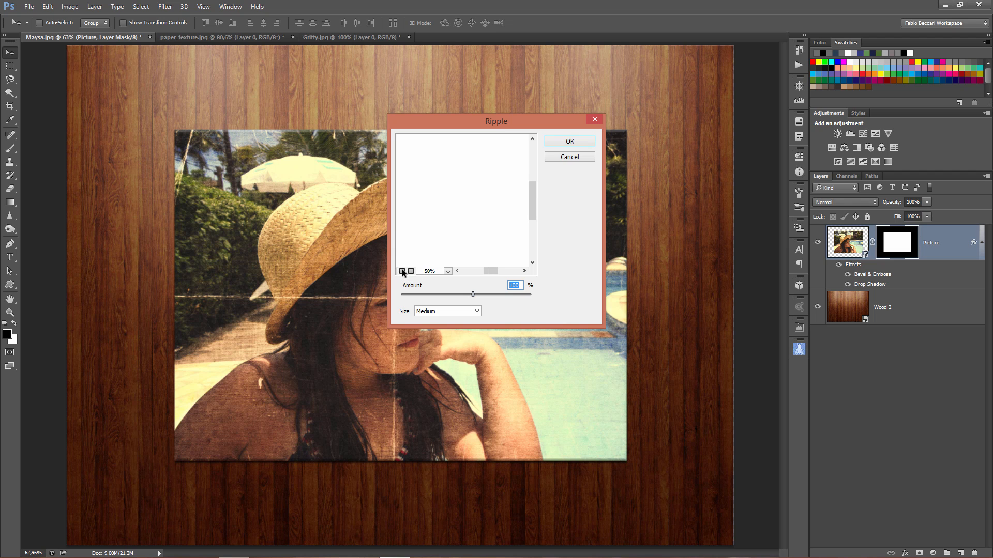
{"action": "left_click", "coordinate": [402, 272]}
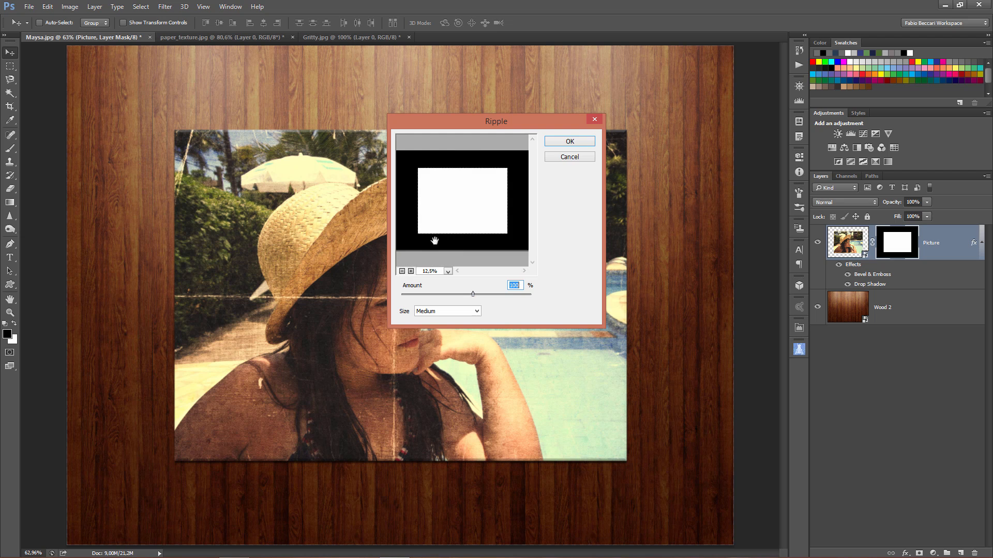
{"action": "left_click", "coordinate": [411, 271]}
{"action": "left_click_drag", "start_coordinate": [427, 237], "coordinate": [465, 204]}
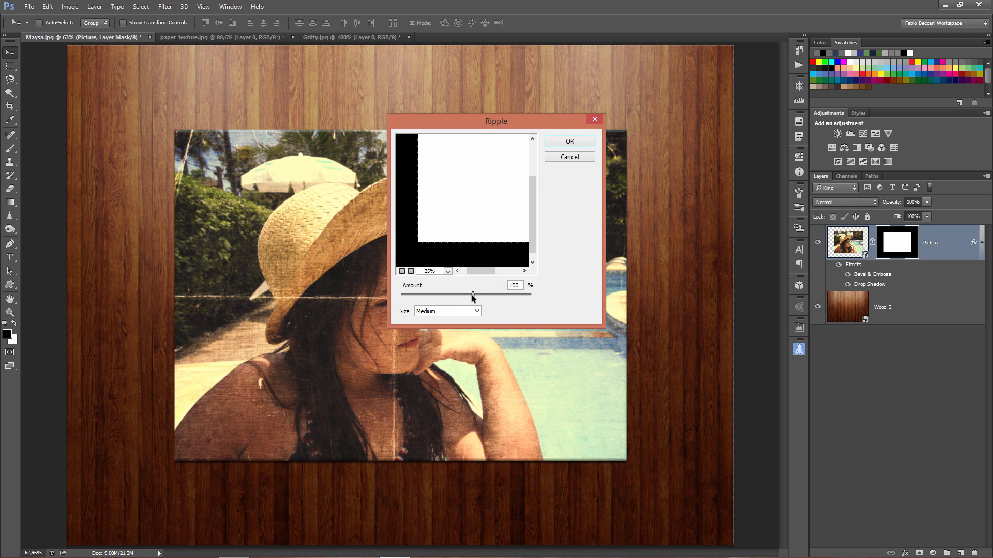
{"action": "left_click_drag", "start_coordinate": [472, 292], "coordinate": [499, 294]}
{"action": "left_click", "coordinate": [477, 311]}
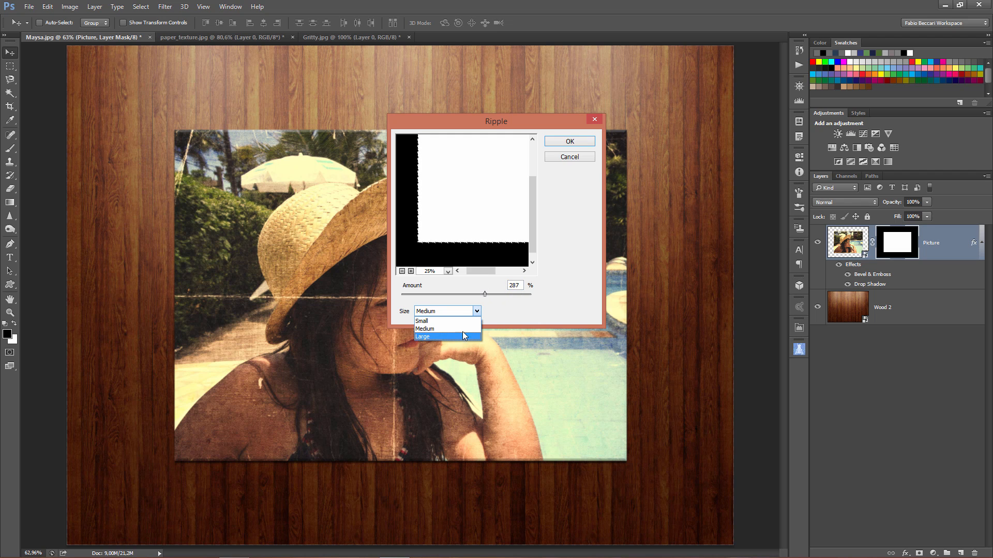
{"action": "left_click", "coordinate": [462, 331]}
Set the ripple amount to about 441% and apply the filter to the mask.
{"action": "left_click", "coordinate": [443, 228]}
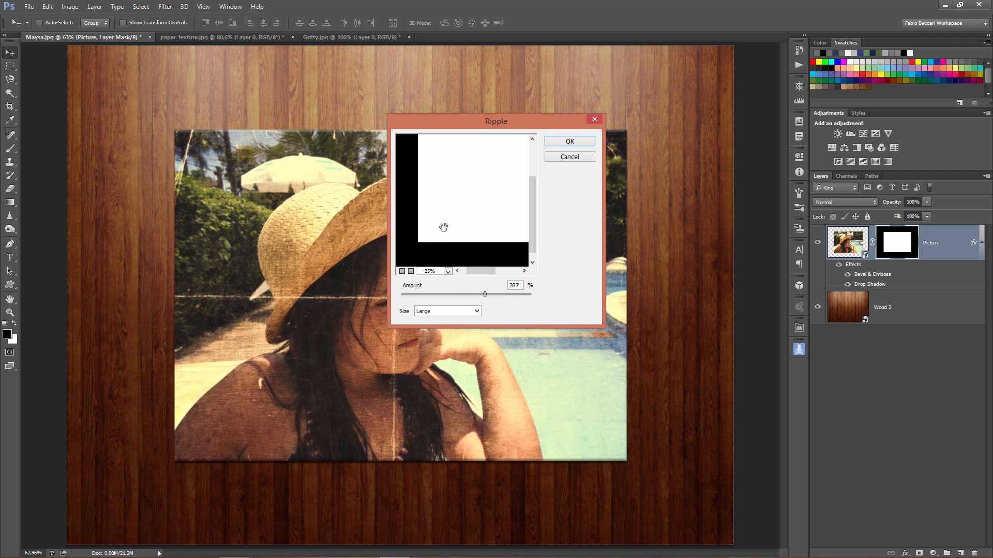
{"action": "left_click", "coordinate": [410, 271]}
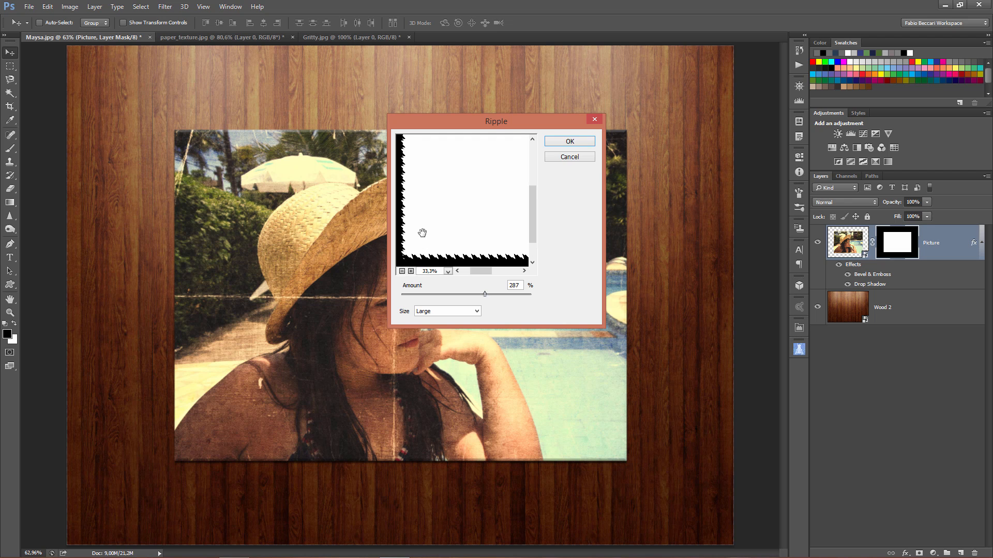
{"action": "left_click_drag", "start_coordinate": [421, 232], "coordinate": [448, 234]}
{"action": "mouse_move", "coordinate": [484, 294]}
{"action": "left_mouse_down"}
{"action": "mouse_move", "coordinate": [507, 289]}
{"action": "mouse_move", "coordinate": [495, 295]}
{"action": "left_mouse_up"}
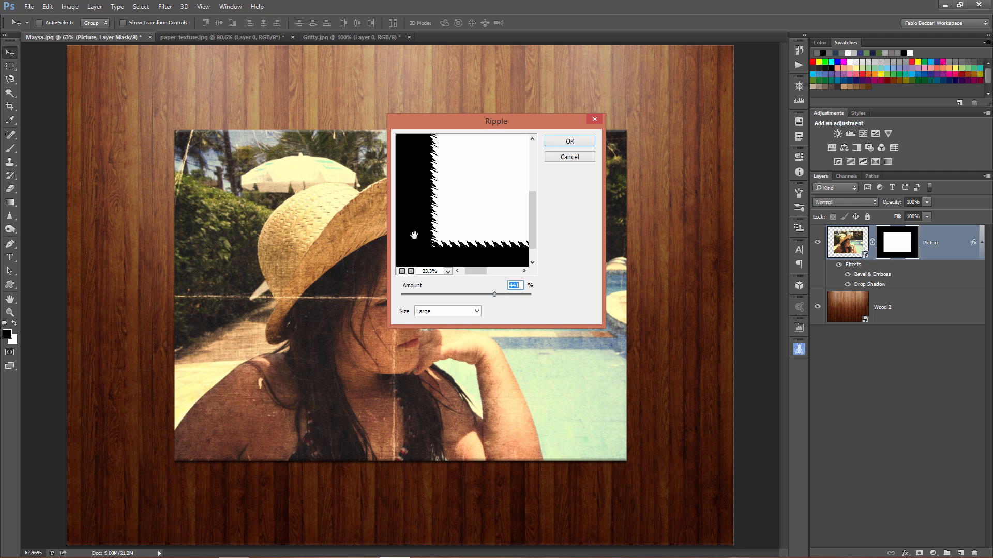
{"action": "left_click", "coordinate": [561, 141]}
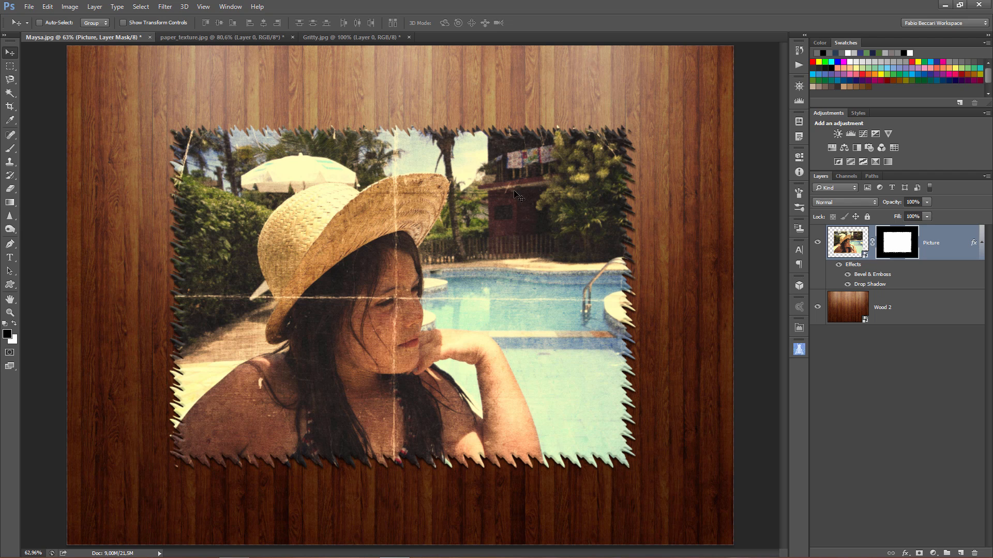
Start a Dust & Scratches filter on the Picture layer's mask with a radius of about 35 pixels.
{"action": "left_click", "coordinate": [165, 6]}
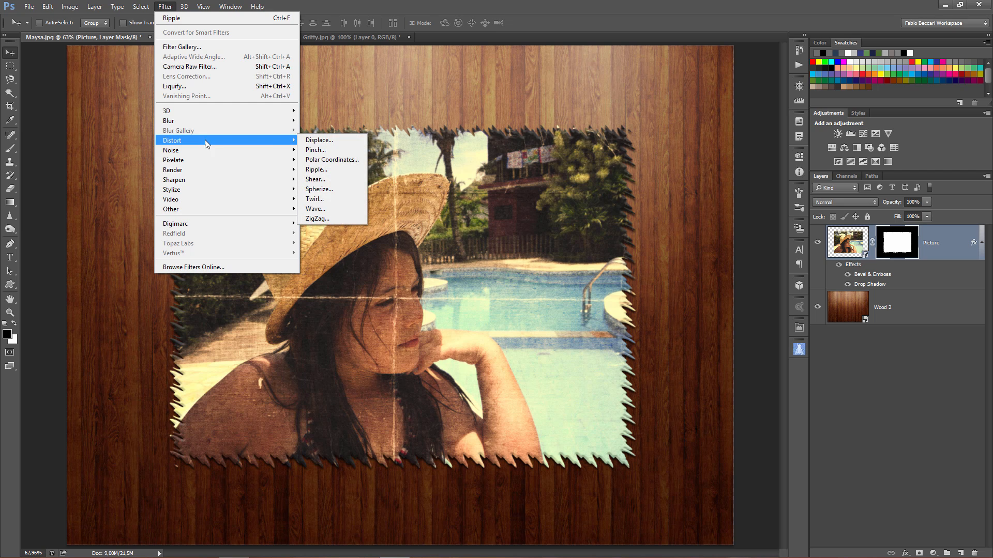
{"action": "mouse_move", "coordinate": [212, 167]}
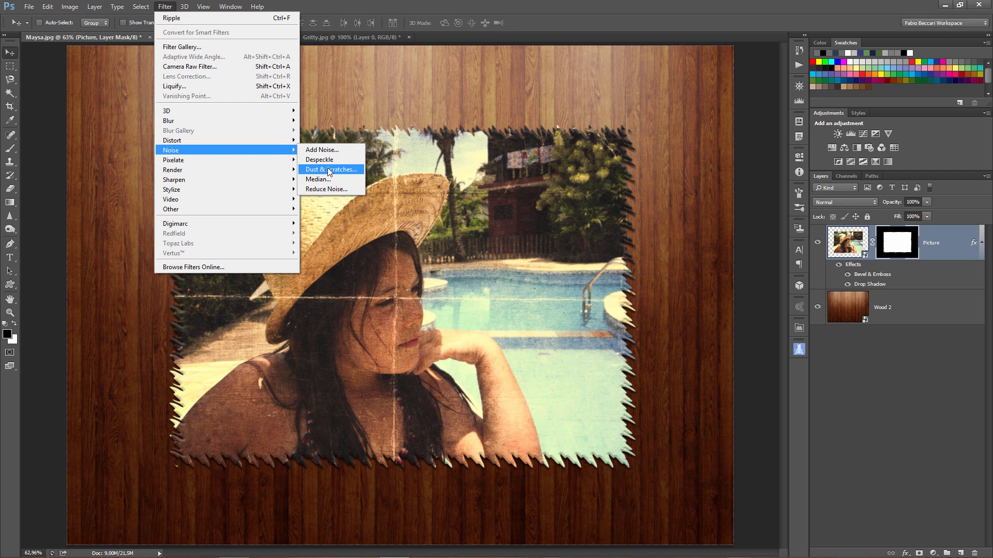
{"action": "left_click", "coordinate": [328, 169]}
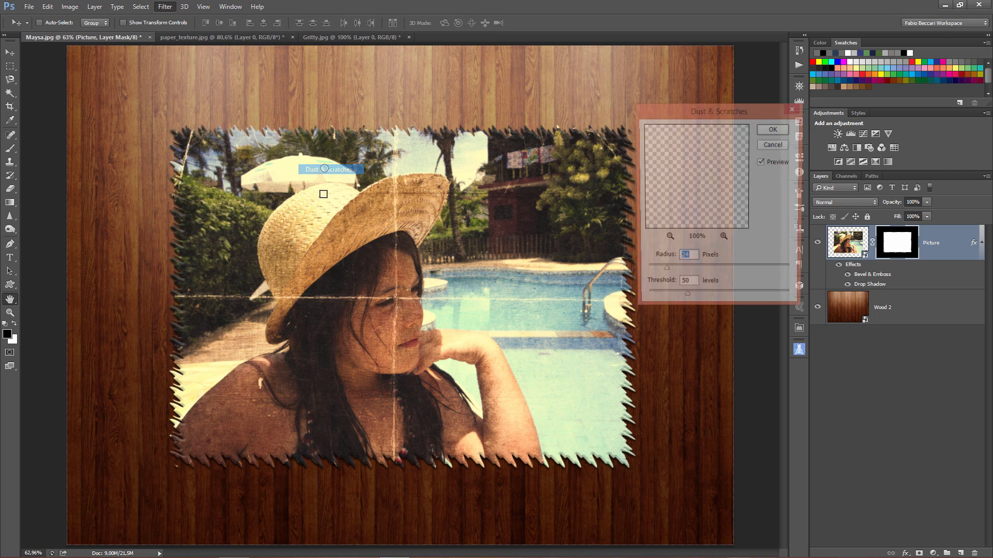
{"action": "left_click", "coordinate": [668, 238]}
{"action": "left_click", "coordinate": [668, 239]}
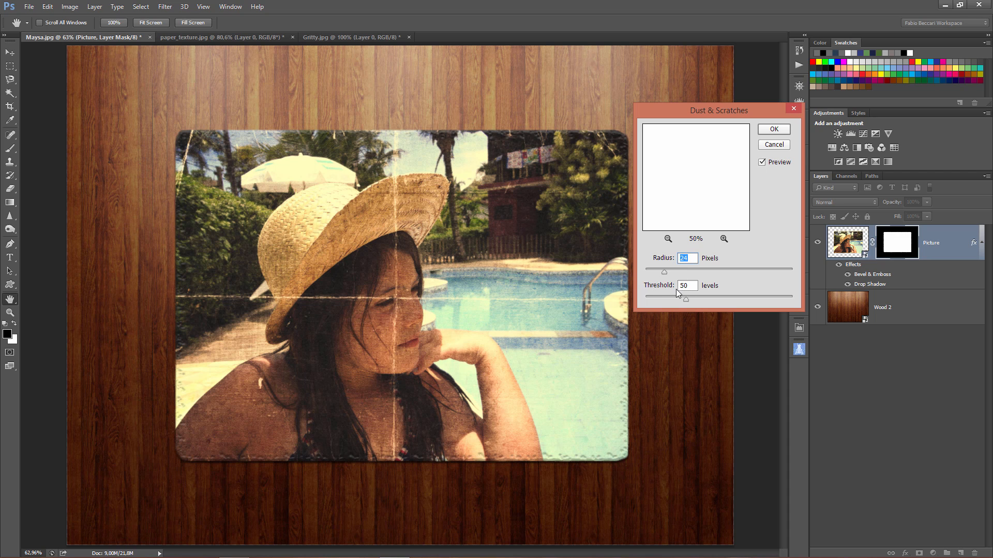
{"action": "left_click_drag", "start_coordinate": [666, 271], "coordinate": [673, 272]}
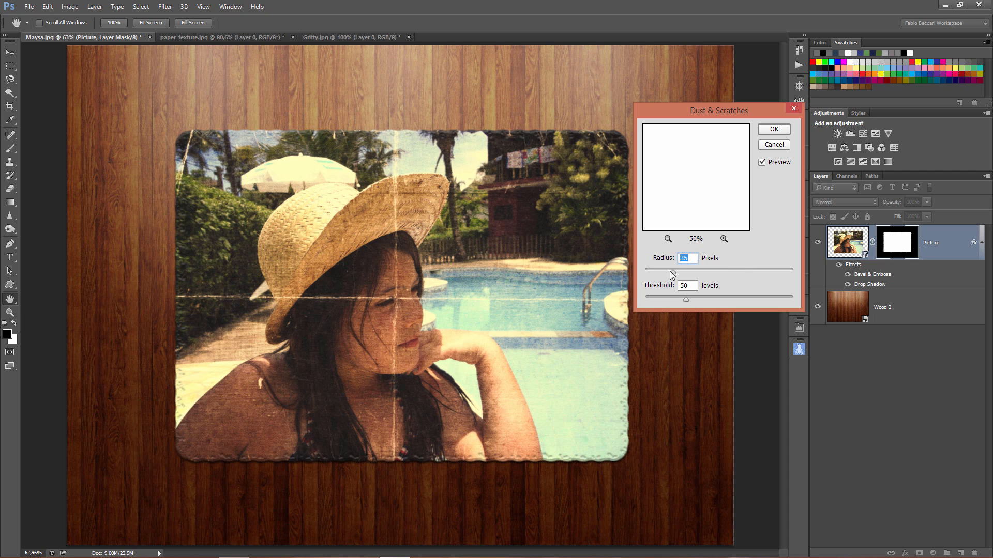
{"action": "left_click", "coordinate": [668, 272]}
{"action": "left_click", "coordinate": [672, 272]}
Adjust the Dust & Scratches threshold and apply the filter to the mask.
{"action": "left_click", "coordinate": [686, 300]}
{"action": "left_click_drag", "start_coordinate": [669, 300], "coordinate": [666, 301]}
{"action": "left_click", "coordinate": [680, 296]}
{"action": "left_click", "coordinate": [773, 129]}
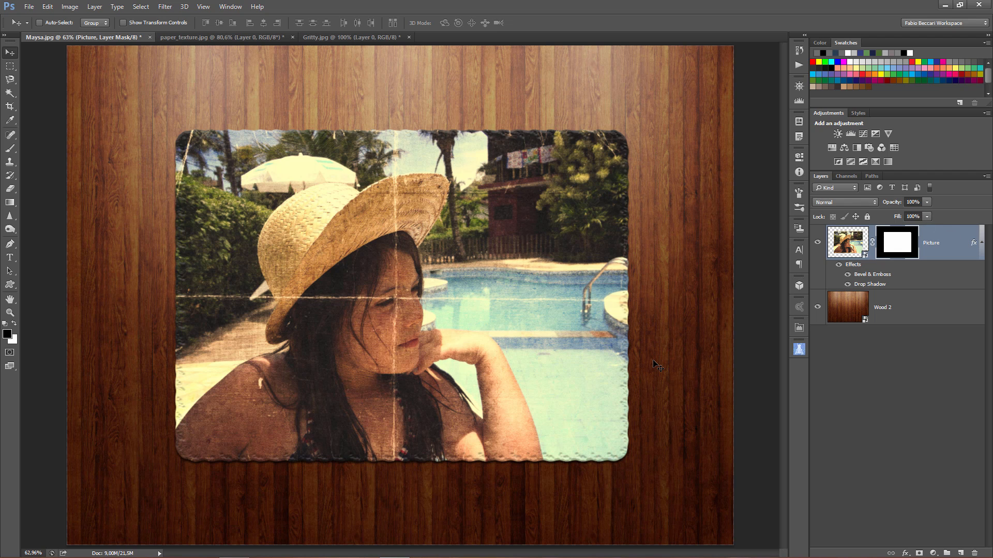
Duplicate the Wood 2 layer above the Picture layer and set the copy's blending mode to Soft Light.
{"action": "left_click", "coordinate": [902, 309]}
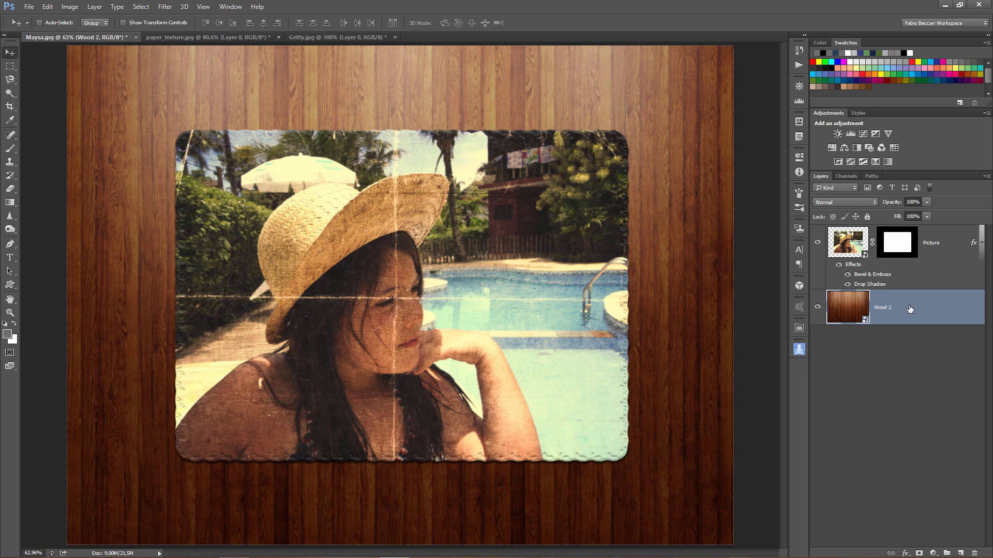
{"action": "key", "text": "alt"}
{"action": "left_click_drag", "start_coordinate": [924, 310], "coordinate": [897, 258]}
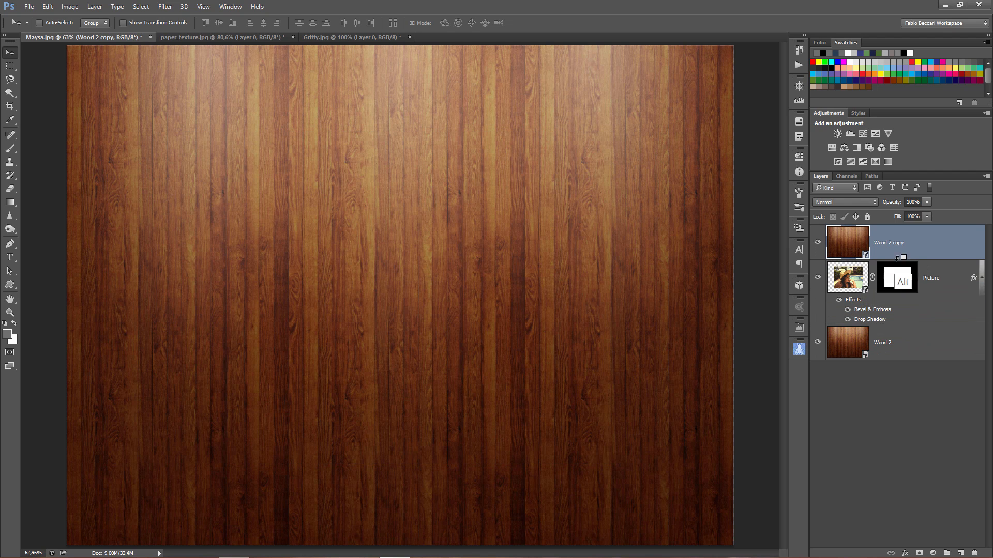
{"action": "left_click", "coordinate": [866, 202]}
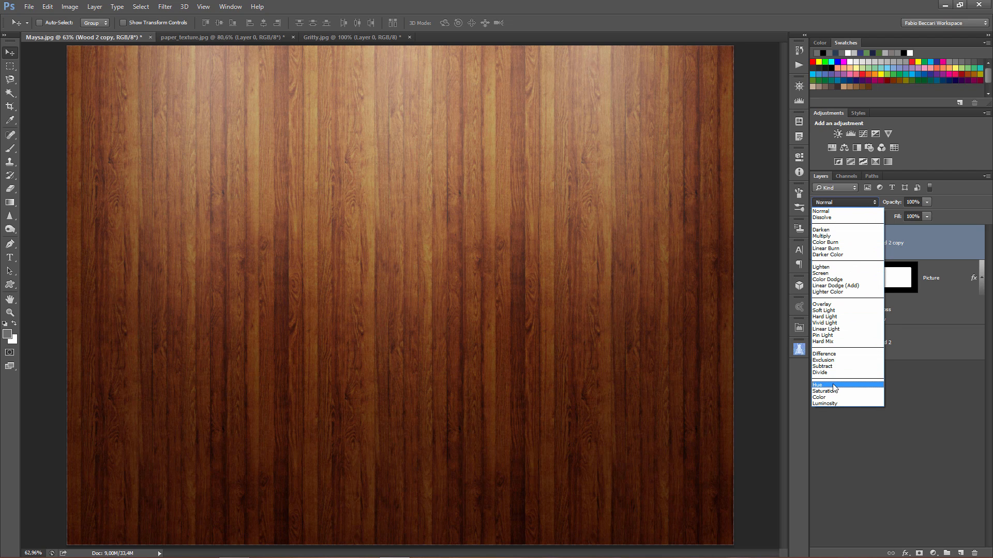
{"action": "left_click", "coordinate": [834, 310]}
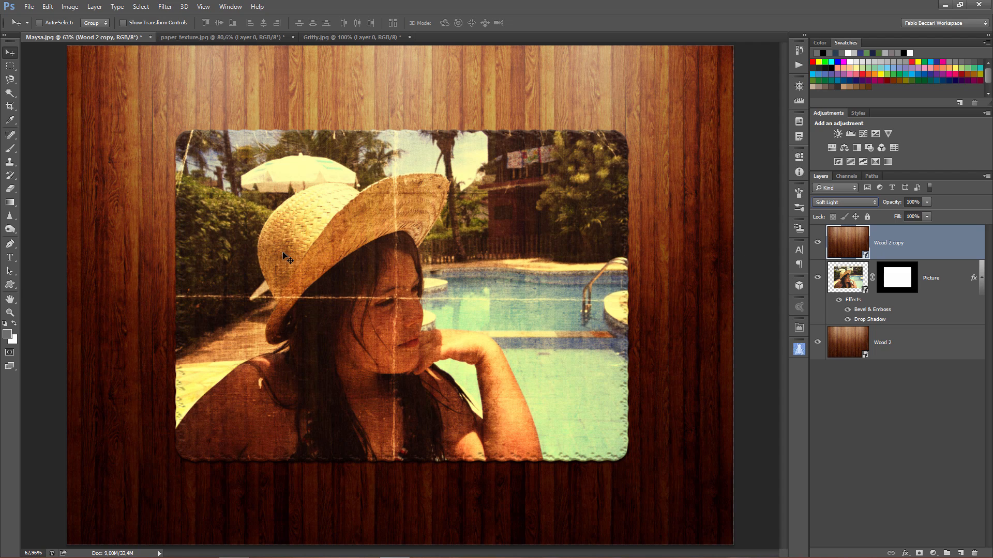
Lower the wood copy's opacity to 29% and compare the image with the layer hidden and shown.
{"action": "left_click", "coordinate": [890, 206]}
{"action": "left_click_drag", "start_coordinate": [889, 205], "coordinate": [868, 210]}
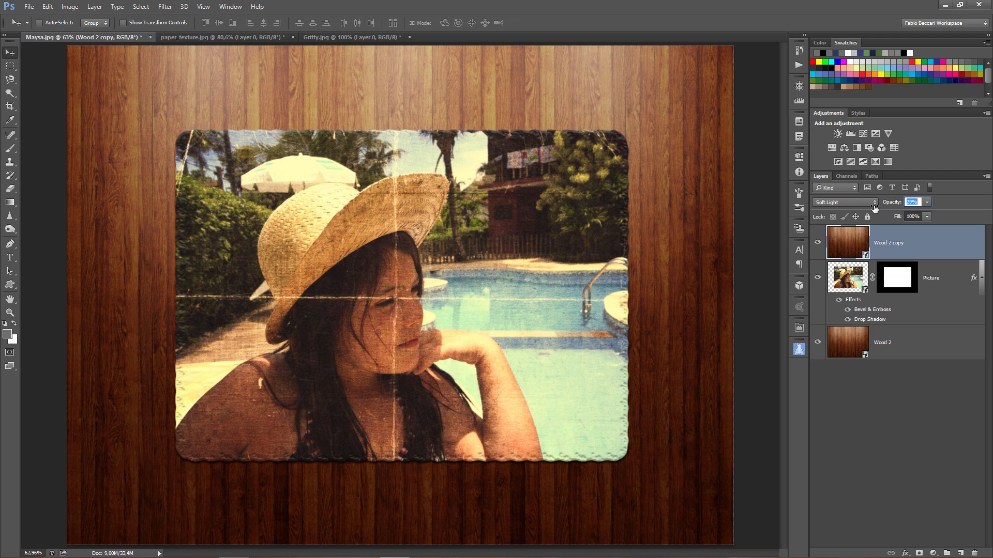
{"action": "left_click", "coordinate": [817, 243]}
{"action": "left_click", "coordinate": [817, 244]}
Rotate the Picture layer by about -12.9° and move it about 108 px left and 63 px up.
{"action": "left_click", "coordinate": [940, 279]}
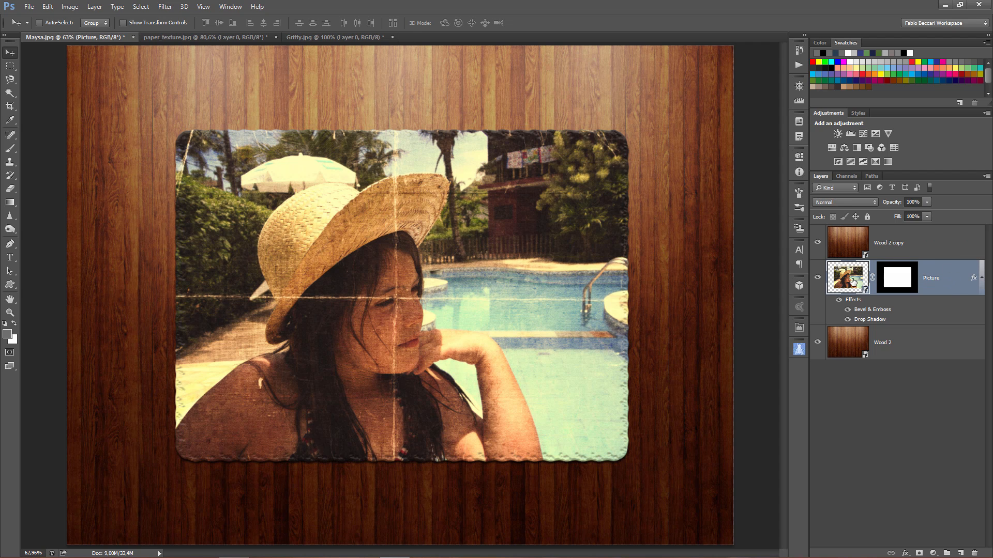
{"action": "key", "text": "ctrl+t"}
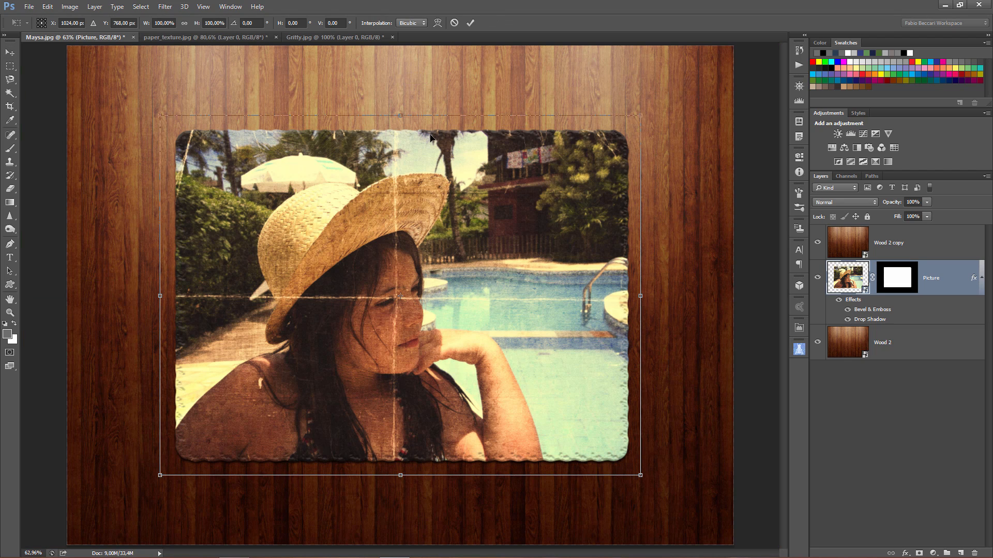
{"action": "left_click_drag", "start_coordinate": [379, 89], "coordinate": [364, 94]}
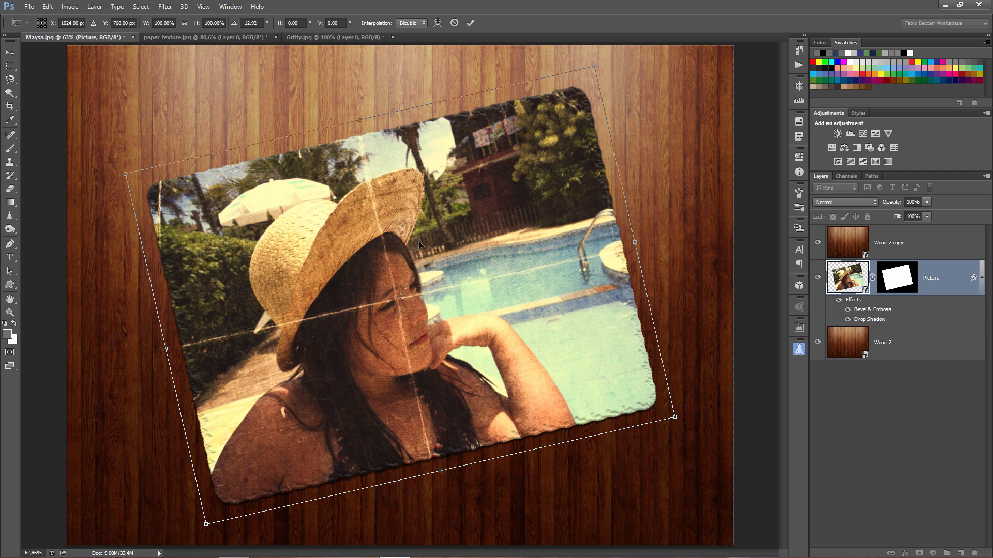
{"action": "left_click_drag", "start_coordinate": [419, 240], "coordinate": [385, 222]}
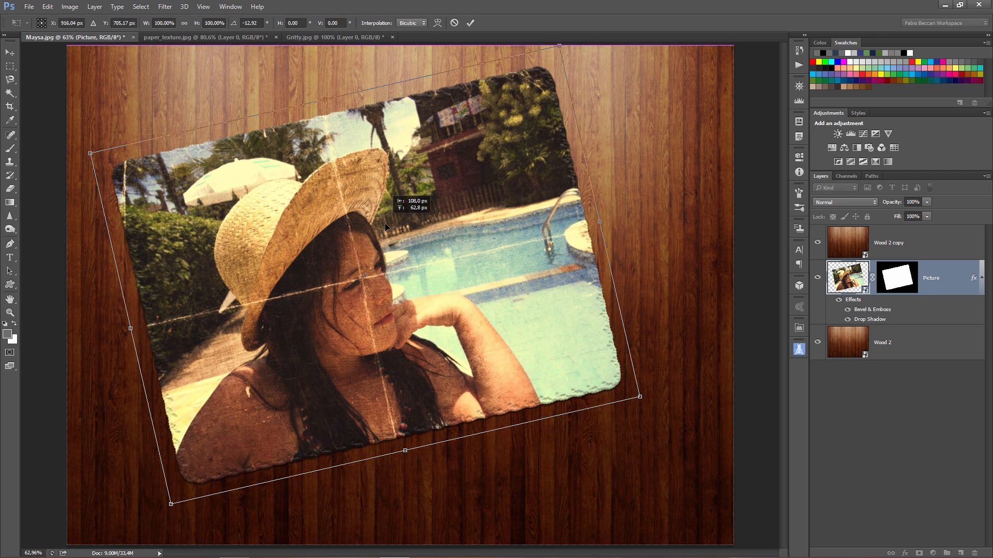
{"action": "key", "text": "Return"}
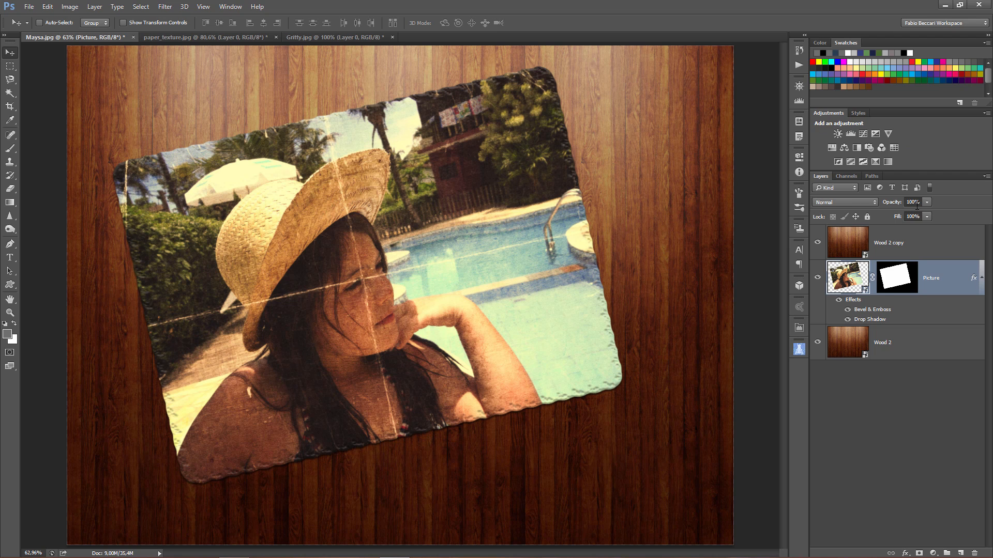
Stamp all visible layers into a new merged layer above the Wood 2 copy layer.
{"action": "left_click", "coordinate": [915, 242]}
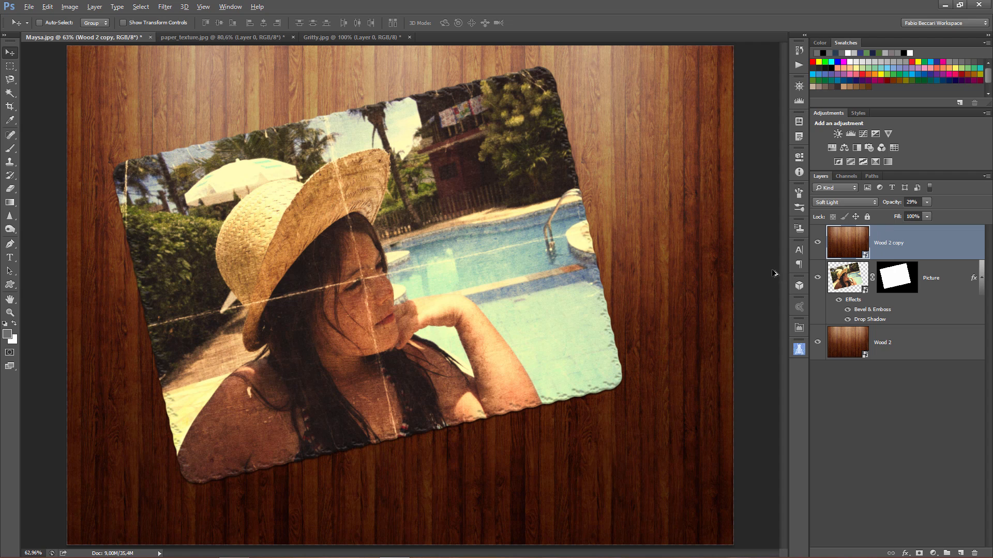
{"action": "key", "text": "ctrl+alt+shift"}
{"action": "key", "text": "ctrl+alt+shift+e"}
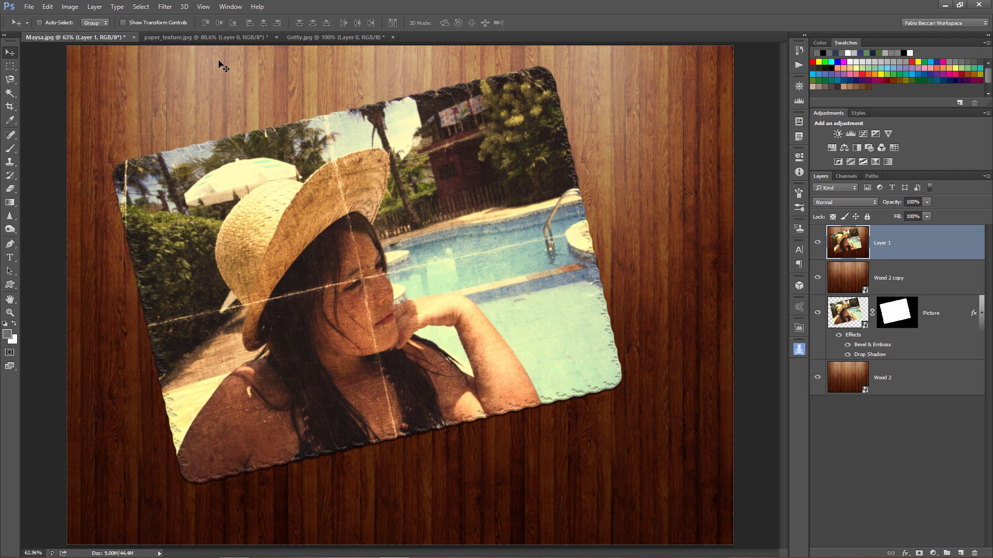
Start the Lighting Effects filter on the merged layer, switching the light to Point and back to Spot.
{"action": "left_click", "coordinate": [167, 7]}
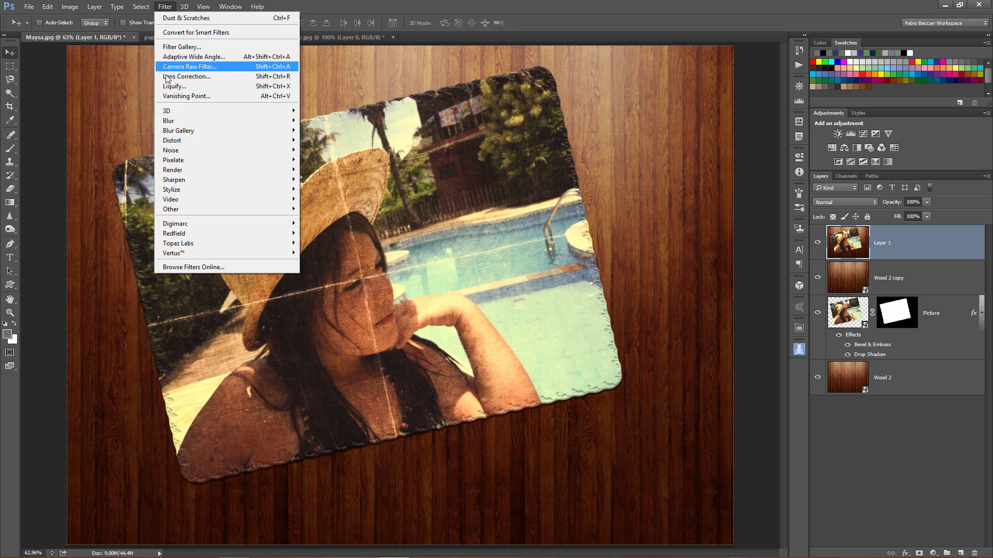
{"action": "mouse_move", "coordinate": [213, 173]}
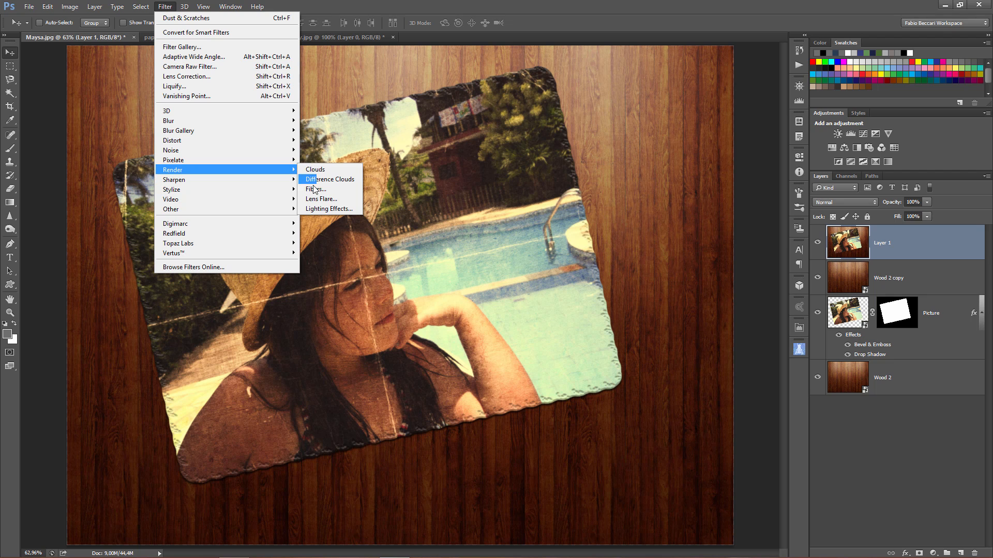
{"action": "left_click", "coordinate": [318, 209]}
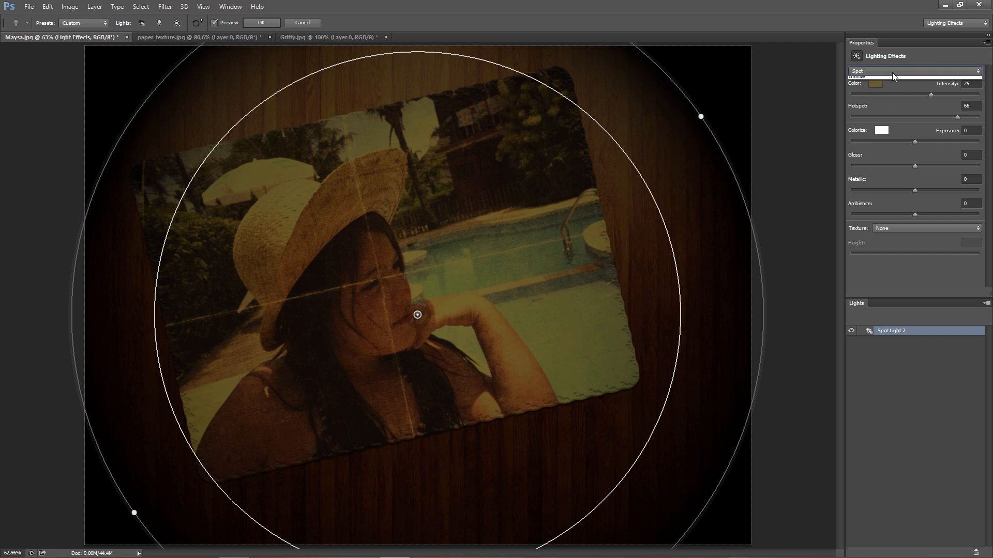
{"action": "left_click", "coordinate": [892, 72]}
{"action": "left_click", "coordinate": [881, 80]}
{"action": "left_click", "coordinate": [876, 70]}
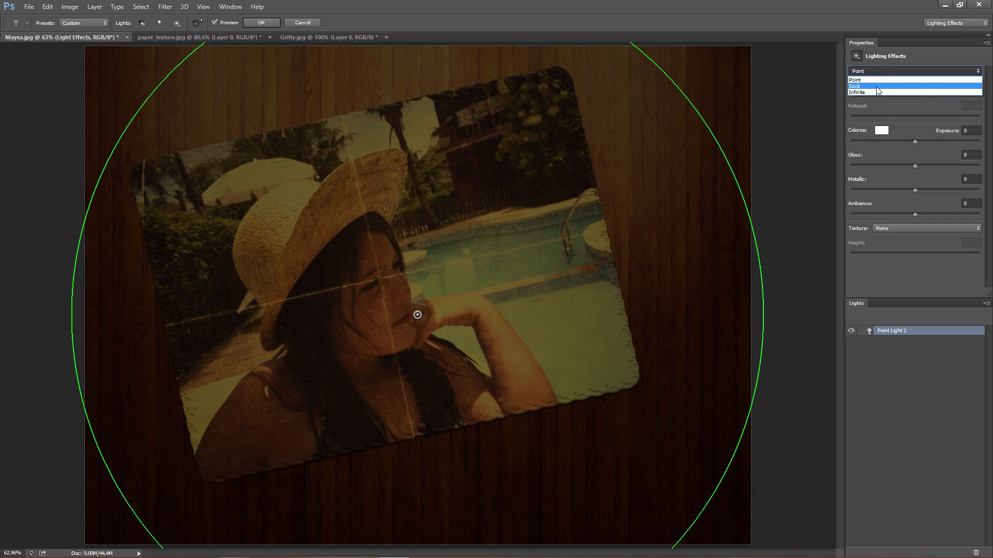
{"action": "left_click", "coordinate": [873, 86]}
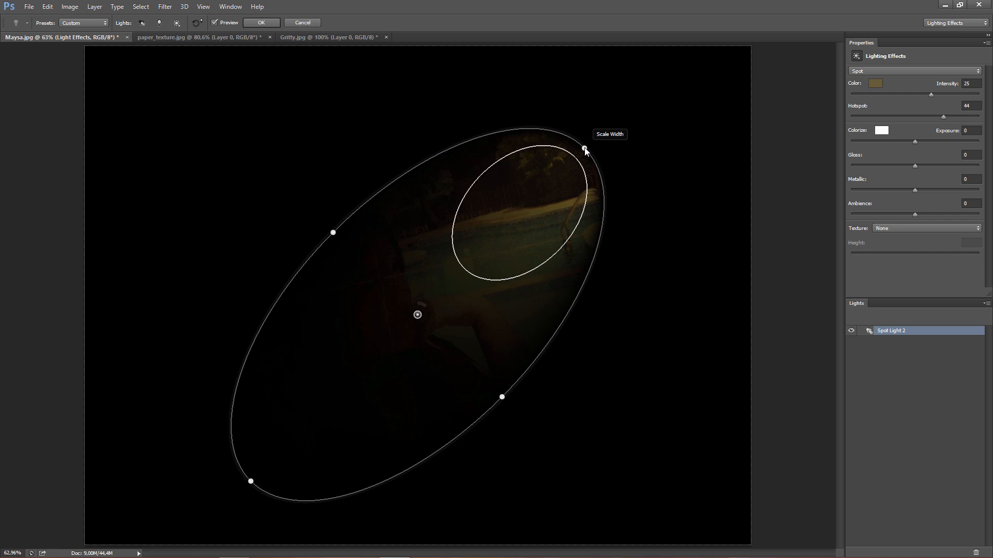
Reshape the spot light into a large near-circle centred on the photo with hotspot 91, and apply the Lighting Effects filter.
{"action": "left_click_drag", "start_coordinate": [585, 150], "coordinate": [425, 216]}
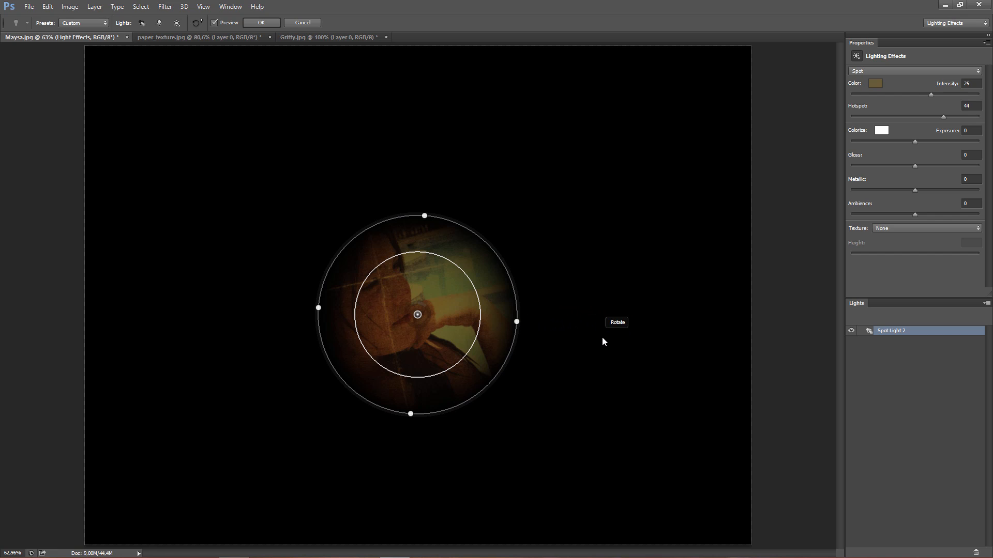
{"action": "left_click_drag", "start_coordinate": [517, 322], "coordinate": [242, 446]}
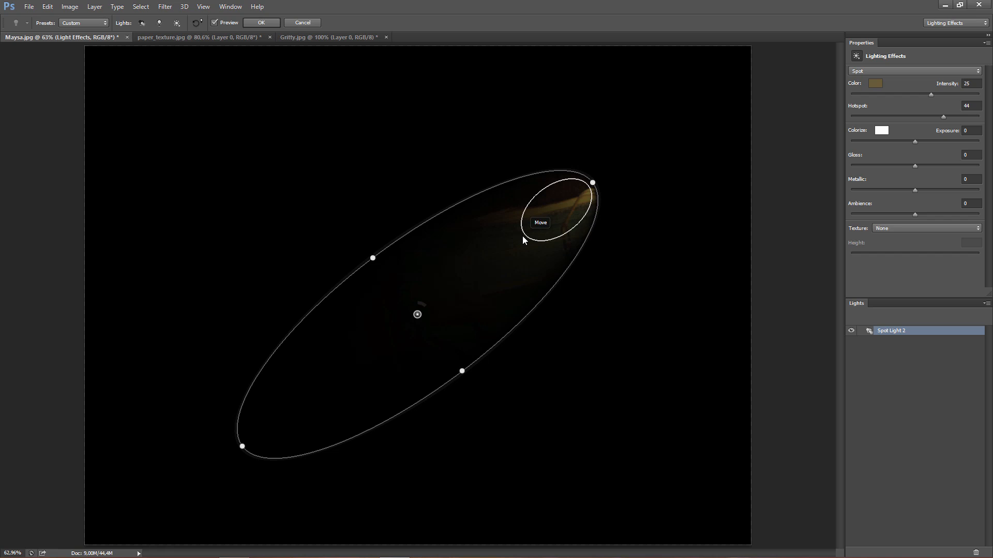
{"action": "left_click_drag", "start_coordinate": [523, 236], "coordinate": [491, 223]}
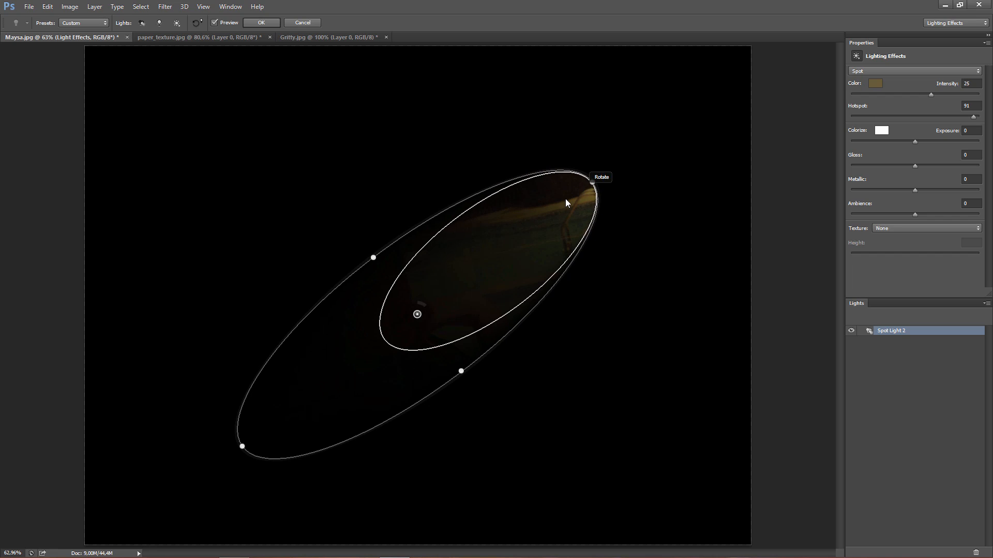
{"action": "left_click_drag", "start_coordinate": [566, 200], "coordinate": [422, 210]}
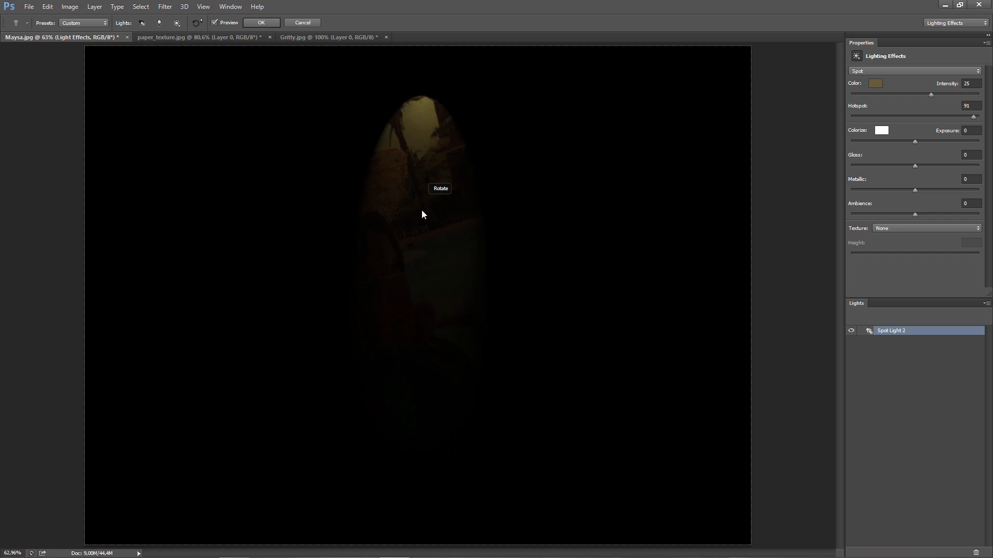
{"action": "left_click_drag", "start_coordinate": [487, 315], "coordinate": [708, 333]}
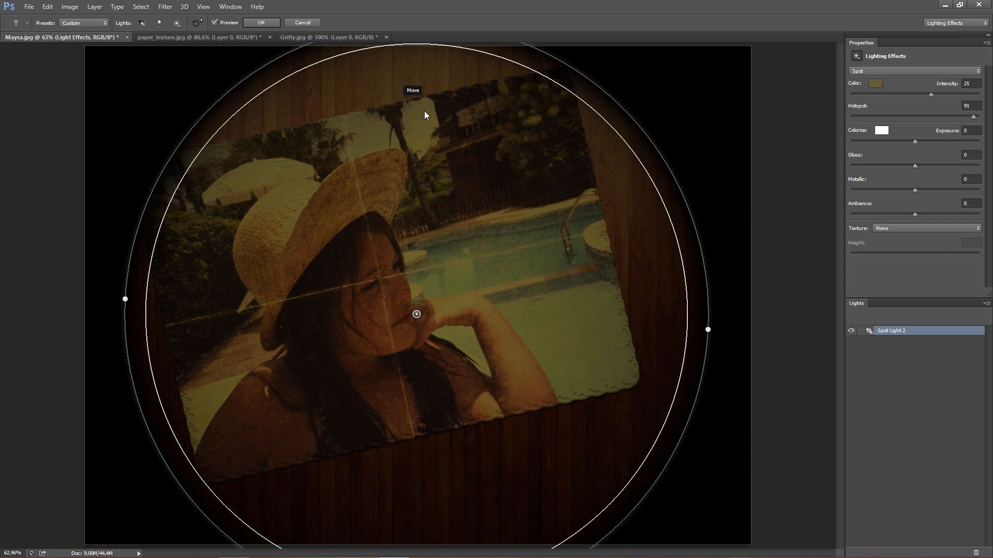
{"action": "left_click", "coordinate": [876, 85]}
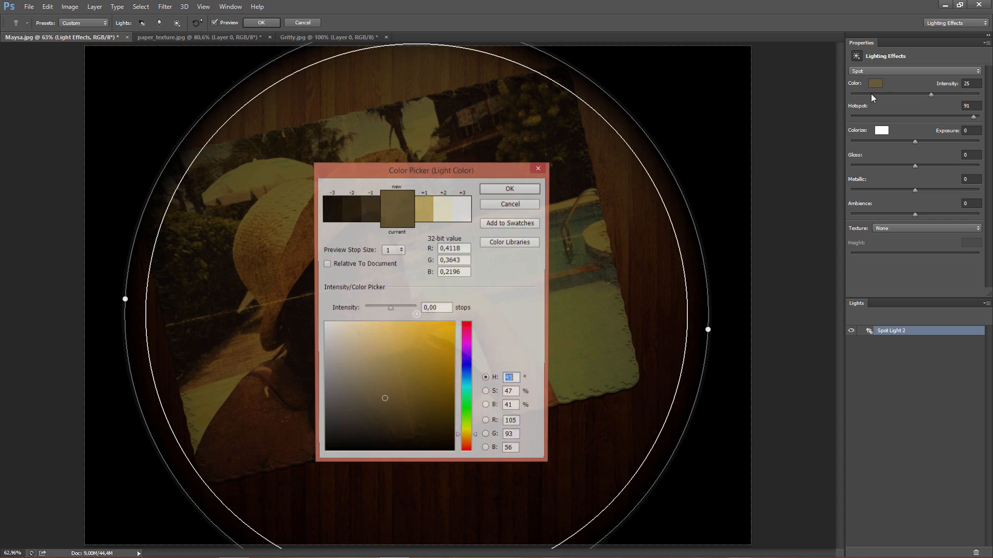
{"action": "left_click", "coordinate": [511, 204]}
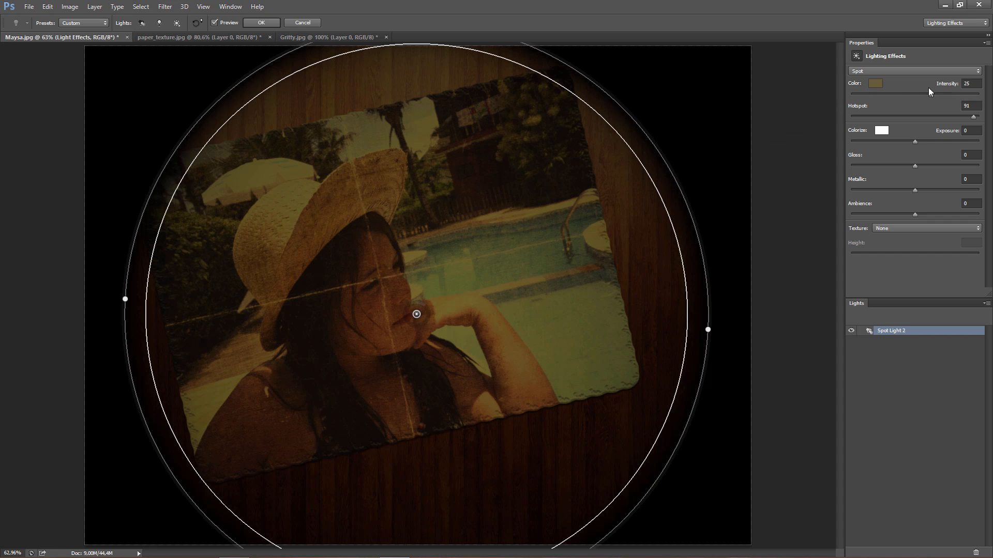
{"action": "left_click", "coordinate": [261, 23]}
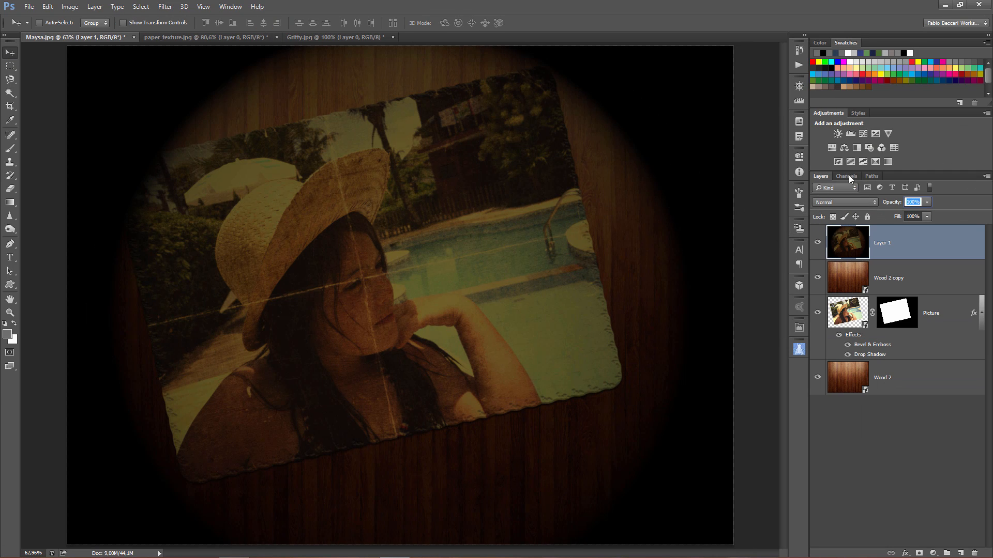
Try brightening the image with a Curves adjustment mapping input 115 to output 152, and delete that adjustment layer.
{"action": "left_click", "coordinate": [862, 134]}
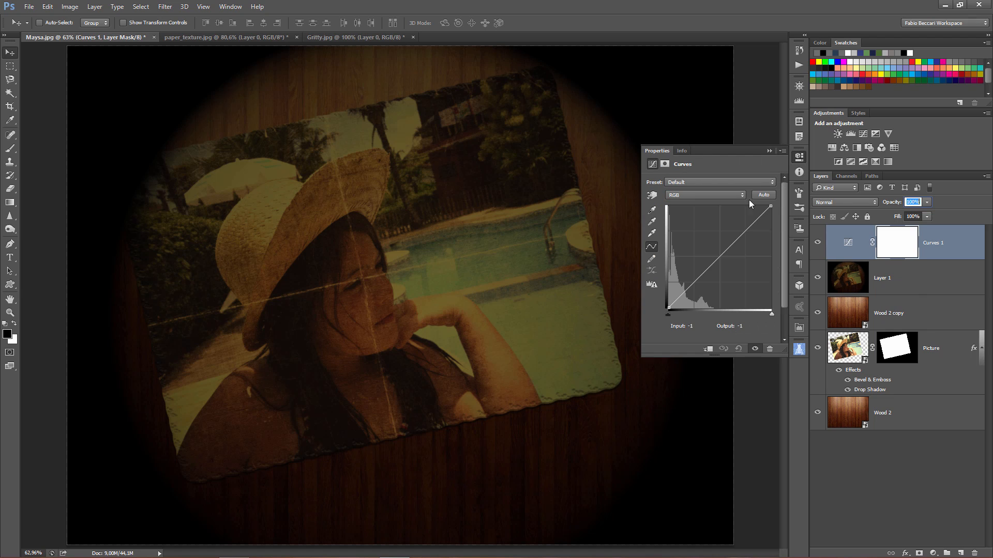
{"action": "left_click", "coordinate": [722, 250]}
{"action": "left_click_drag", "start_coordinate": [719, 251], "coordinate": [711, 247]}
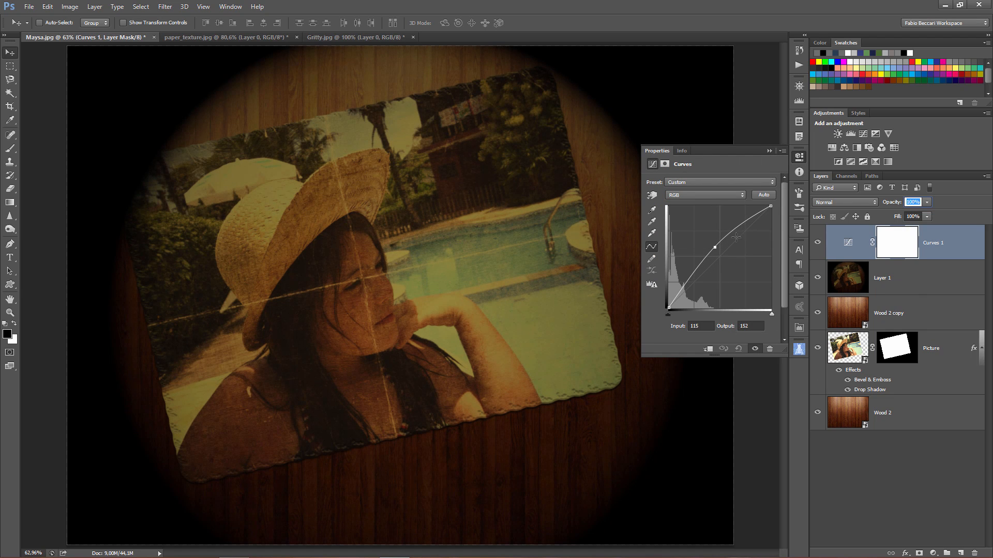
{"action": "left_click_drag", "start_coordinate": [969, 248], "coordinate": [974, 553]}
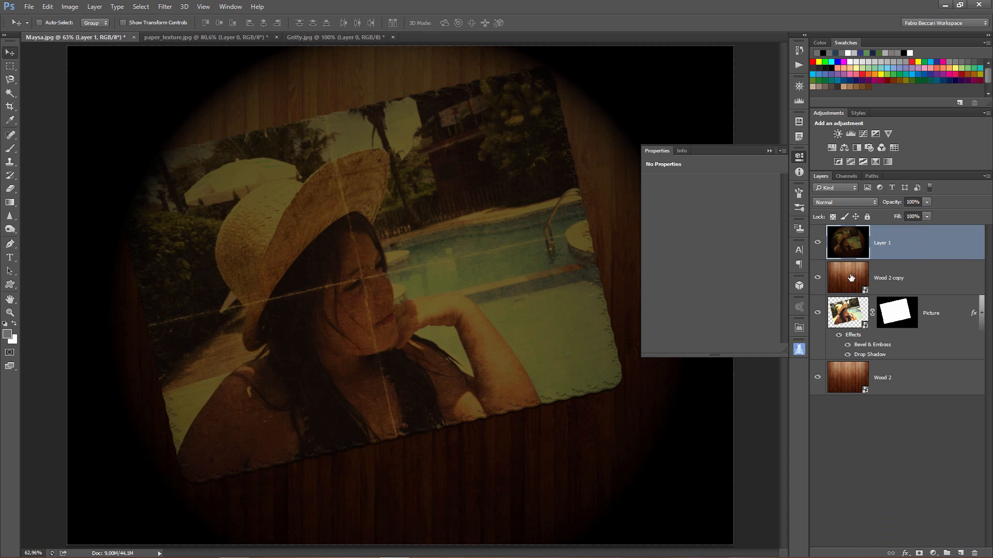
Try the lit merged layer in Overlay mode at 22% opacity, comparing it hidden and shown, and delete it.
{"action": "left_click", "coordinate": [863, 203]}
{"action": "left_click", "coordinate": [834, 303]}
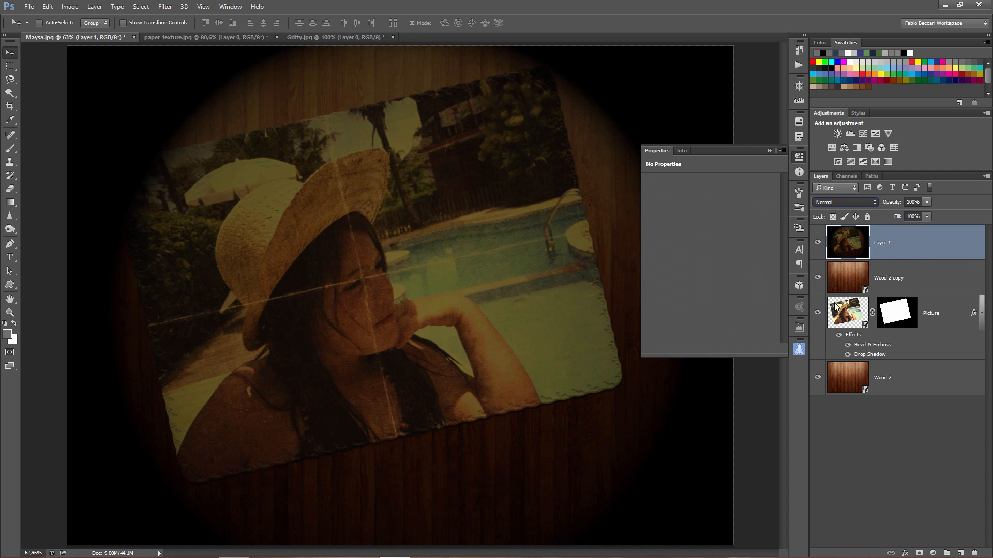
{"action": "left_click_drag", "start_coordinate": [888, 202], "coordinate": [850, 209]}
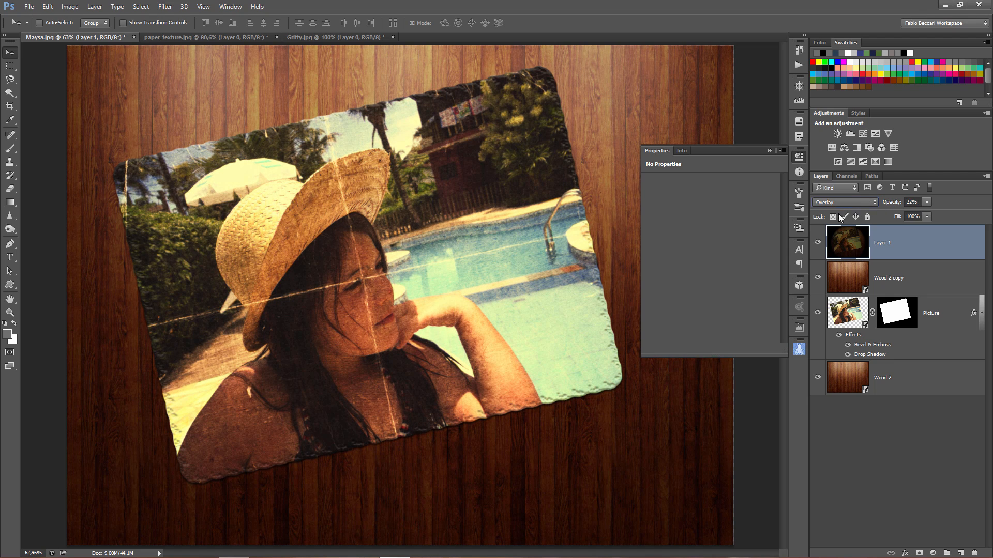
{"action": "left_click", "coordinate": [817, 243]}
{"action": "left_click", "coordinate": [817, 243]}
{"action": "left_click", "coordinate": [817, 243]}
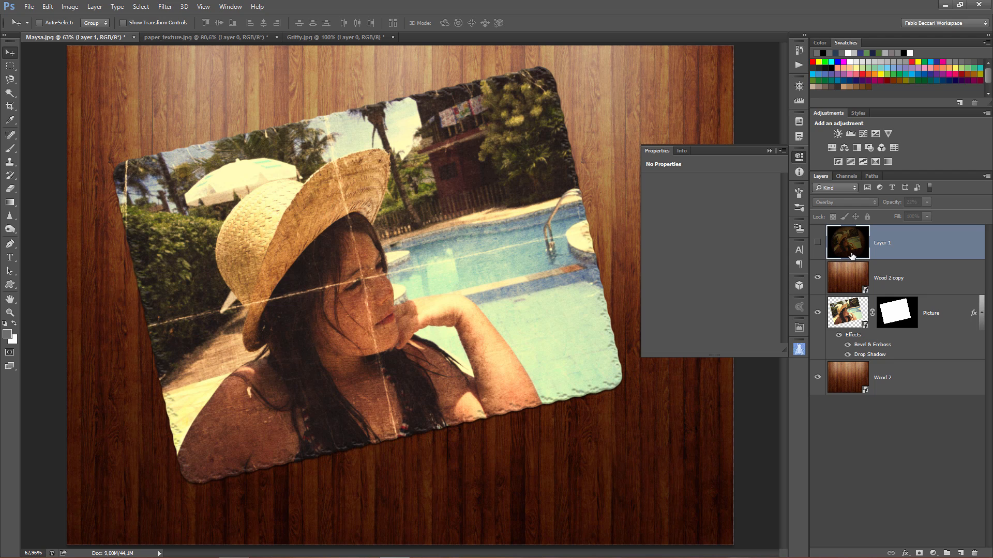
{"action": "left_click_drag", "start_coordinate": [925, 243], "coordinate": [974, 553]}
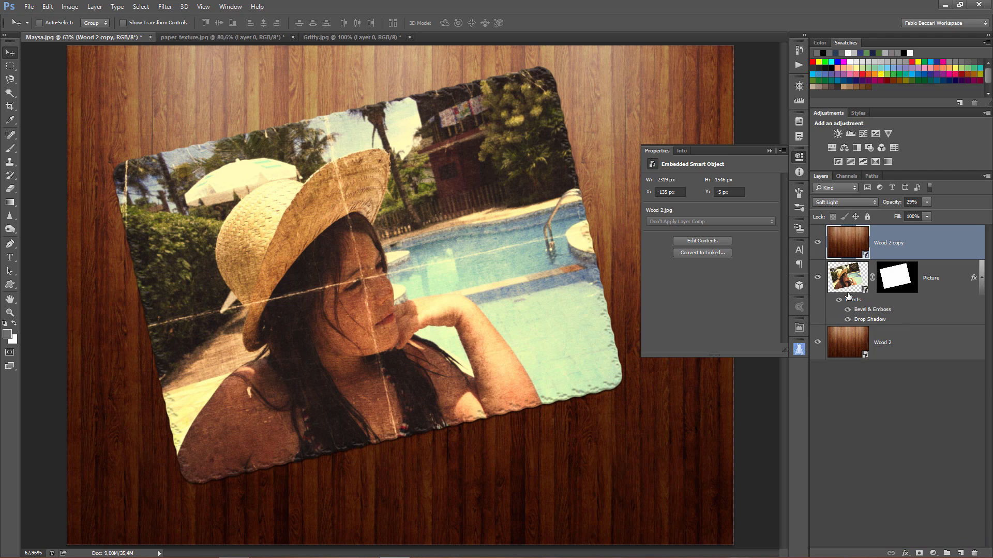
{"action": "left_click", "coordinate": [846, 292]}
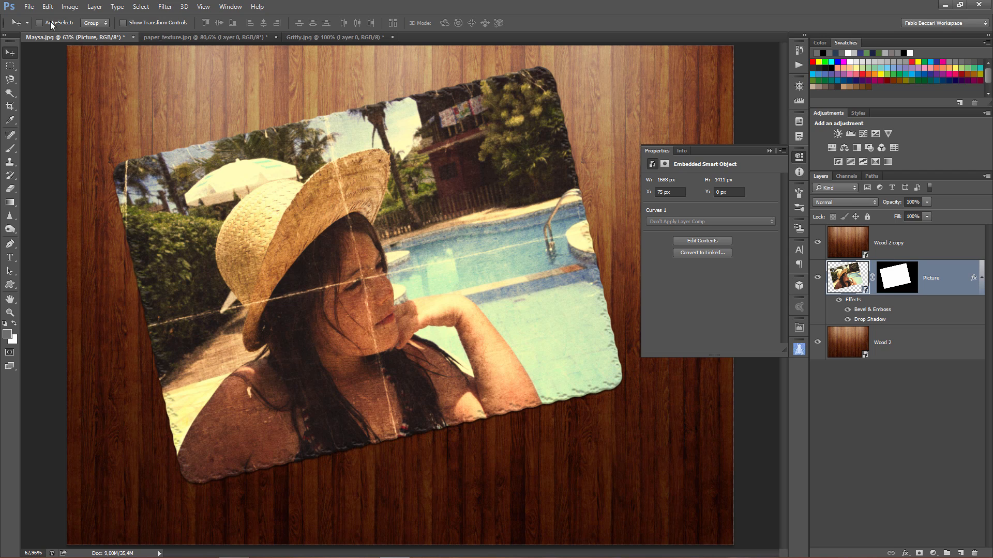
{"action": "left_click", "coordinate": [31, 7]}
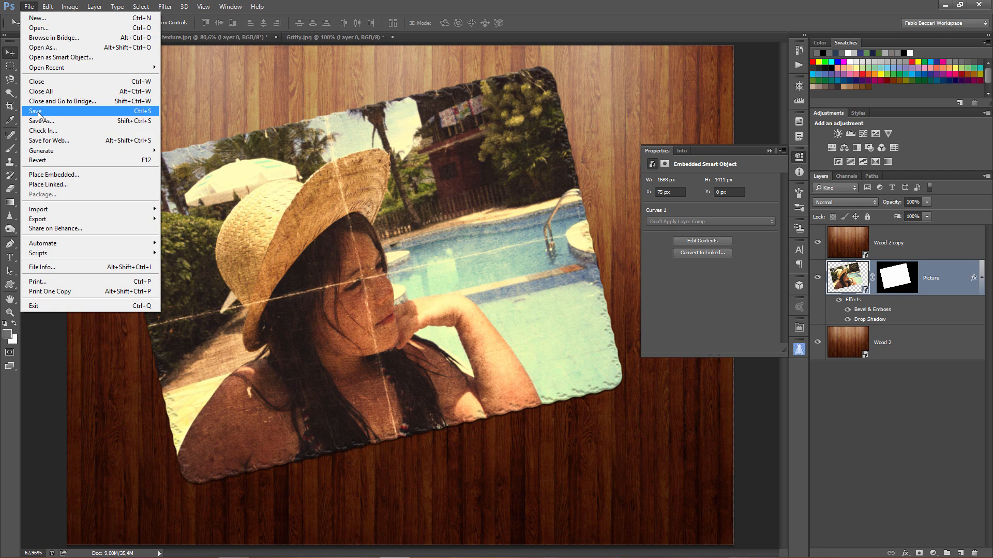
{"action": "left_click", "coordinate": [39, 113]}
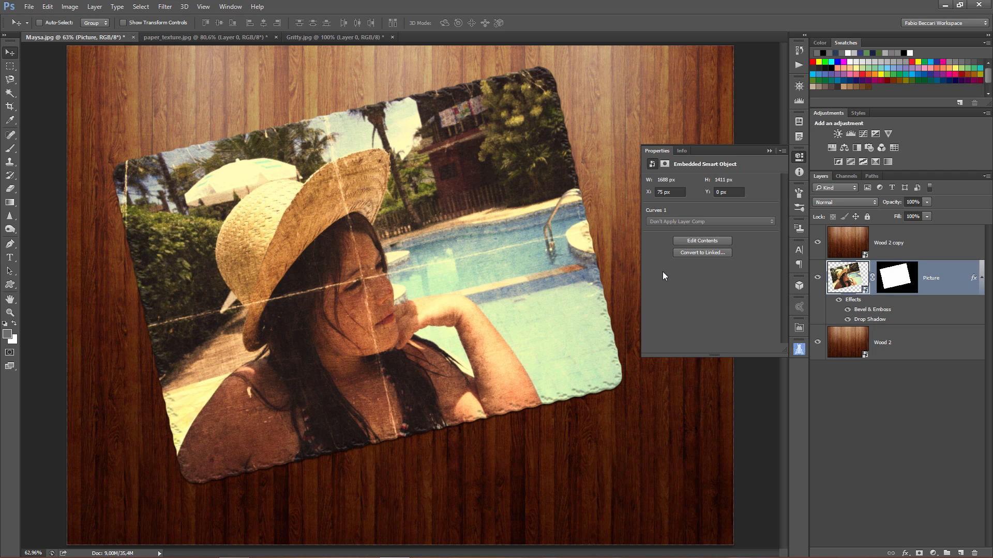
Open the contents of the Picture smart object and select its Background layer.
{"action": "double_click", "coordinate": [845, 283]}
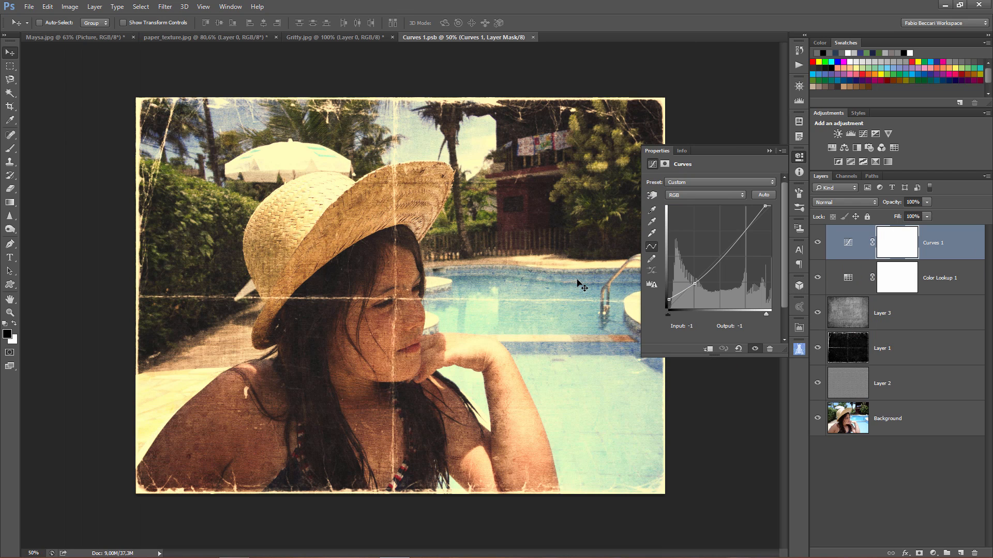
{"action": "left_click", "coordinate": [799, 156]}
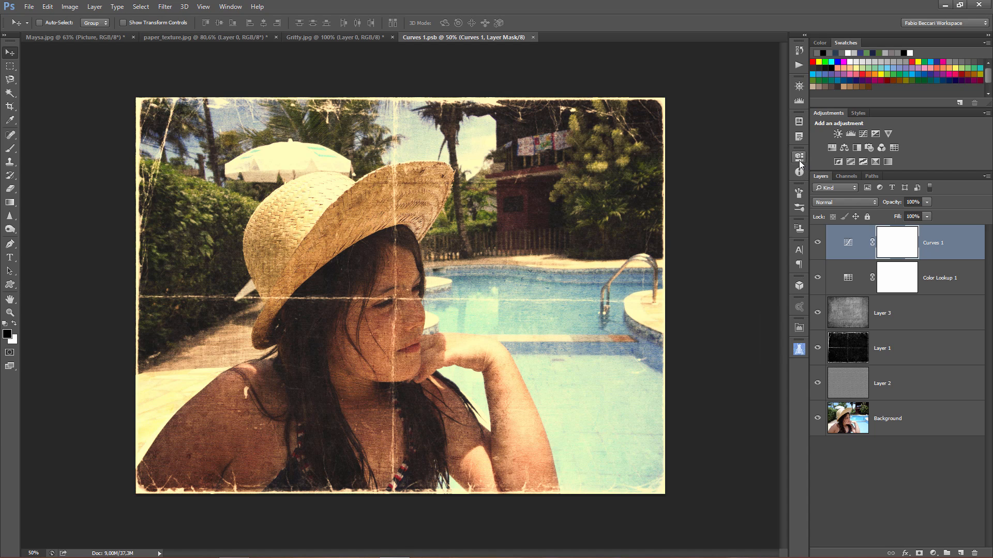
{"action": "left_click", "coordinate": [850, 421]}
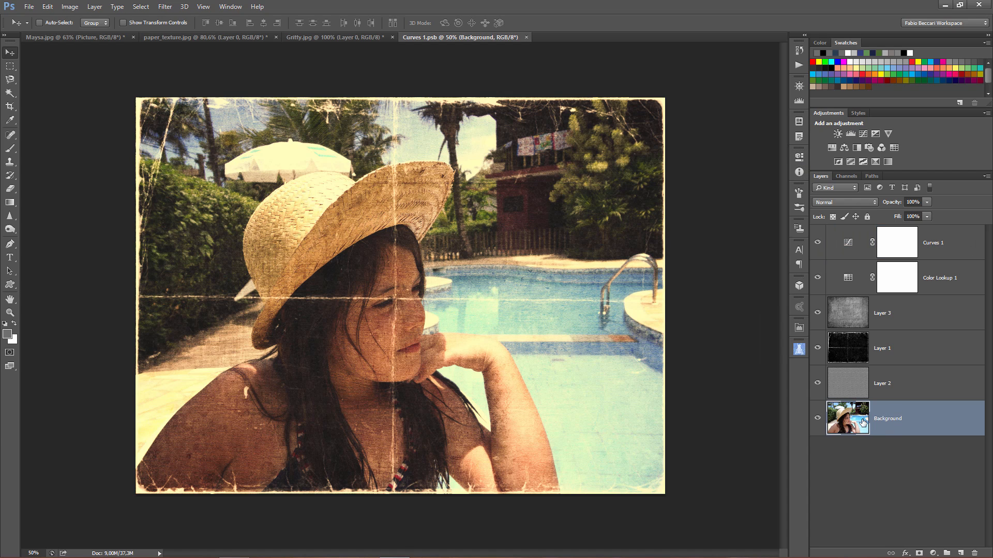
Place the hd lion image from the Imagens para tutoriais folder as an embedded object directly above the Background layer.
{"action": "left_click", "coordinate": [34, 8]}
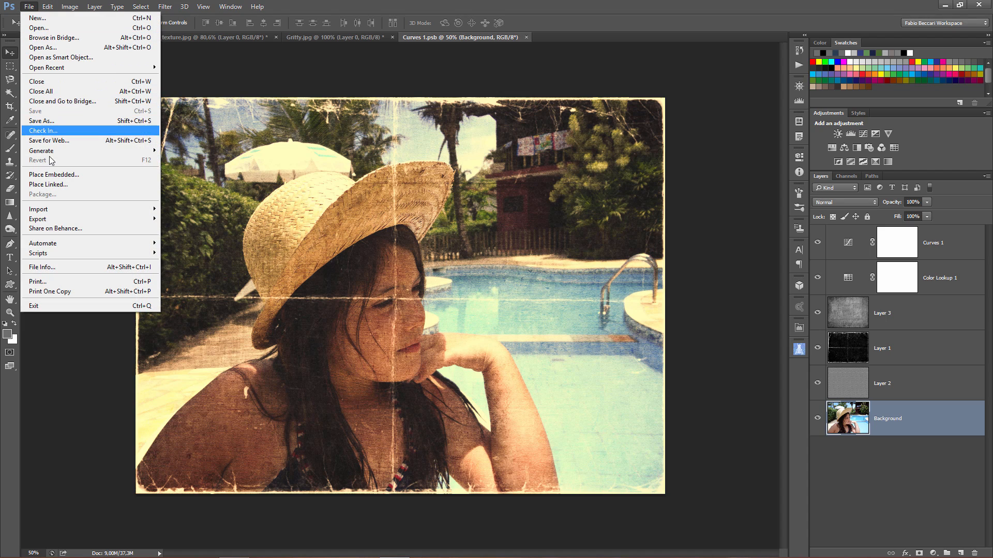
{"action": "left_click", "coordinate": [50, 174]}
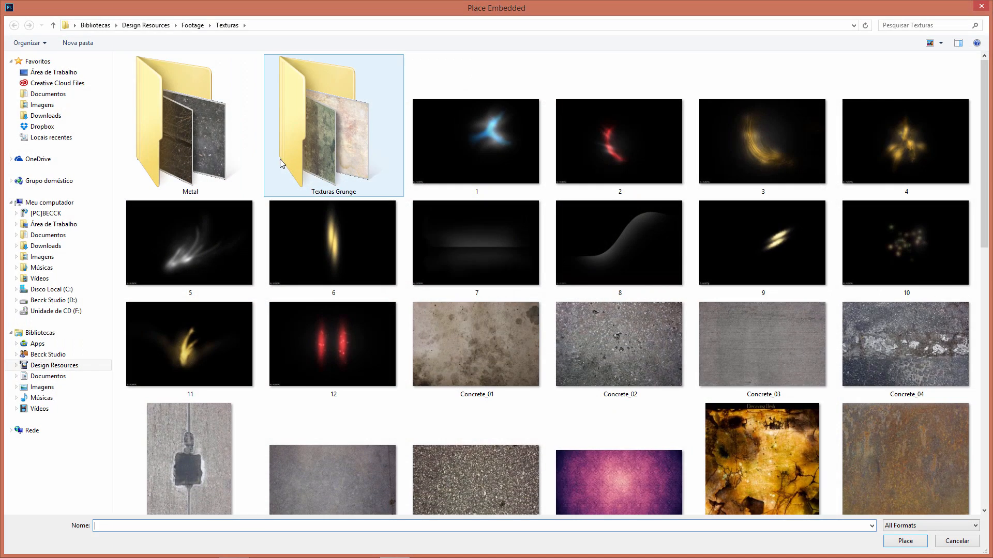
{"action": "left_click", "coordinate": [41, 257]}
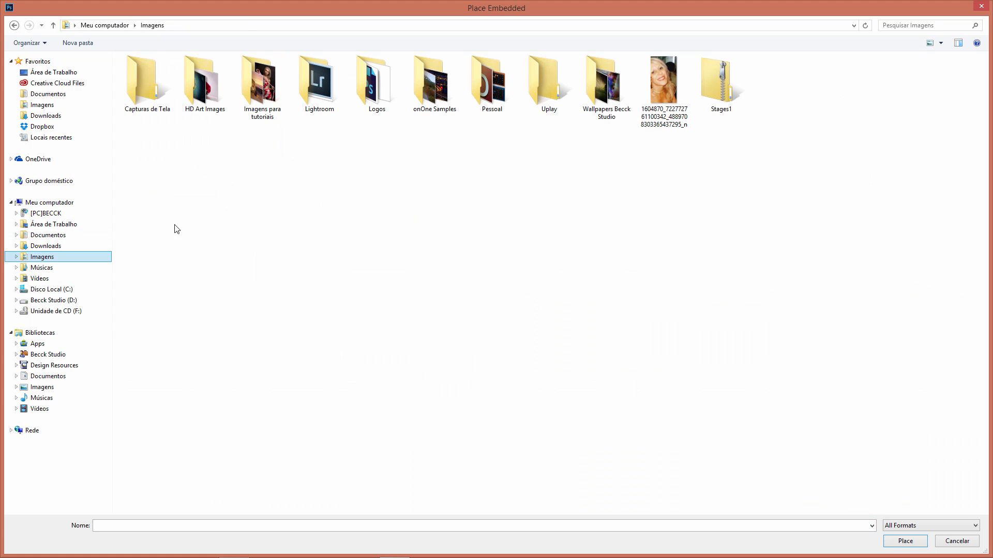
{"action": "double_click", "coordinate": [253, 114]}
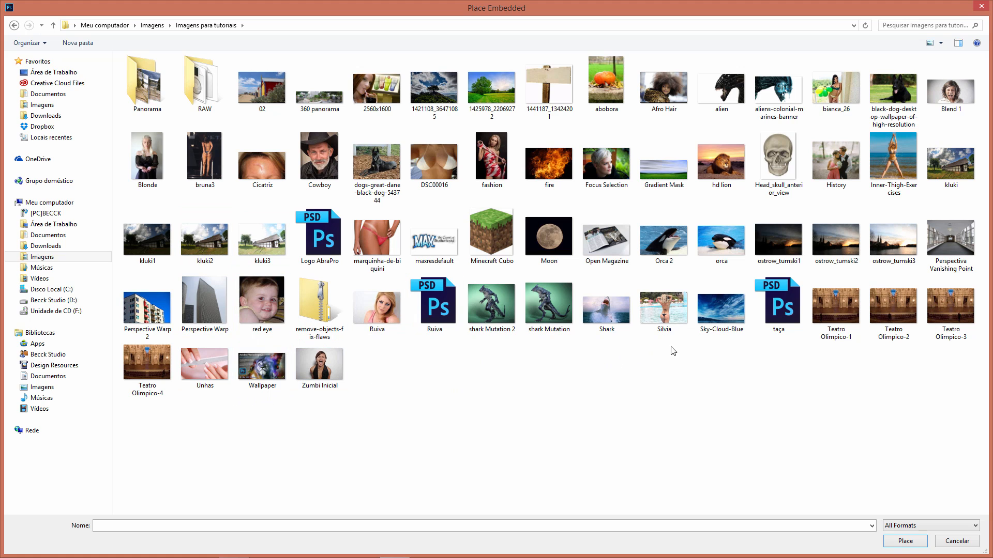
{"action": "double_click", "coordinate": [721, 162]}
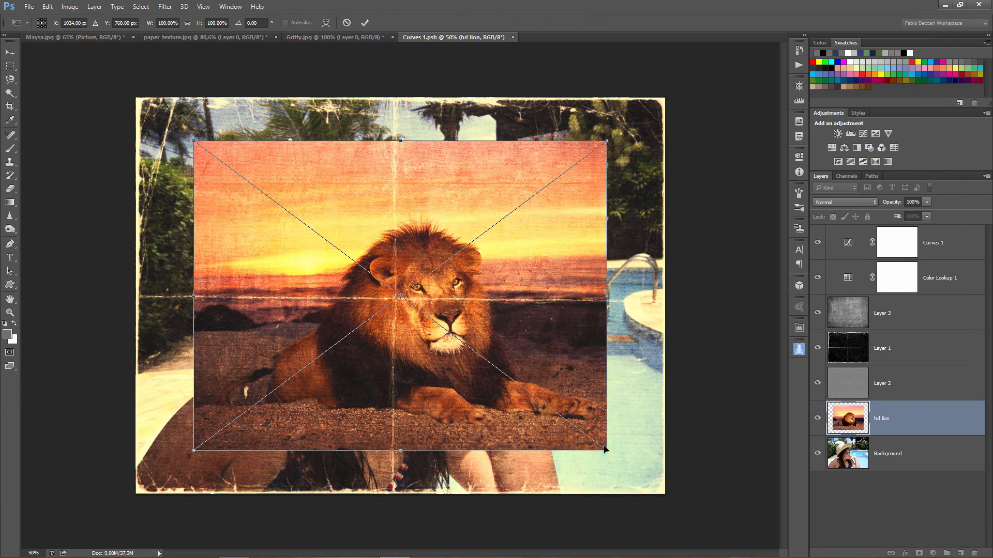
Scale the placed lion to about 154% so it covers the canvas, and save and close the smart object contents.
{"action": "left_click_drag", "start_coordinate": [603, 446], "coordinate": [745, 552]}
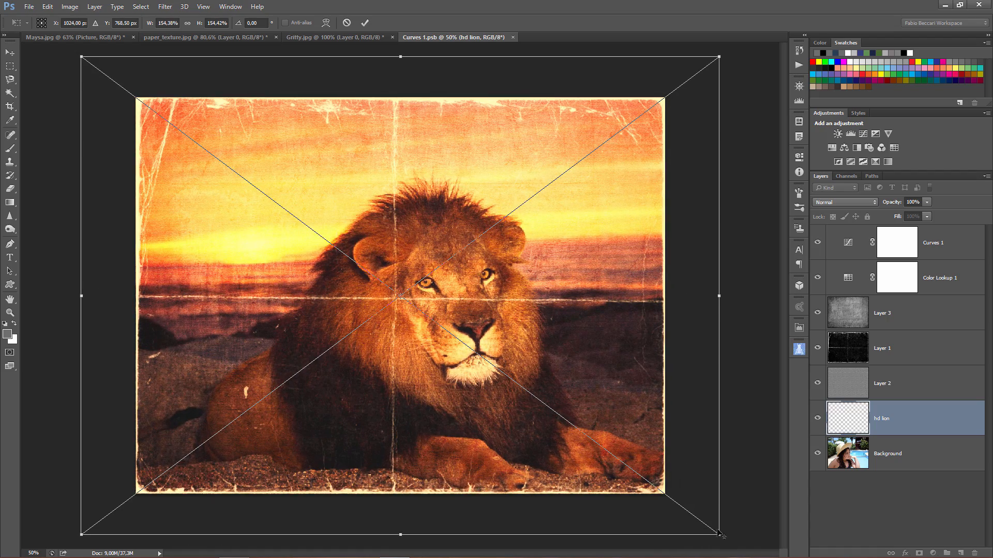
{"action": "key", "text": "Return"}
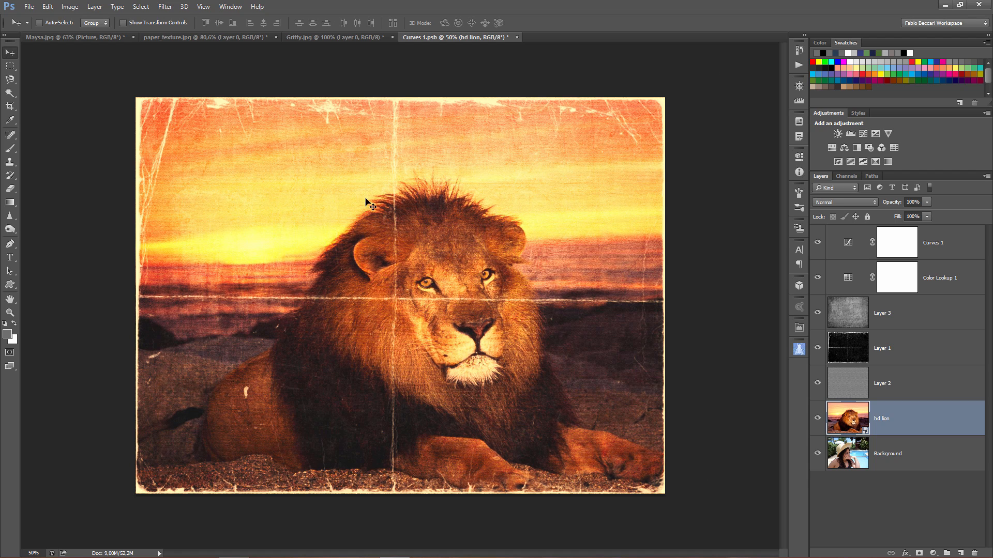
{"action": "left_click", "coordinate": [516, 37]}
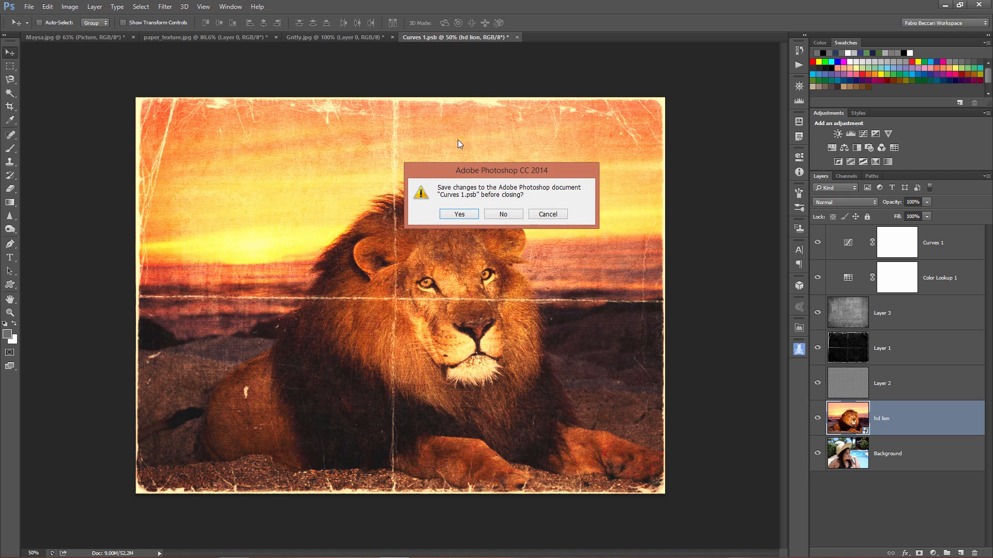
{"action": "left_click", "coordinate": [465, 215]}
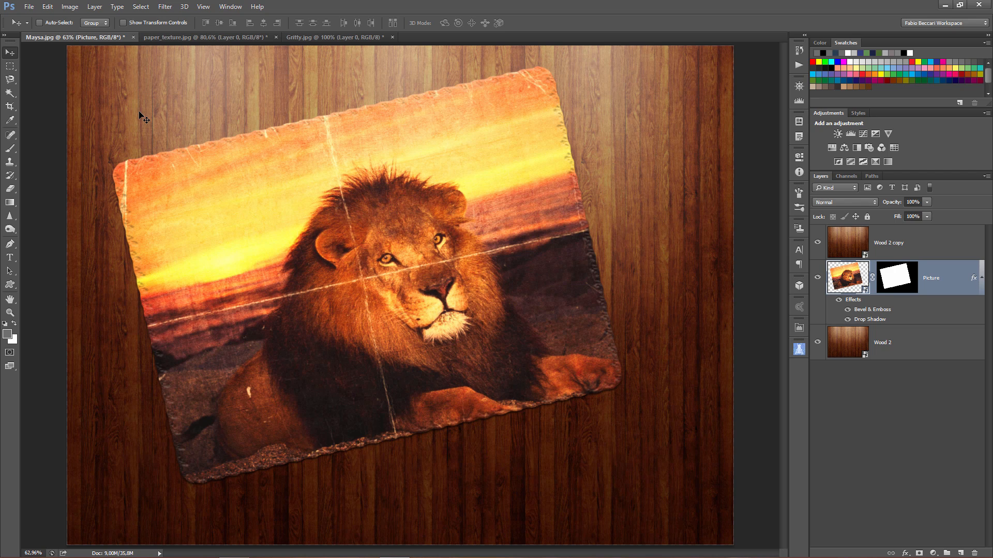
Stamp all visible layers into a new layer above Wood 2 copy and reapply the last Lighting Effects filter to it.
{"action": "left_click", "coordinate": [894, 246]}
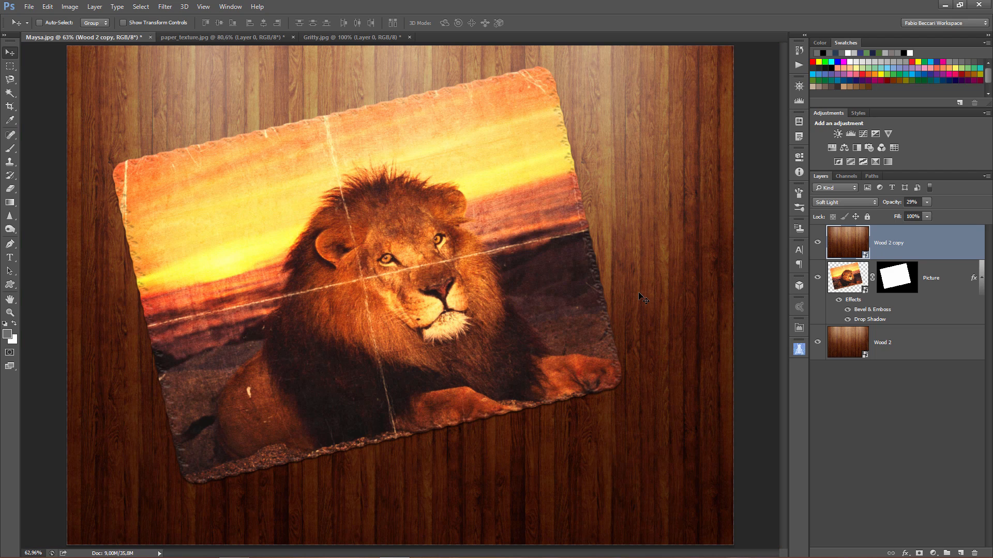
{"action": "key", "text": "ctrl+shift+alt+e"}
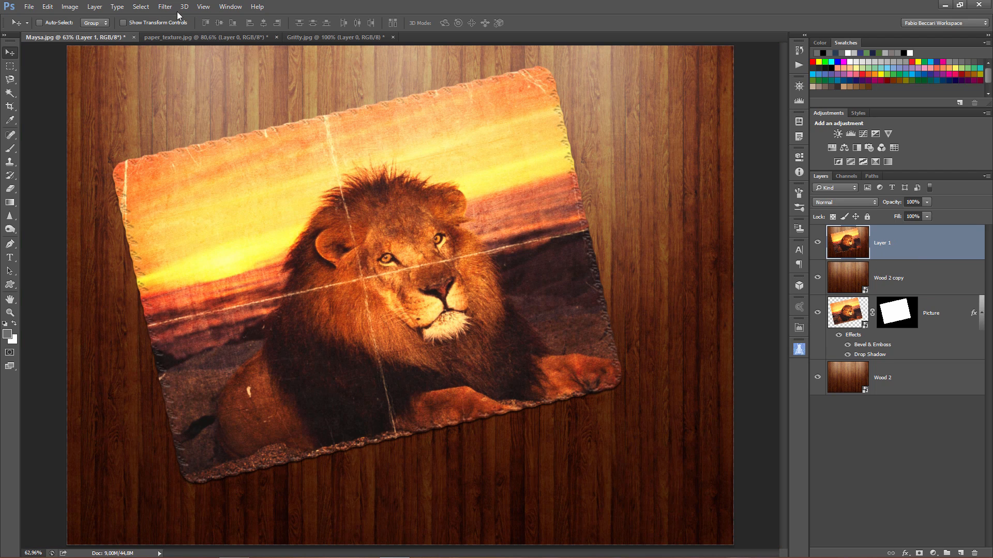
{"action": "left_click", "coordinate": [166, 9]}
{"action": "left_click", "coordinate": [175, 18]}
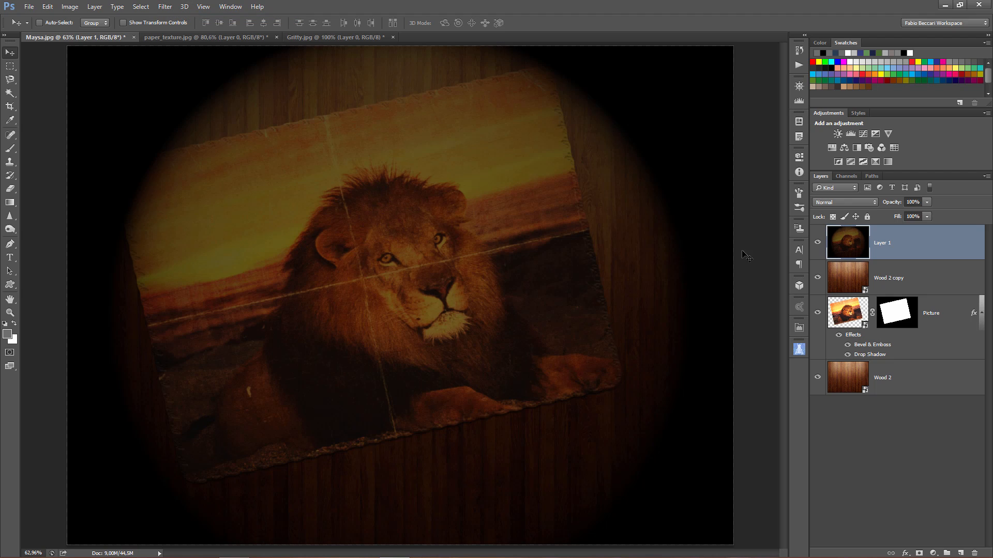
Set the blend mode of the lit merged layer to Luminosity.
{"action": "left_click", "coordinate": [854, 201]}
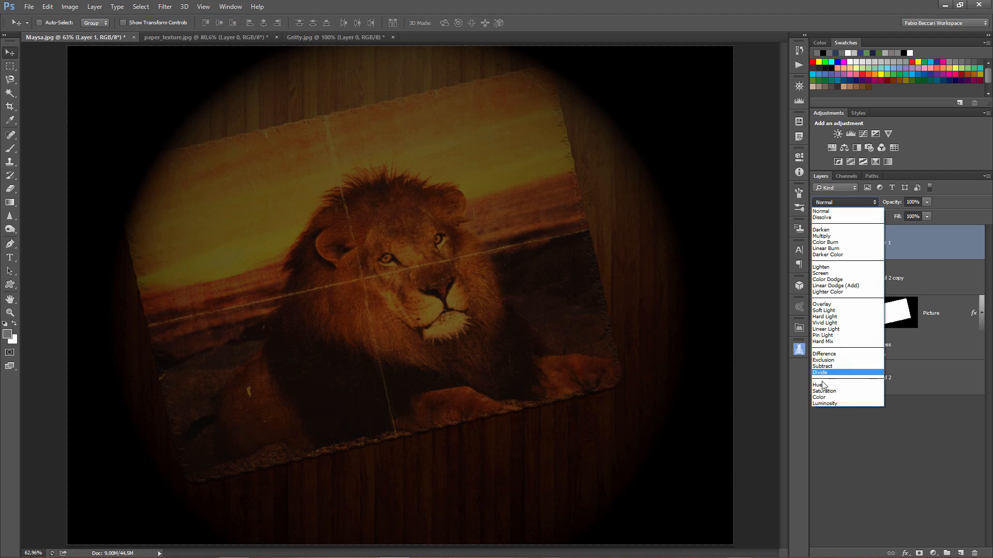
{"action": "left_click", "coordinate": [824, 404]}
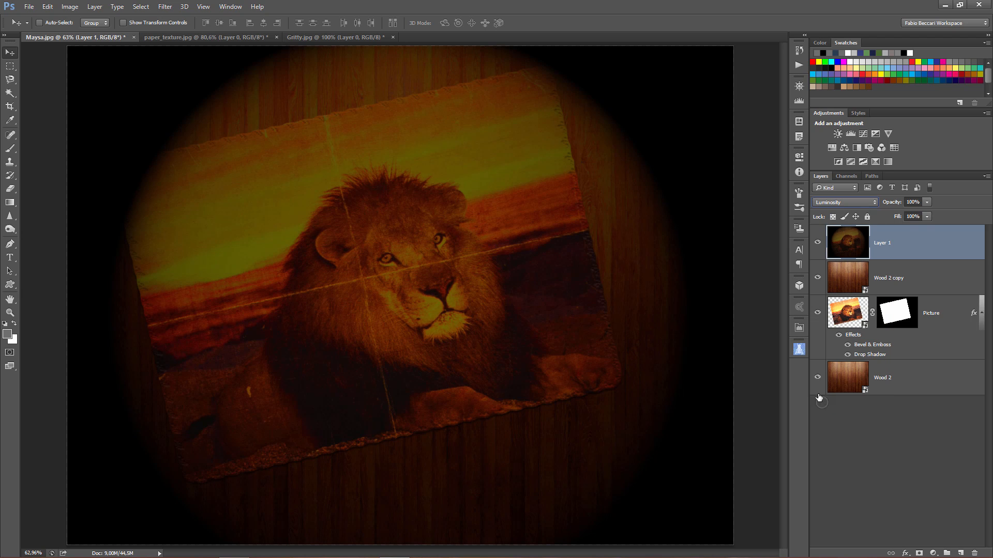
Reduce the opacity of the lit merged layer above Wood 2 copy to 39%.
{"action": "left_click", "coordinate": [889, 203]}
{"action": "type", "text": "30"}
{"action": "key", "text": "Return"}
{"action": "type", "text": "39"}
{"action": "key", "text": "Return"}
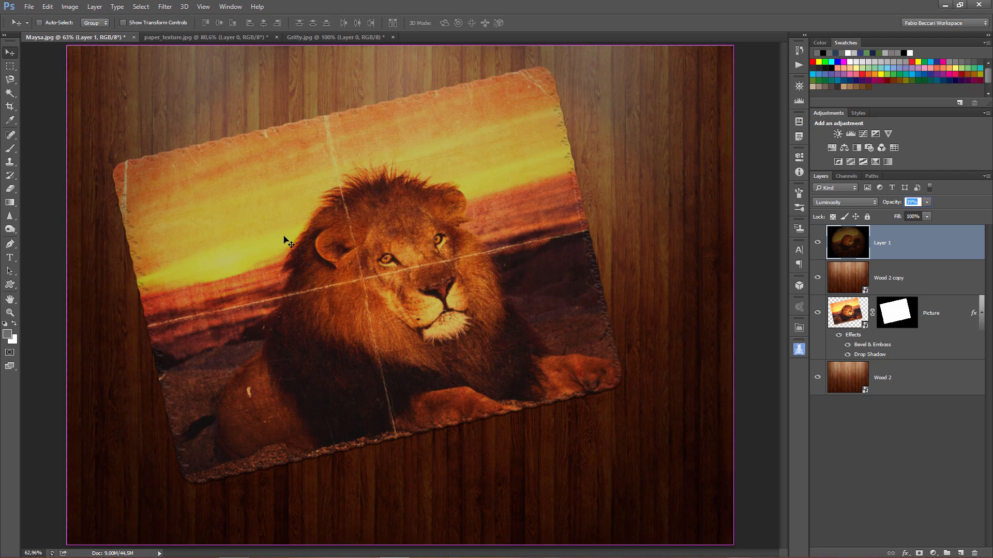
Display the image in Full Screen Mode and examine the aged lion photo both close up and as a whole.
{"action": "key", "text": "ctrl+1"}
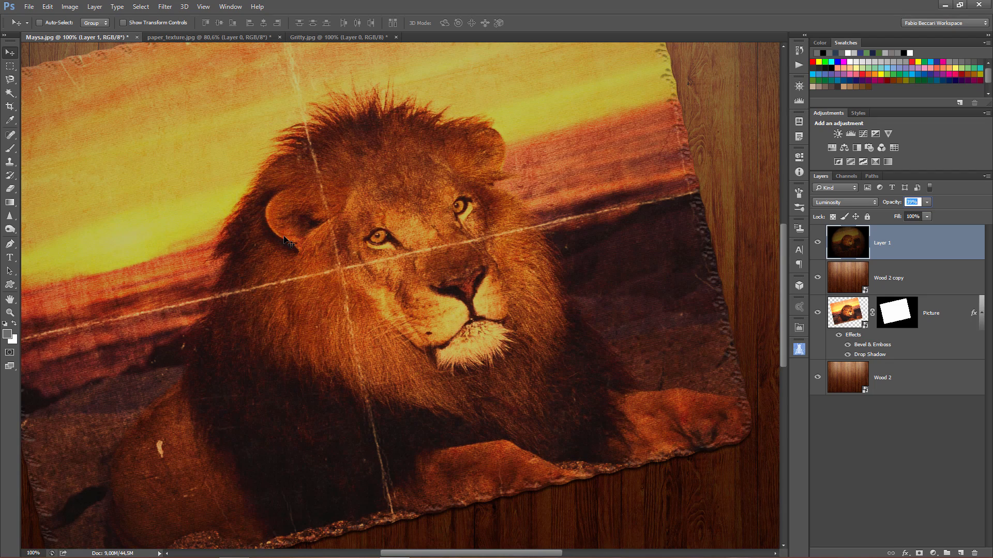
{"action": "right_click", "coordinate": [12, 370]}
{"action": "left_click", "coordinate": [52, 386]}
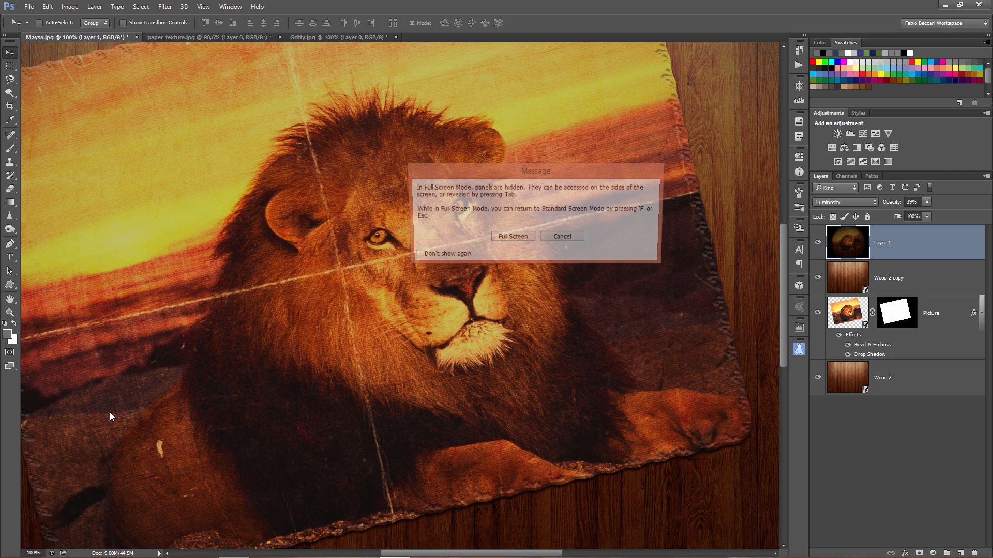
{"action": "left_click", "coordinate": [507, 239]}
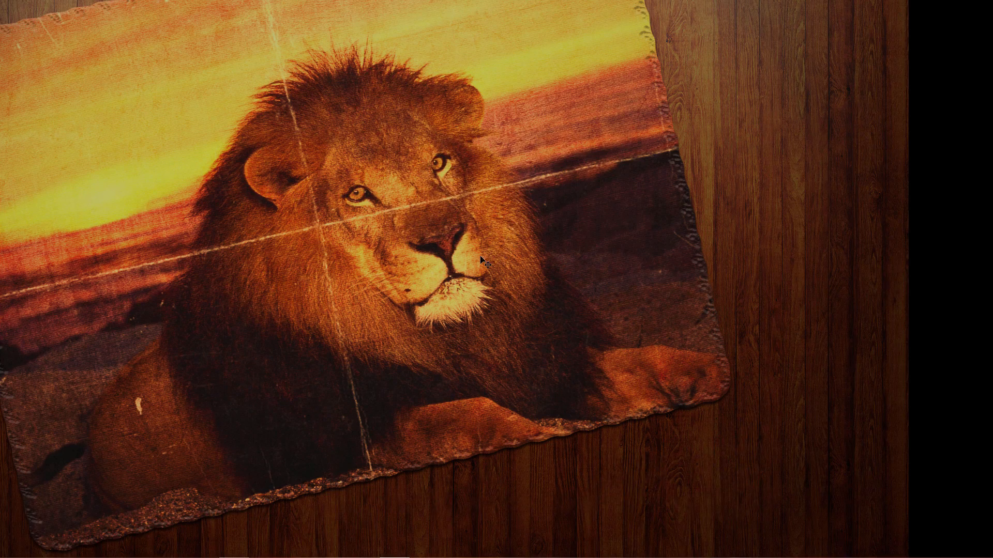
{"action": "key", "text": "ctrl+minus"}
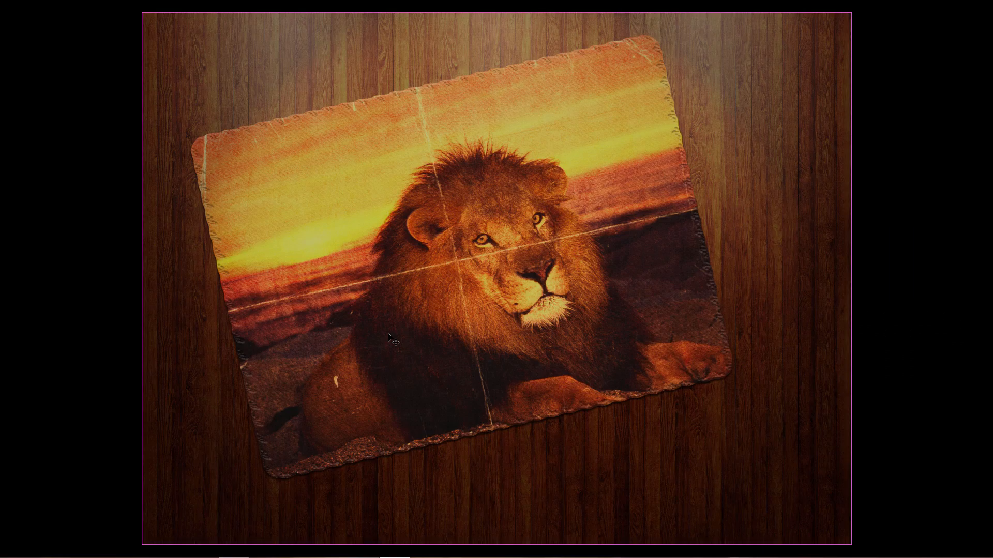
{"action": "key", "text": "ctrl+plus"}
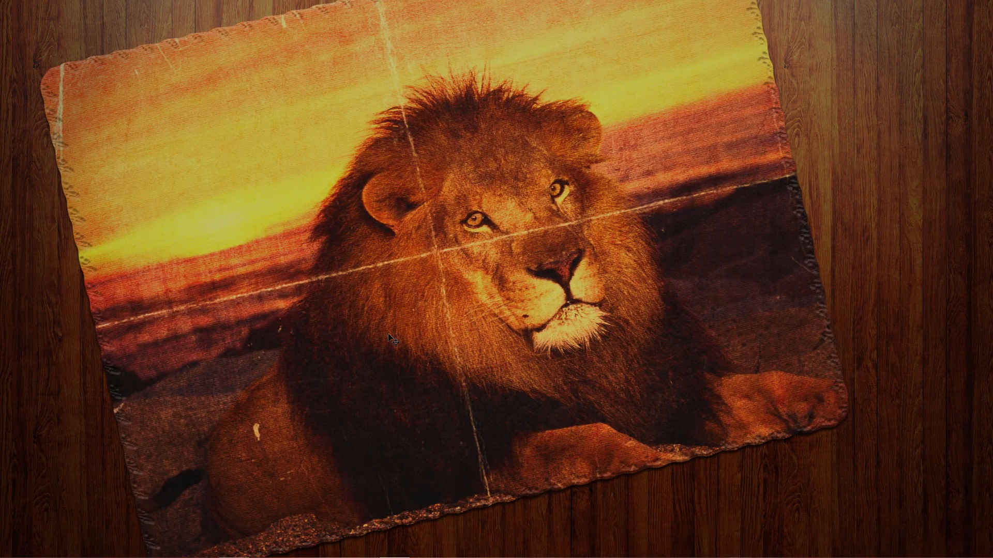